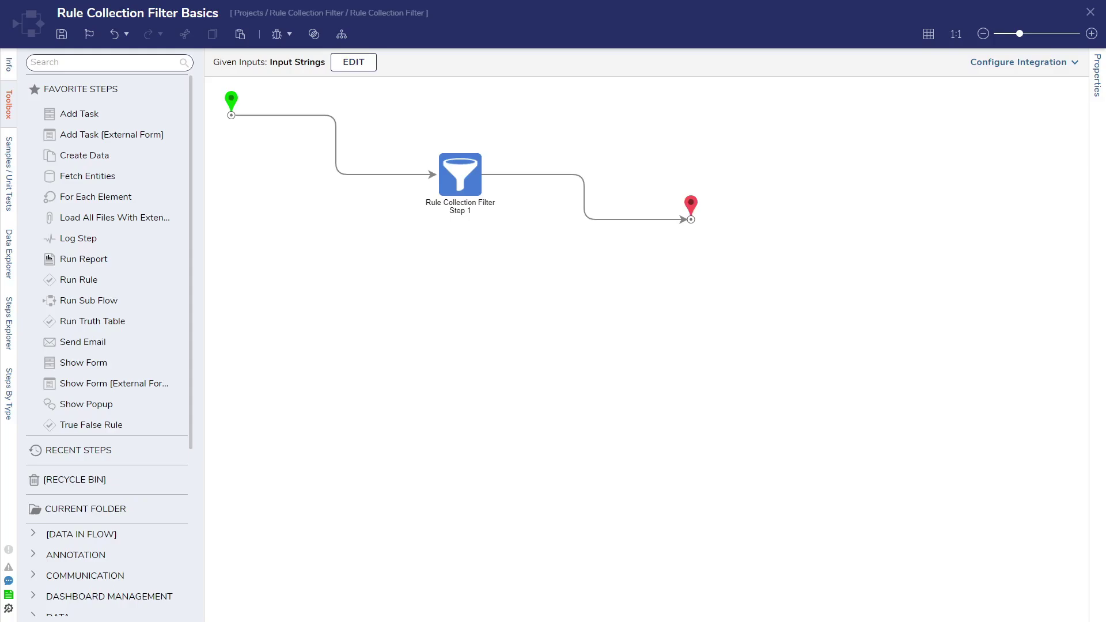
Select the Rule Collection Filter step and view the data types available for its input
{"action": "mouse_move", "coordinate": [460, 178]}
{"action": "left_mouse_down"}
{"action": "mouse_move", "coordinate": [452, 166]}
{"action": "mouse_move", "coordinate": [448, 177]}
{"action": "mouse_move", "coordinate": [473, 181]}
{"action": "left_mouse_up"}
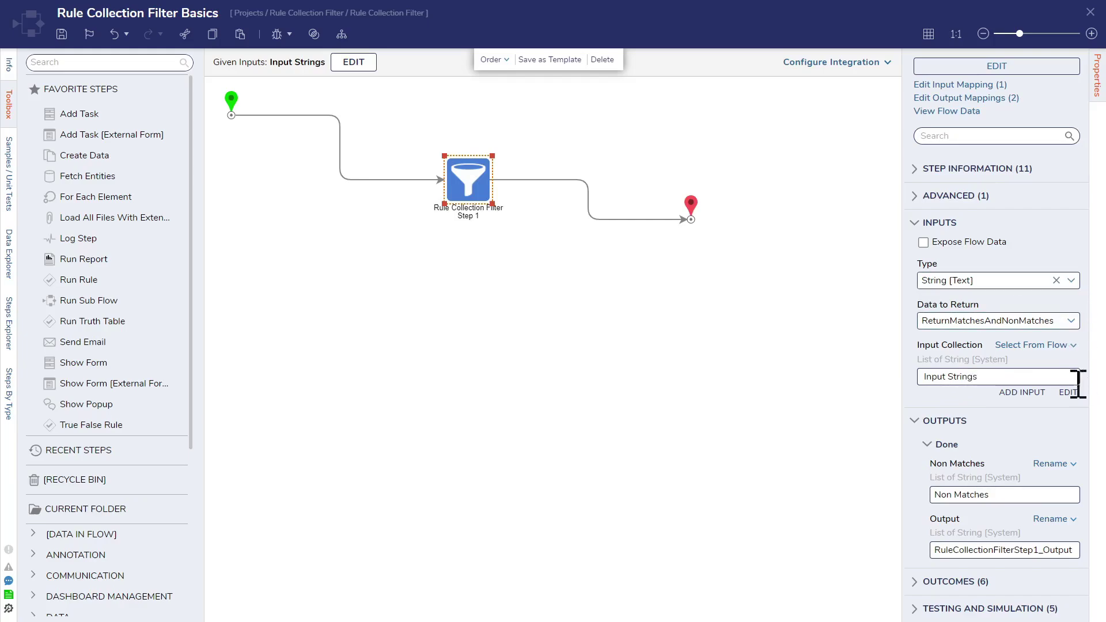
{"action": "left_click", "coordinate": [1071, 281]}
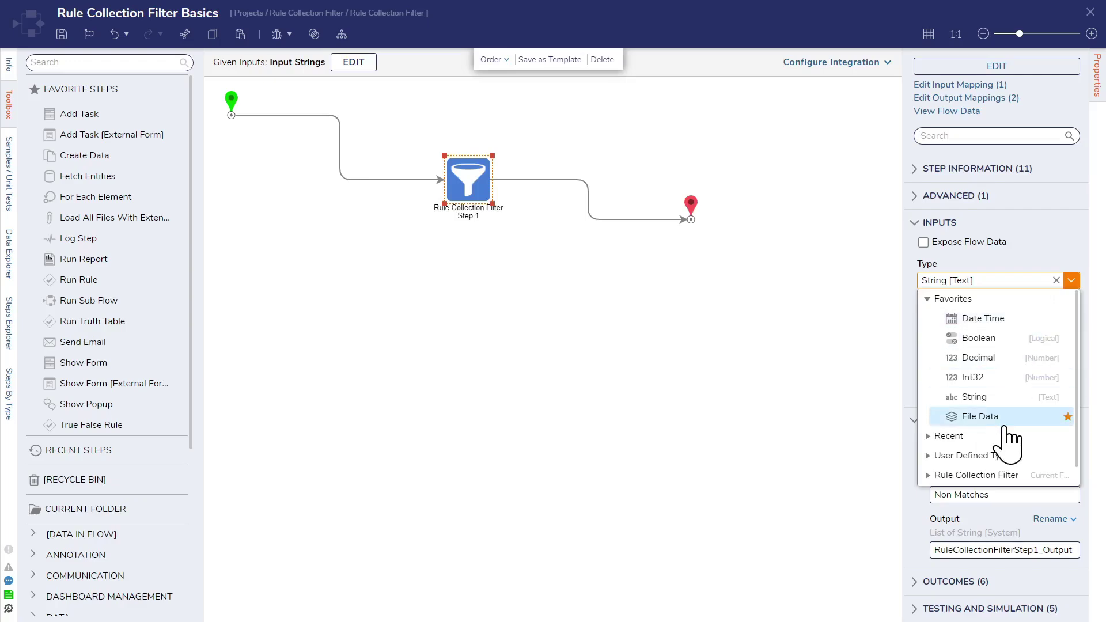
{"action": "left_click", "coordinate": [730, 341]}
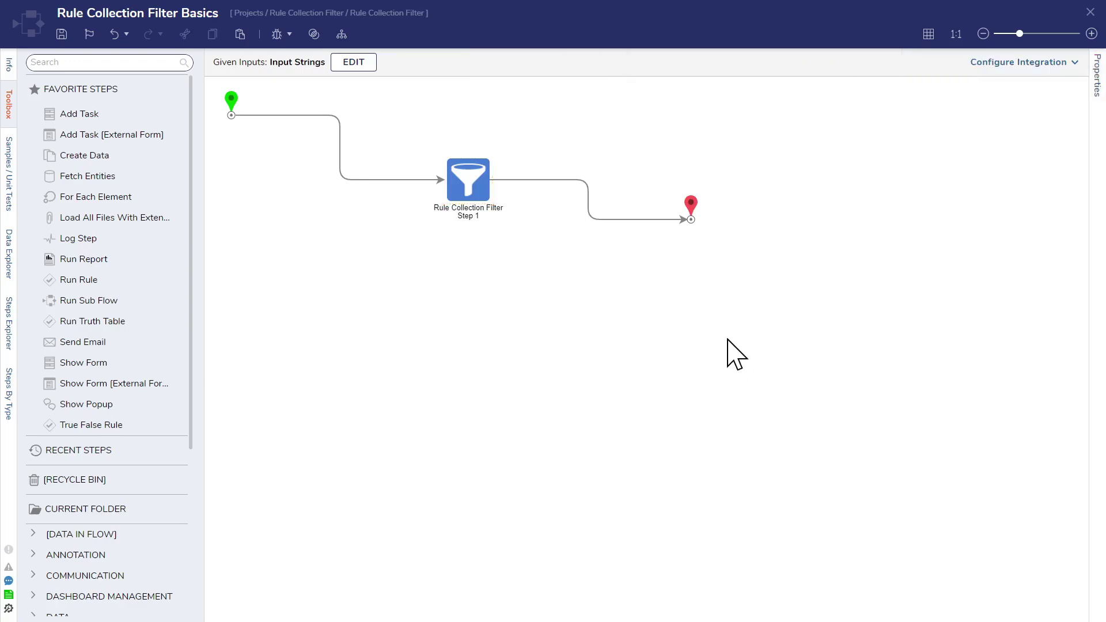
Set the Rule Collection Filter step's Data to Return to ReturnMatches
{"action": "left_click", "coordinate": [496, 219]}
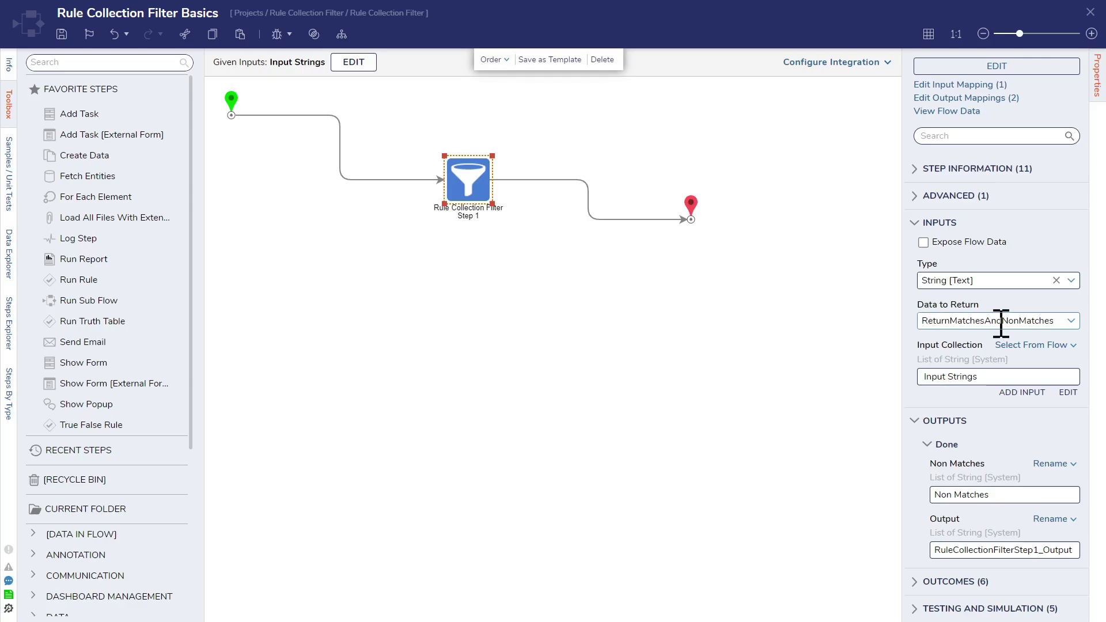
{"action": "left_click", "coordinate": [1071, 320]}
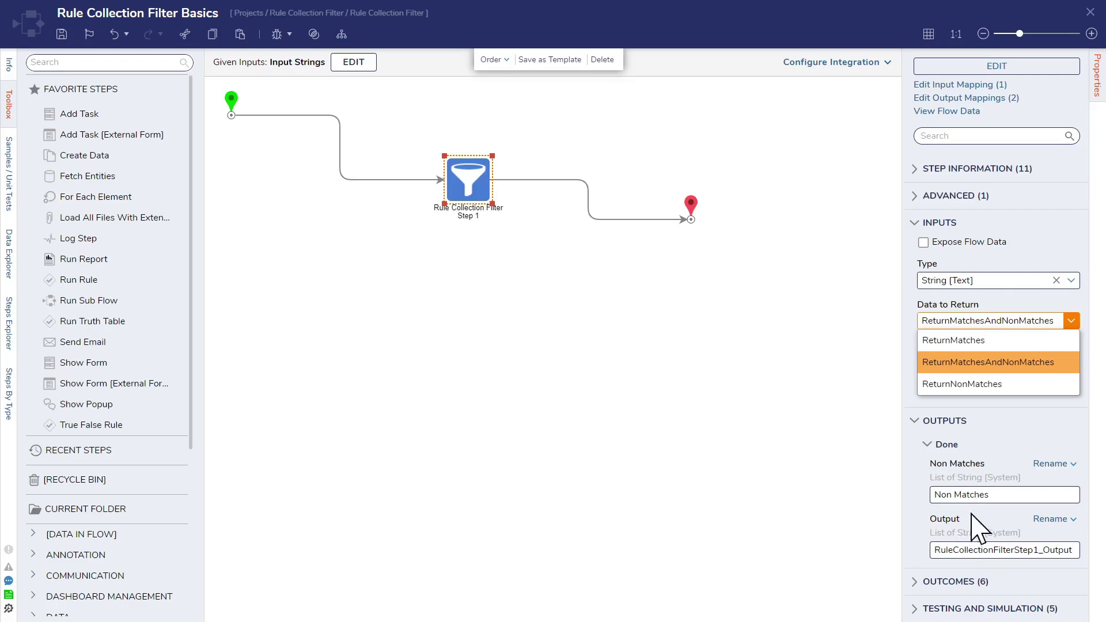
{"action": "left_click", "coordinate": [978, 341]}
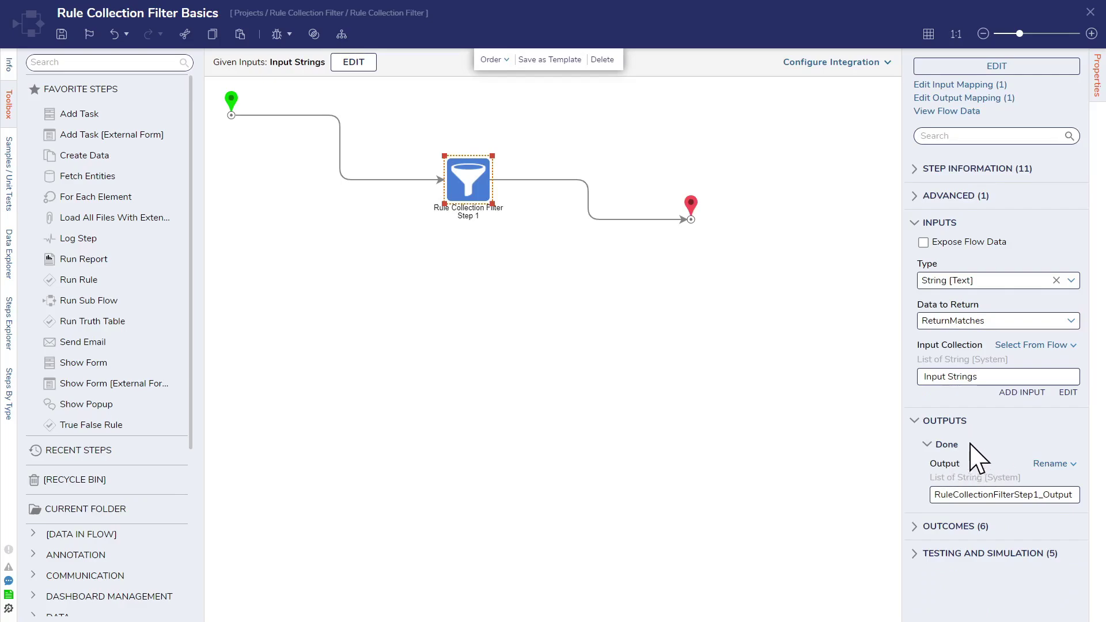
Open the filter step's rule, examine its If condition and close the rule designer
{"action": "left_click", "coordinate": [988, 69]}
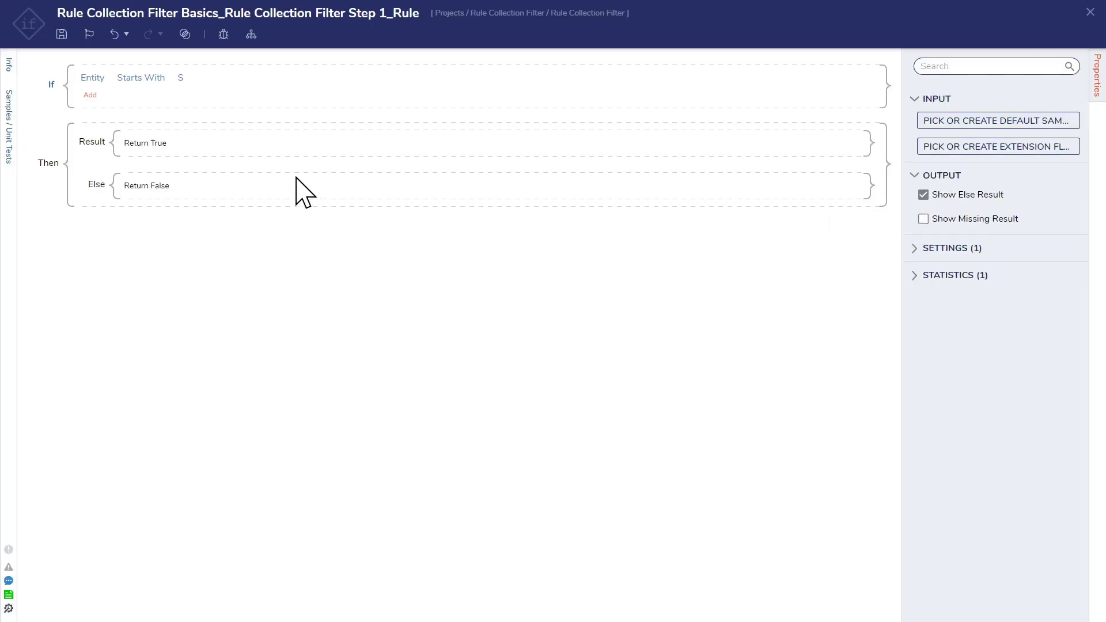
{"action": "left_click", "coordinate": [178, 82]}
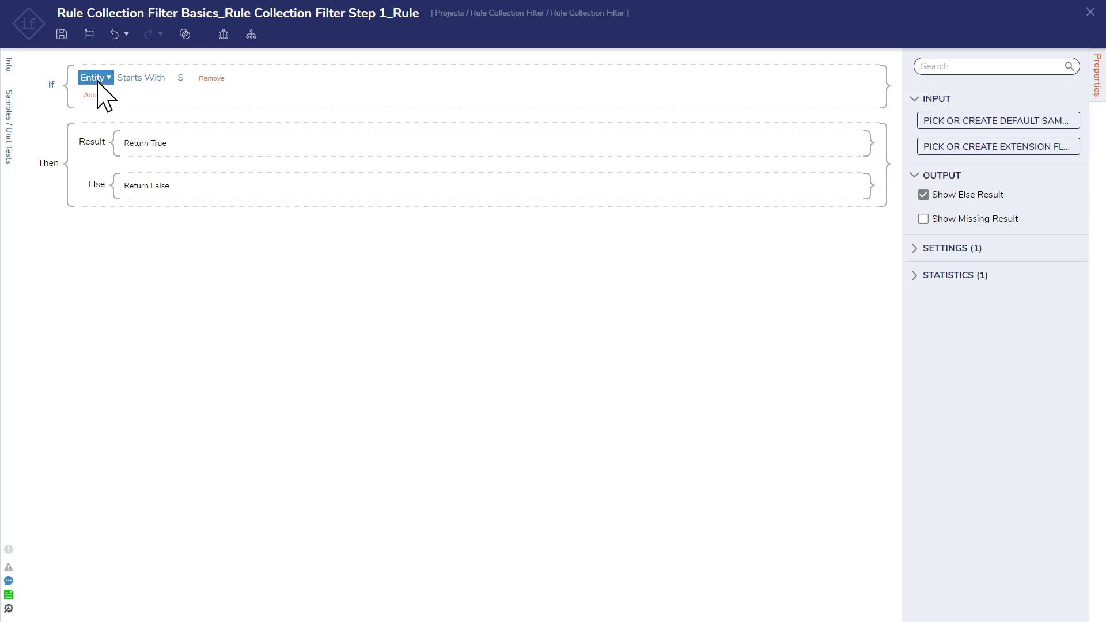
{"action": "left_click", "coordinate": [1090, 12]}
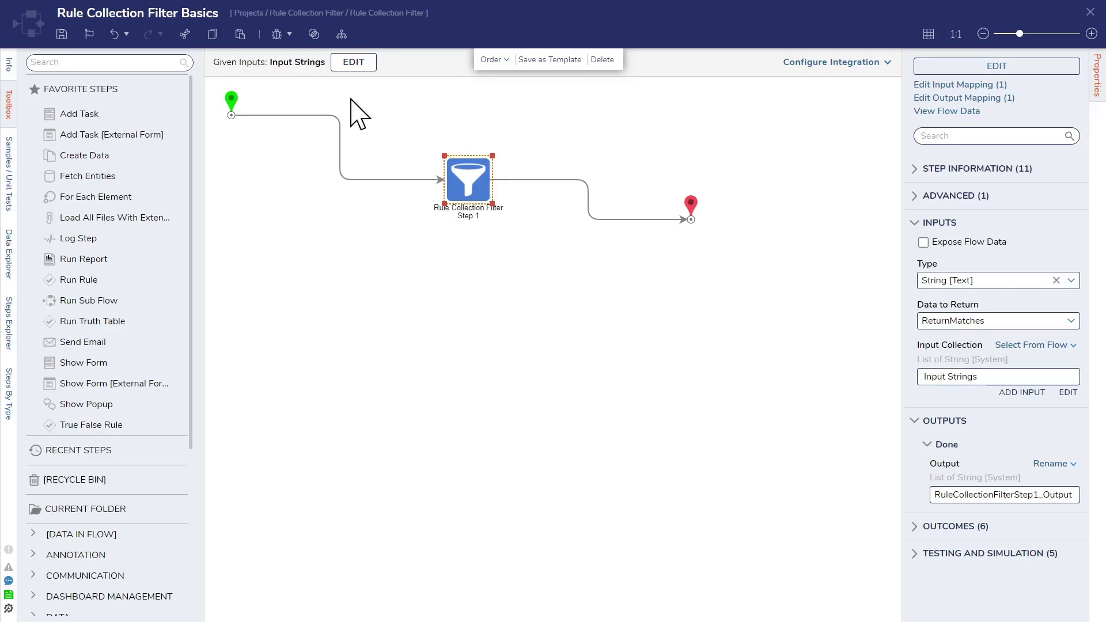
Open the flow debugger and review the input strings of the Countries, States and Vehicles unit tests
{"action": "left_click", "coordinate": [277, 34]}
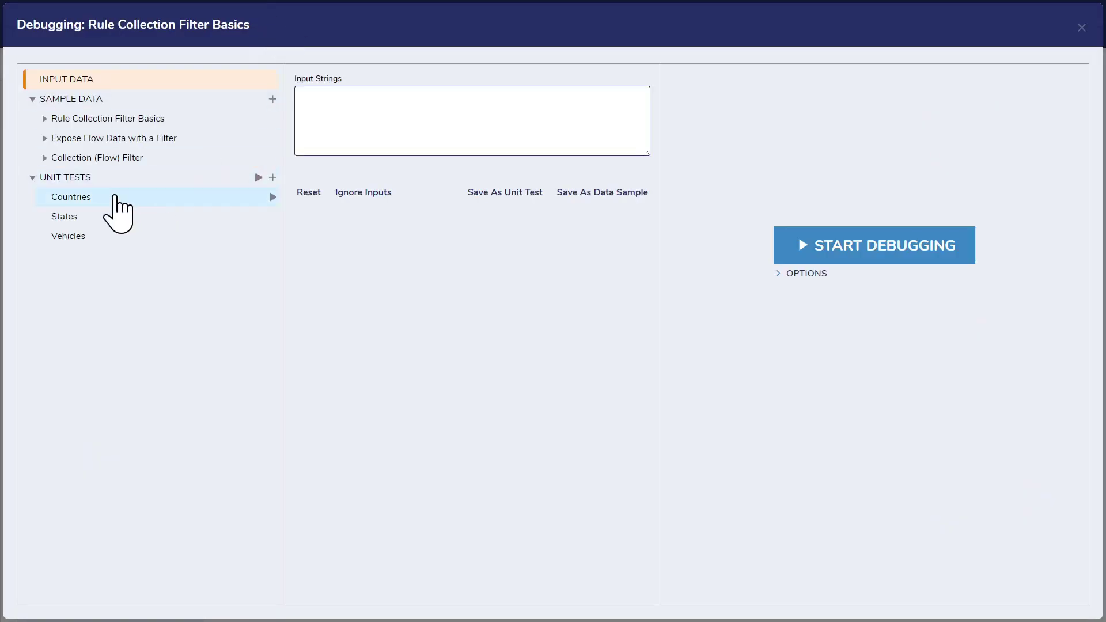
{"action": "left_click", "coordinate": [136, 199]}
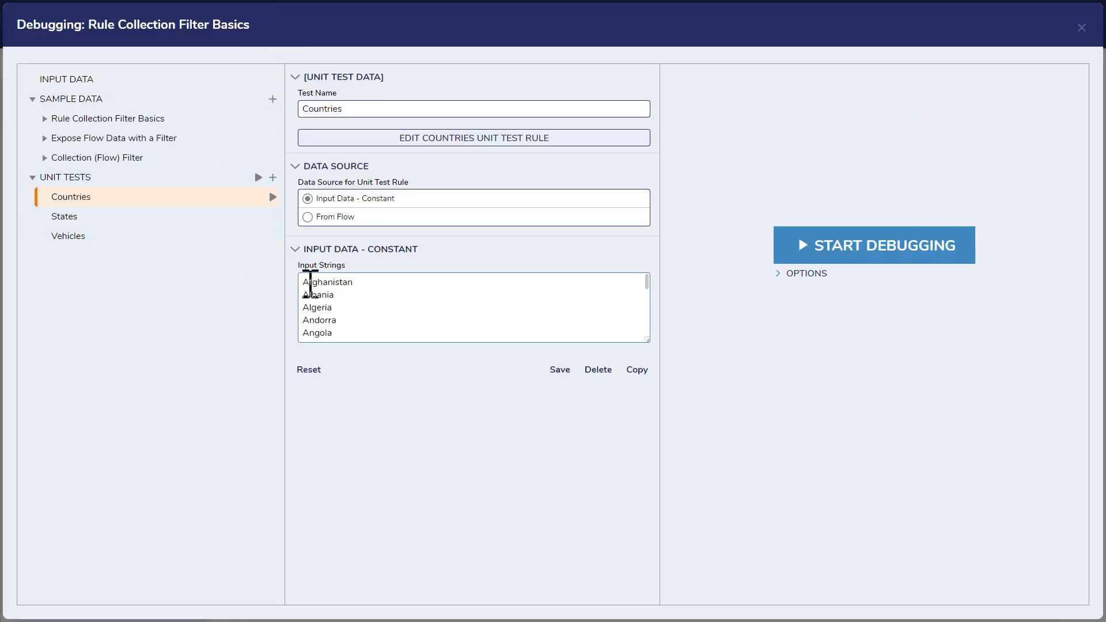
{"action": "left_click_drag", "start_coordinate": [304, 282], "coordinate": [359, 282]}
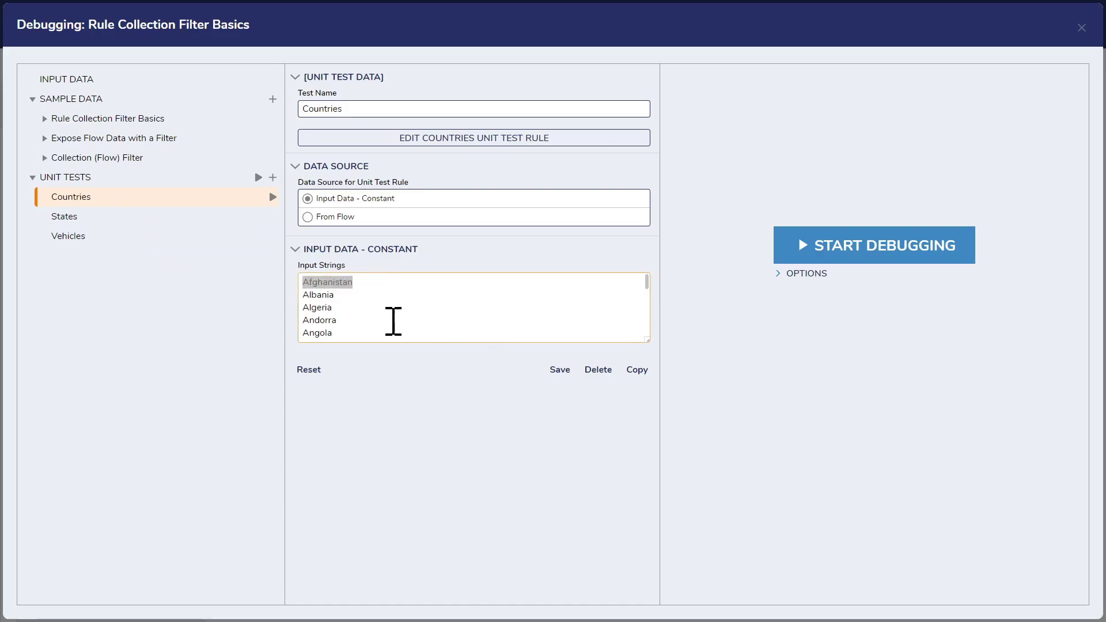
{"action": "left_click_drag", "start_coordinate": [306, 295], "coordinate": [345, 294]}
{"action": "left_click", "coordinate": [80, 218]}
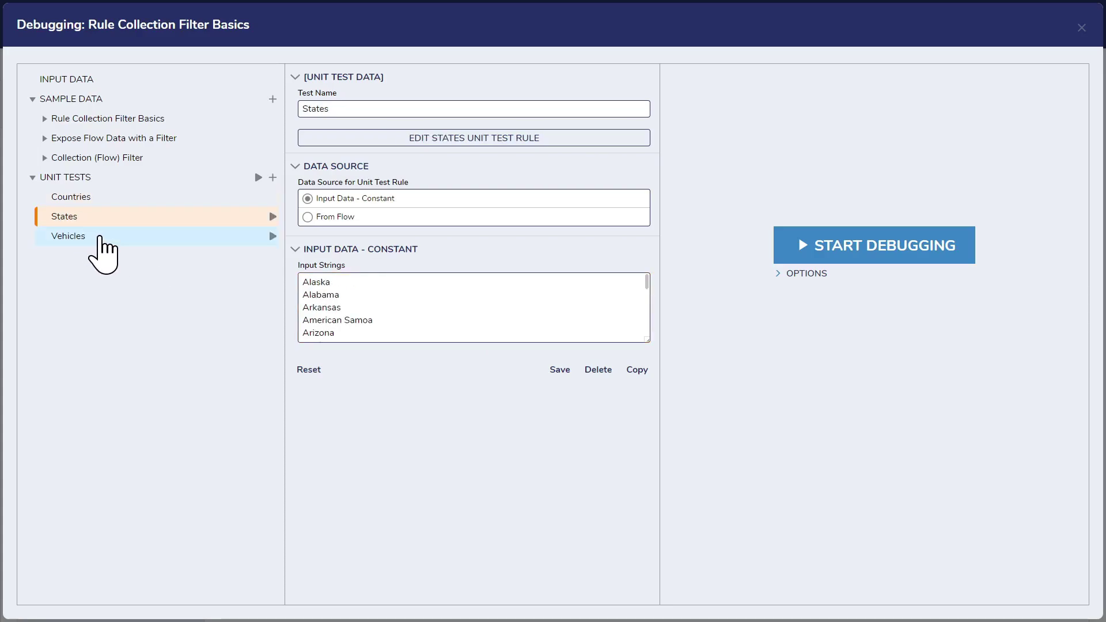
{"action": "left_click", "coordinate": [101, 236]}
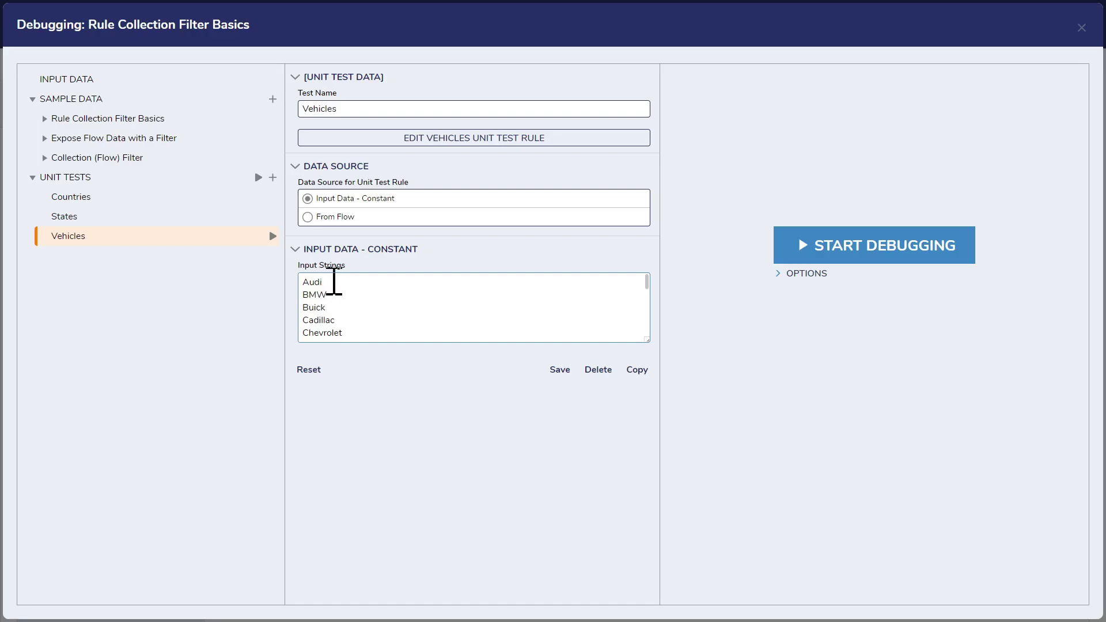
{"action": "left_click", "coordinate": [1081, 28]}
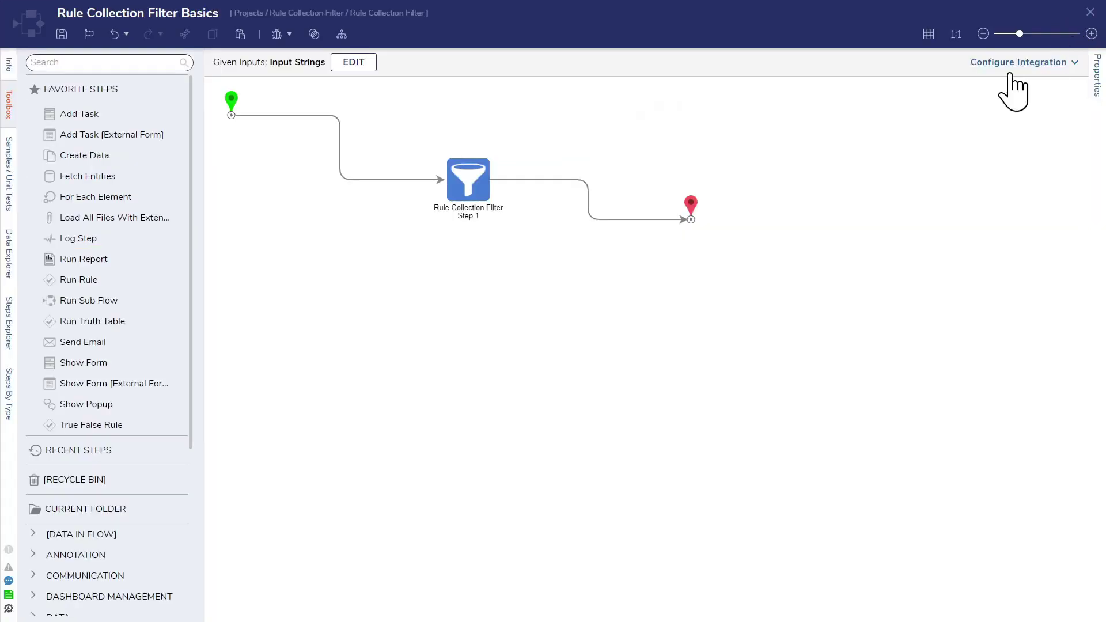
Enable Expose Flow Data on the Rule Collection Filter step
{"action": "left_click", "coordinate": [476, 202]}
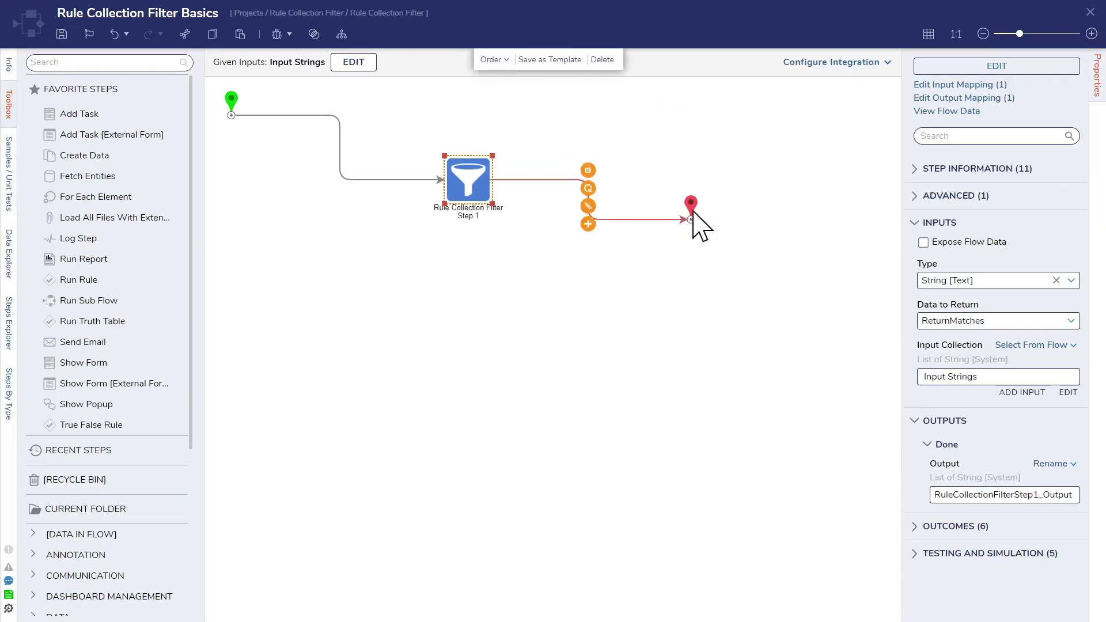
{"action": "left_click", "coordinate": [1071, 281]}
{"action": "left_click", "coordinate": [1054, 242]}
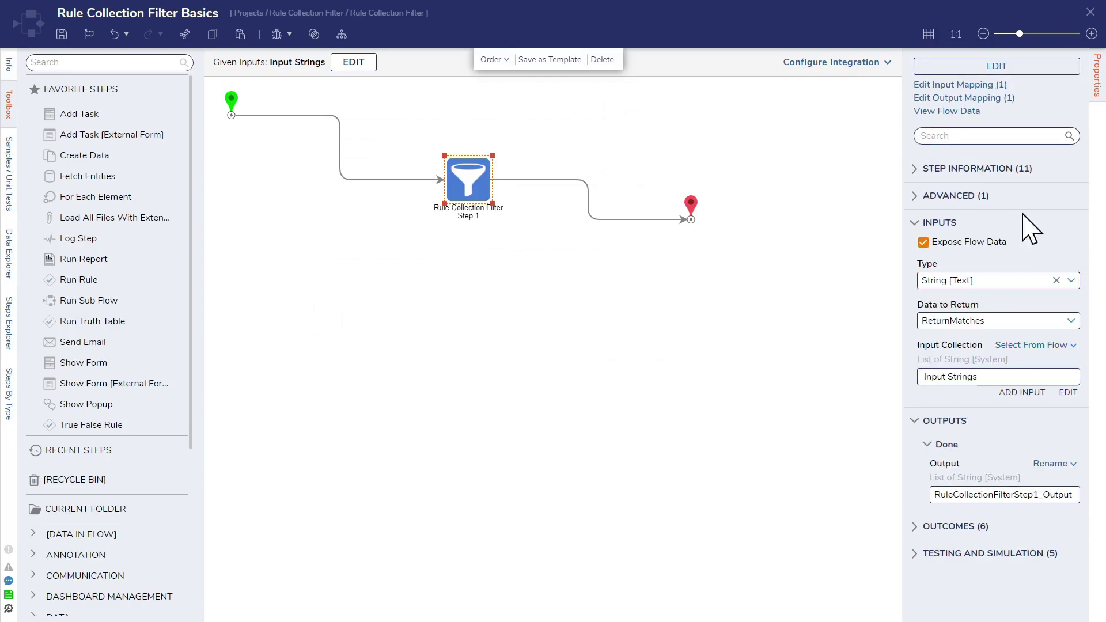
Clear the Entity element in the filter rule's condition to view the available properties, and discard the rule changes
{"action": "left_click", "coordinate": [988, 68]}
{"action": "left_click", "coordinate": [99, 78]}
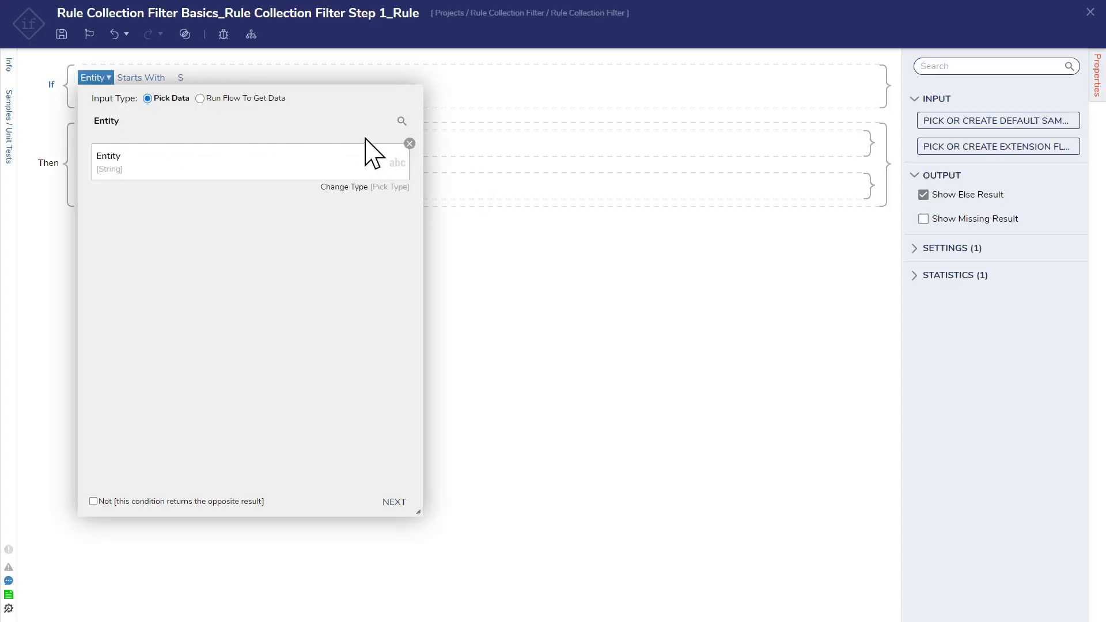
{"action": "left_click", "coordinate": [410, 144]}
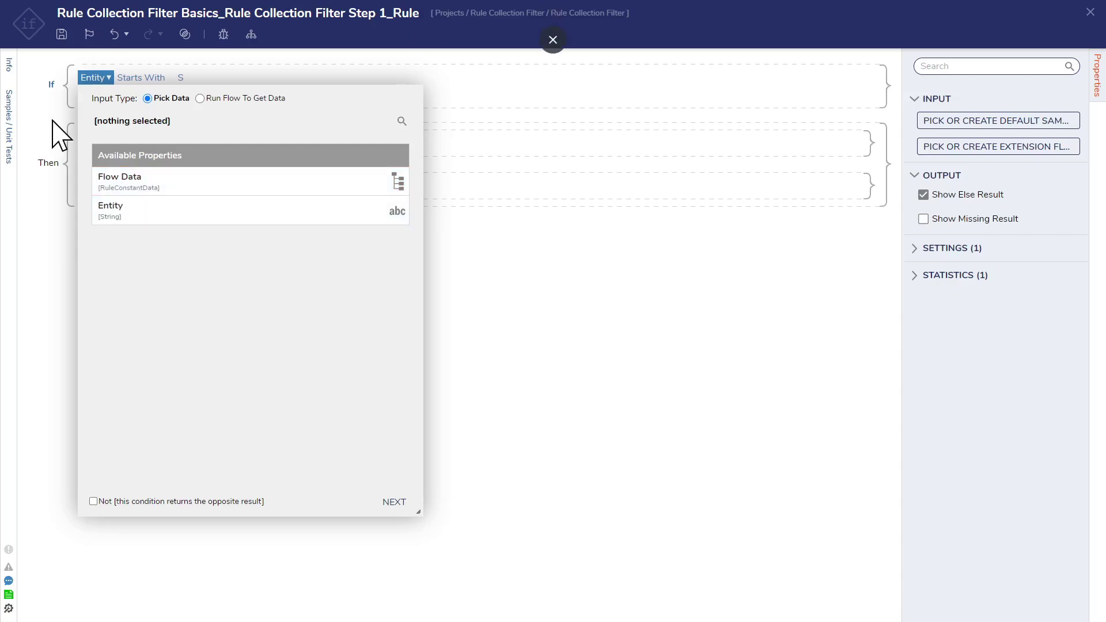
{"action": "left_click", "coordinate": [532, 423]}
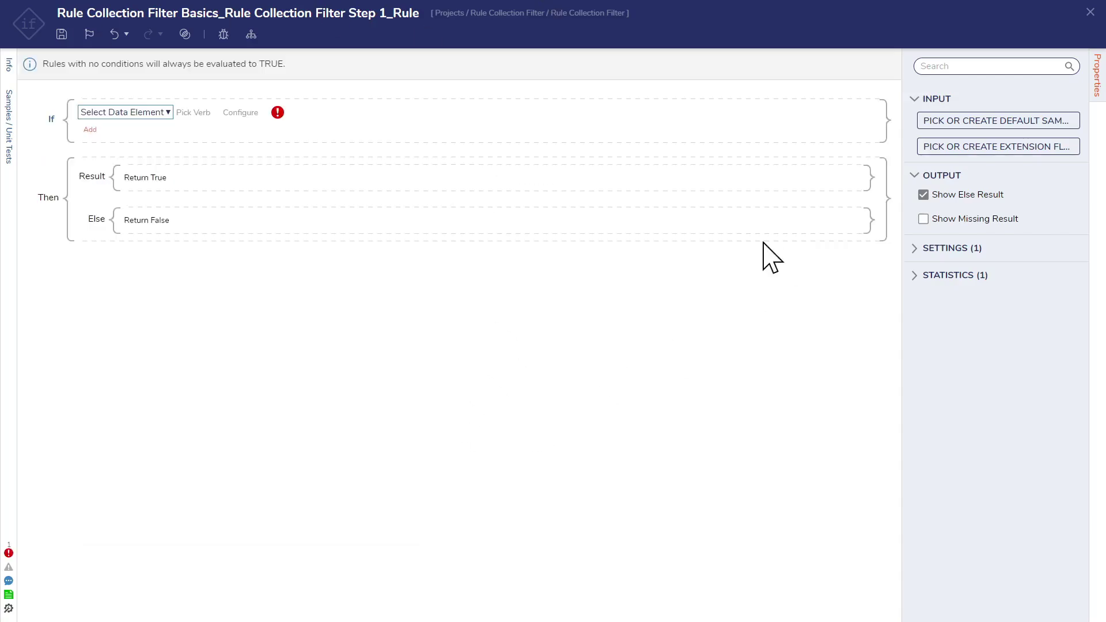
{"action": "left_click", "coordinate": [1090, 13]}
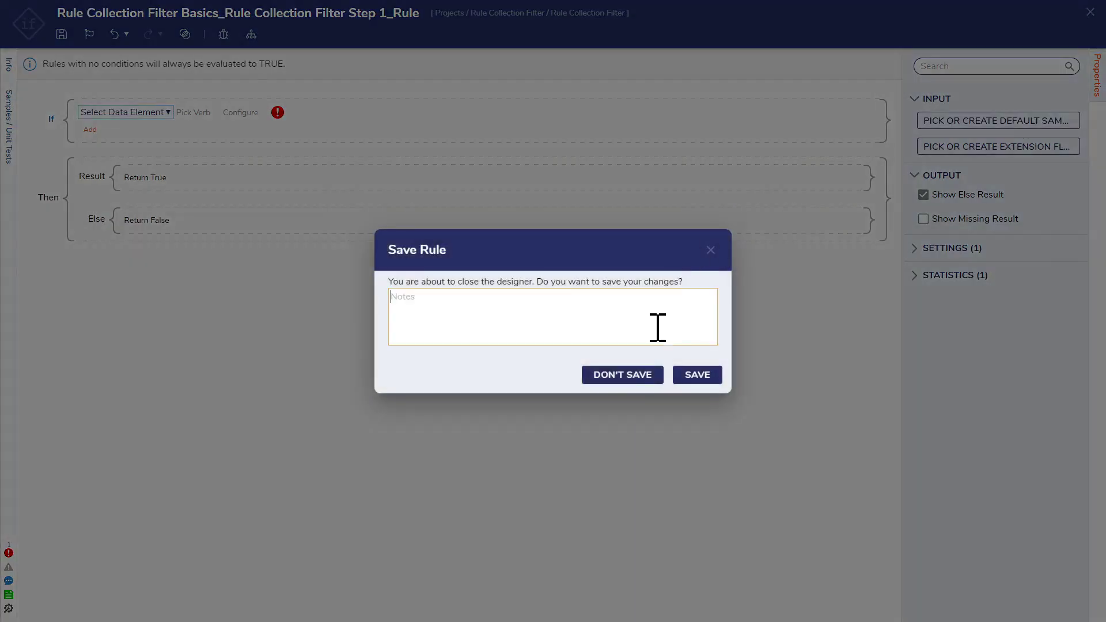
{"action": "left_click", "coordinate": [630, 375]}
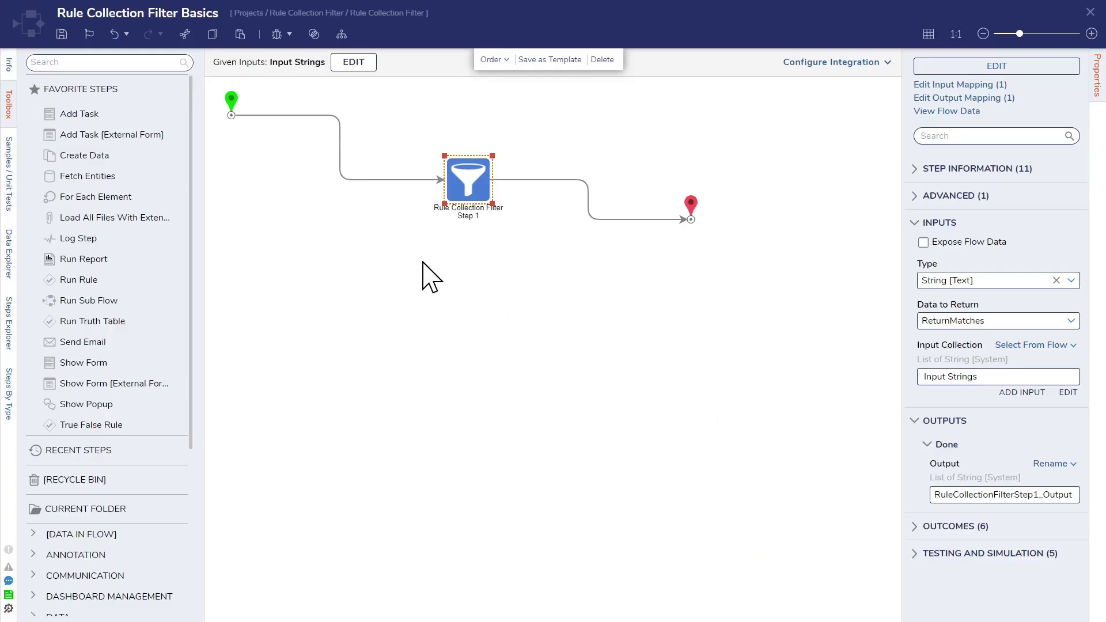
Turn on Expose Flow Data for the filter step and save the flow
{"action": "left_click", "coordinate": [936, 243]}
{"action": "left_click", "coordinate": [570, 302]}
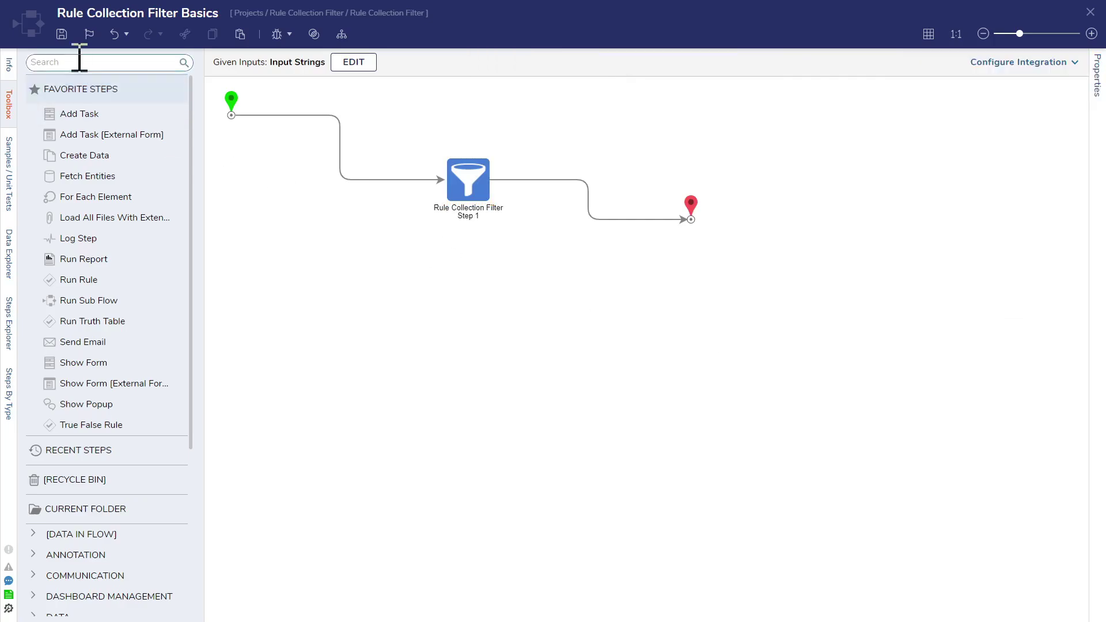
{"action": "left_click", "coordinate": [61, 34]}
{"action": "left_click", "coordinate": [695, 369]}
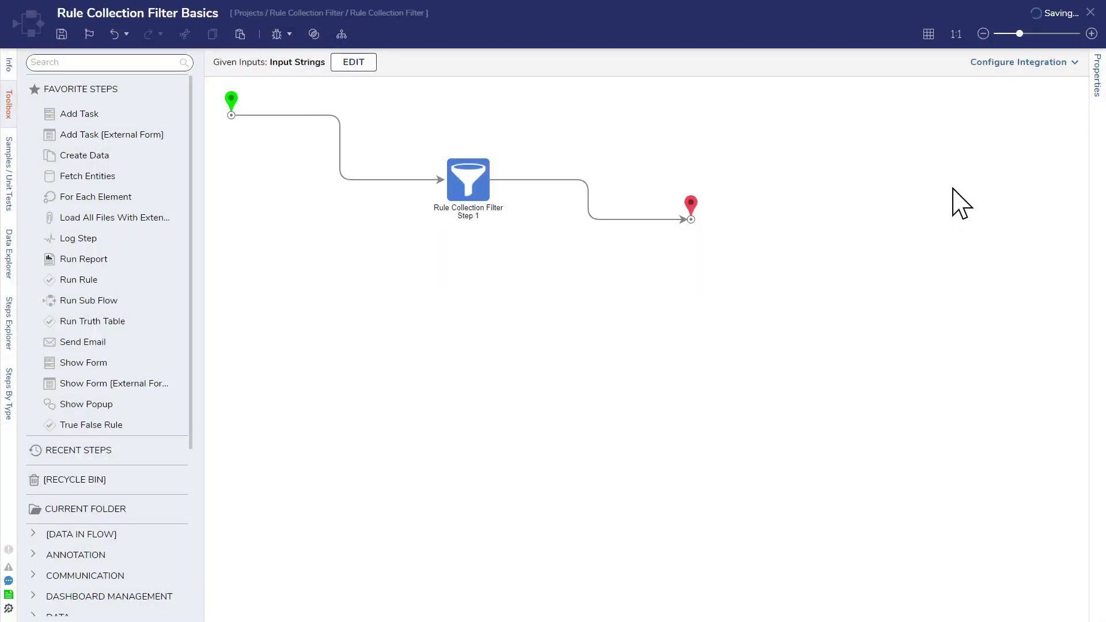
Reopen the filter rule and check which properties its condition can use with flow data exposed, discarding any changes
{"action": "left_click", "coordinate": [470, 184]}
{"action": "left_click", "coordinate": [997, 66]}
{"action": "left_click", "coordinate": [95, 78]}
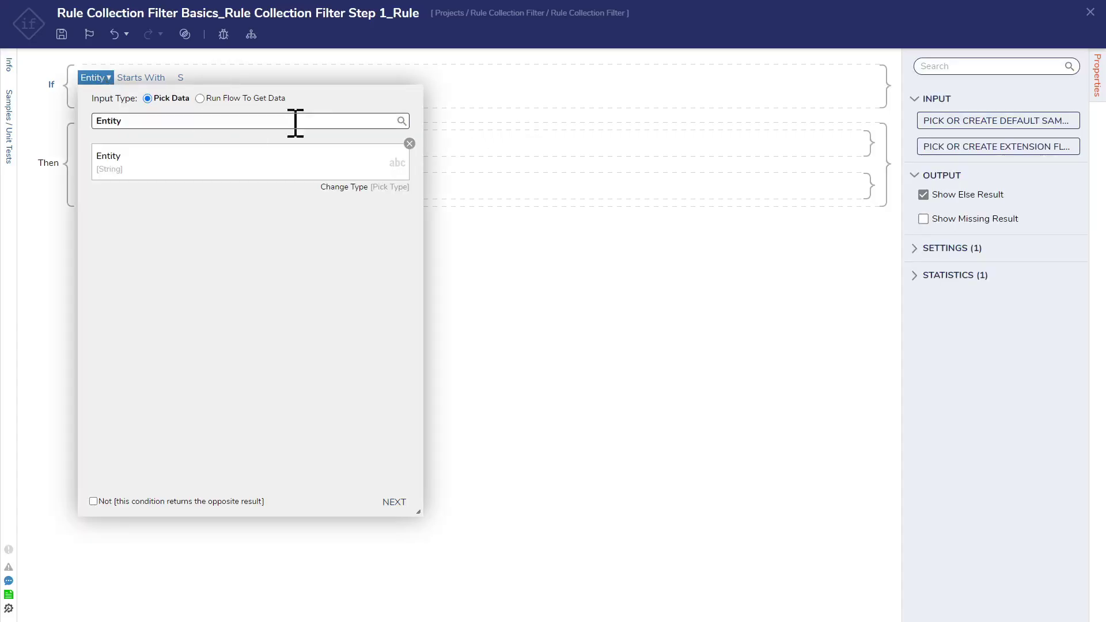
{"action": "left_click", "coordinate": [410, 143]}
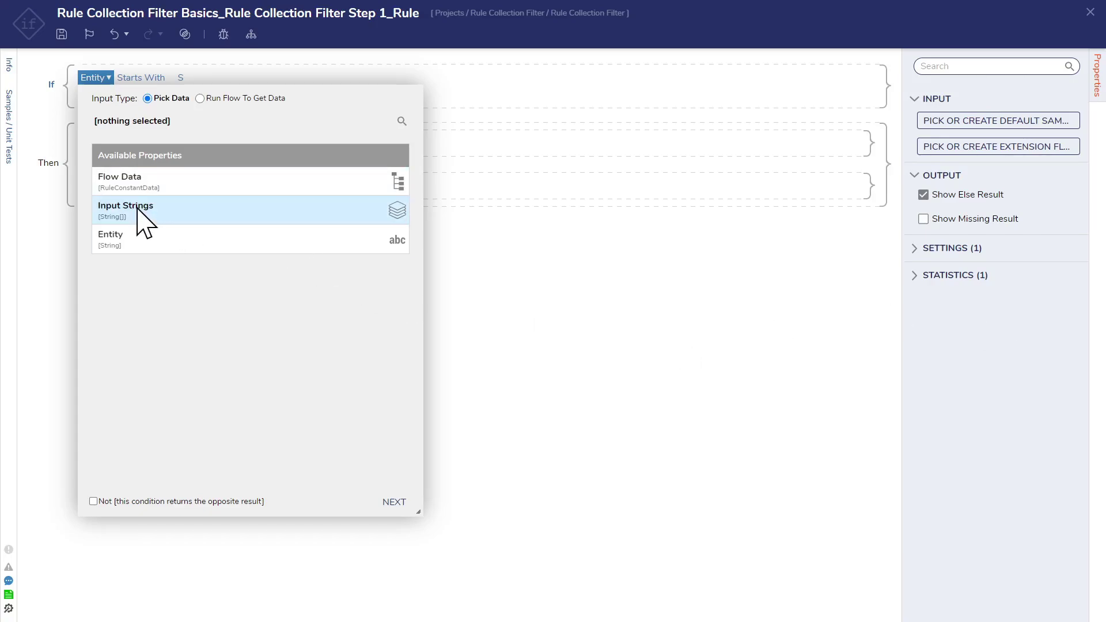
{"action": "left_click", "coordinate": [603, 279]}
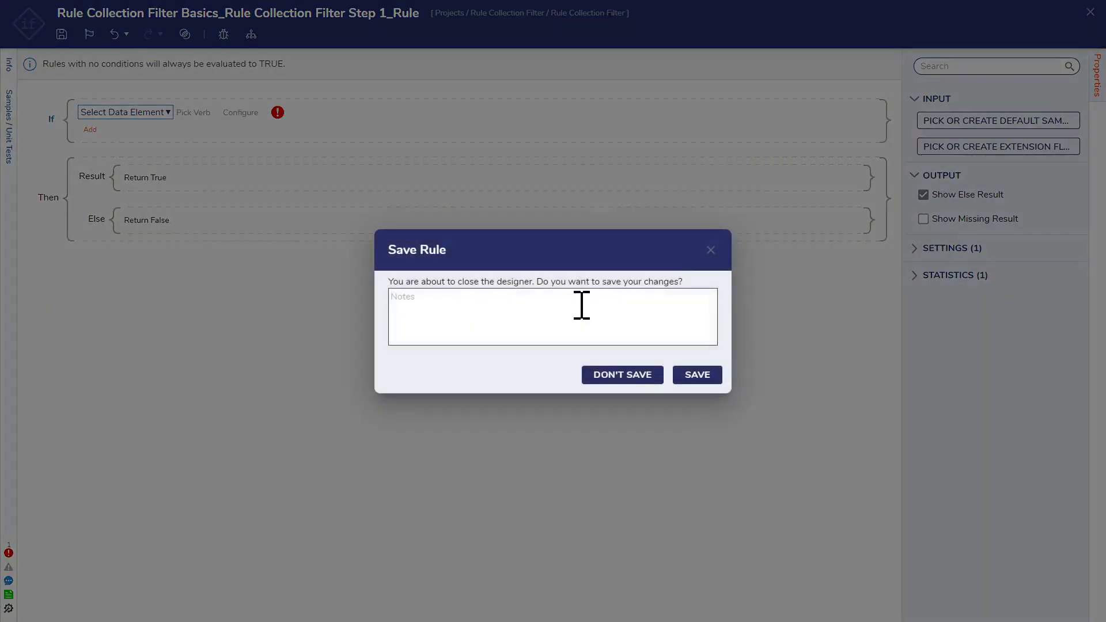
{"action": "left_click", "coordinate": [1091, 12]}
{"action": "left_click", "coordinate": [650, 377]}
Check the filter step's input settings and save the flow again
{"action": "left_click", "coordinate": [486, 190]}
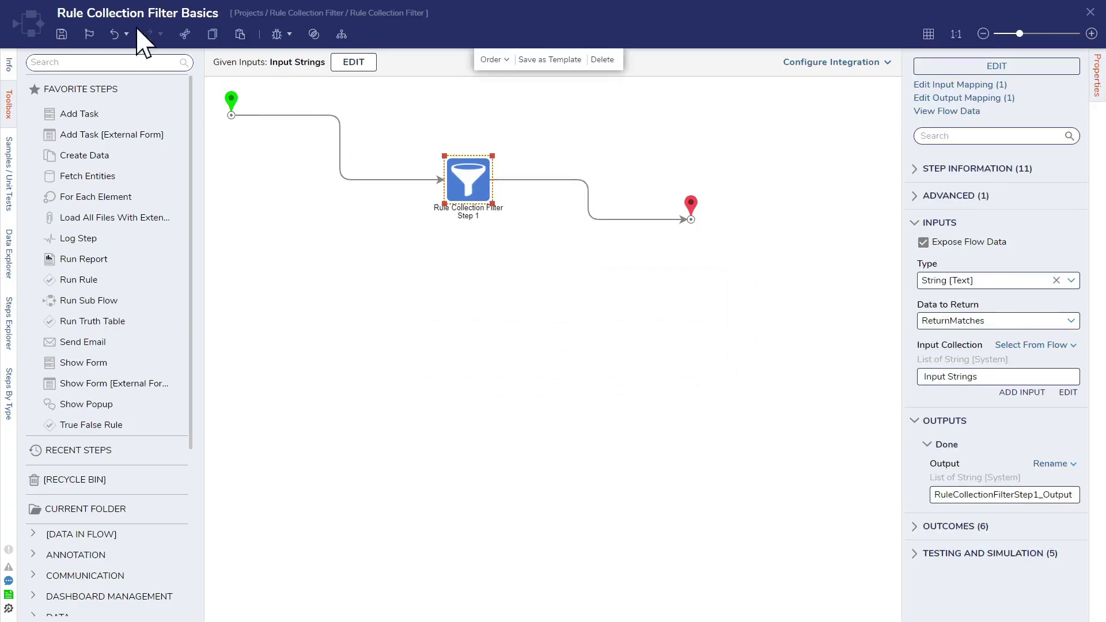
{"action": "mouse_move", "coordinate": [324, 124]}
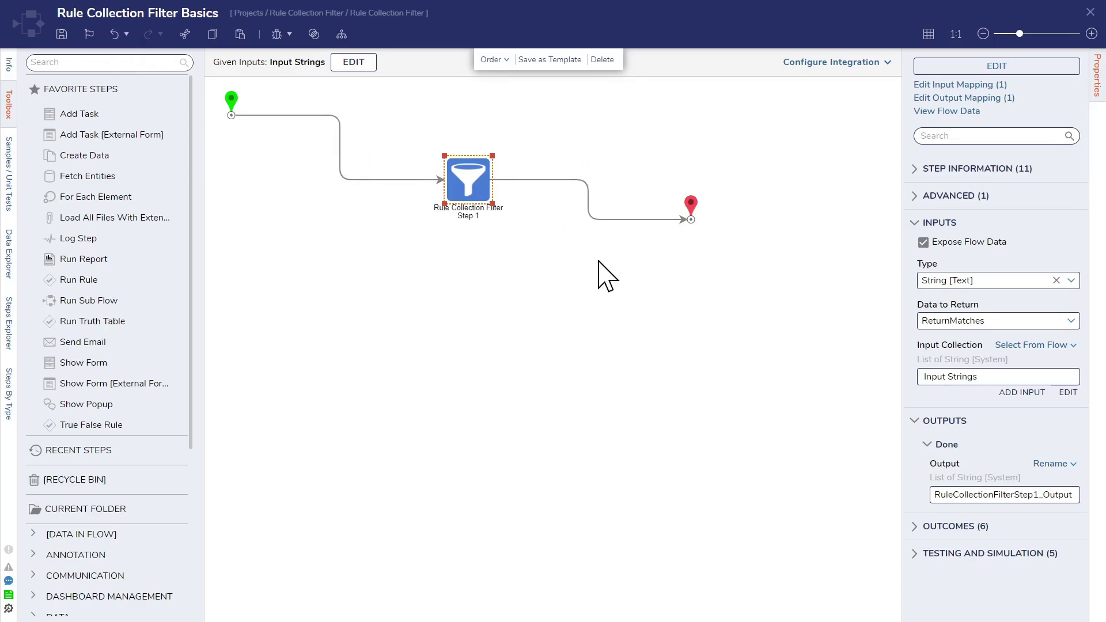
{"action": "left_click", "coordinate": [527, 270]}
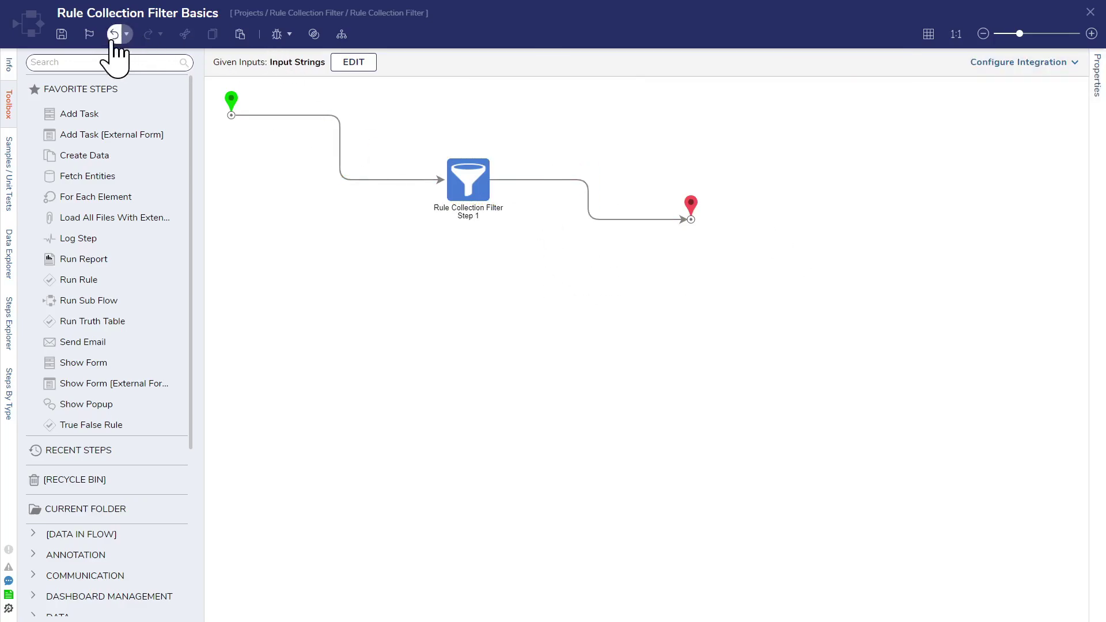
{"action": "left_click", "coordinate": [61, 34]}
{"action": "left_click", "coordinate": [698, 375]}
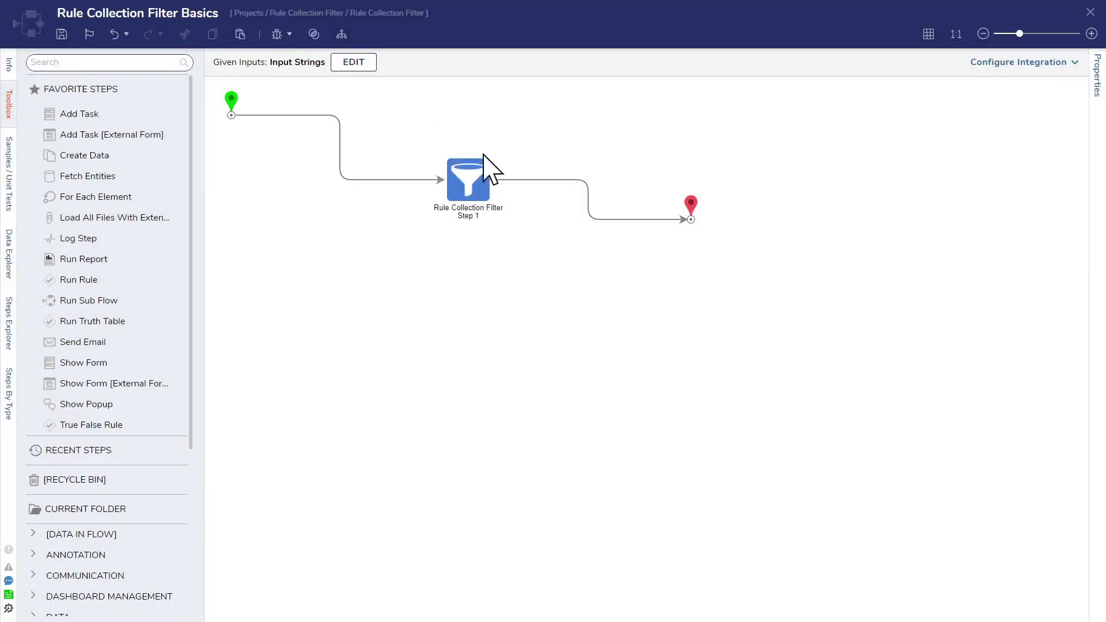
Reopen the filter step's rule to verify its condition, and close the rule designer
{"action": "left_click", "coordinate": [481, 183]}
{"action": "left_click", "coordinate": [974, 69]}
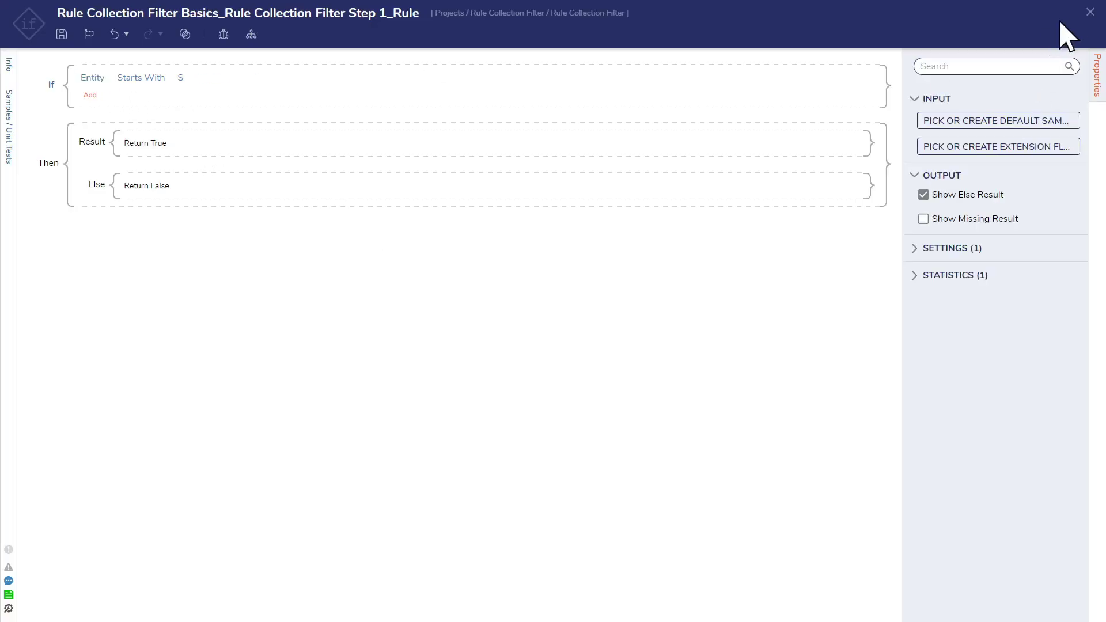
{"action": "left_click", "coordinate": [1091, 12]}
Load the Vehicles unit test in the flow debugger and review its list of input strings
{"action": "left_click", "coordinate": [276, 34]}
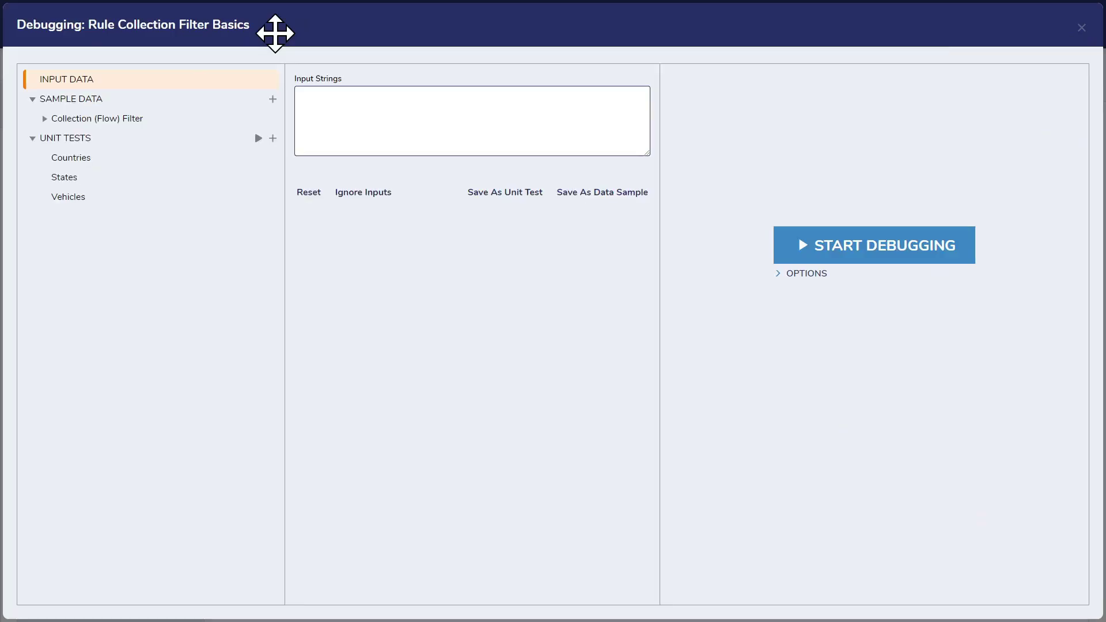
{"action": "left_click", "coordinate": [95, 197]}
{"action": "scroll", "coordinate": [447, 299], "scroll_direction": "down", "scroll_amount": 10}
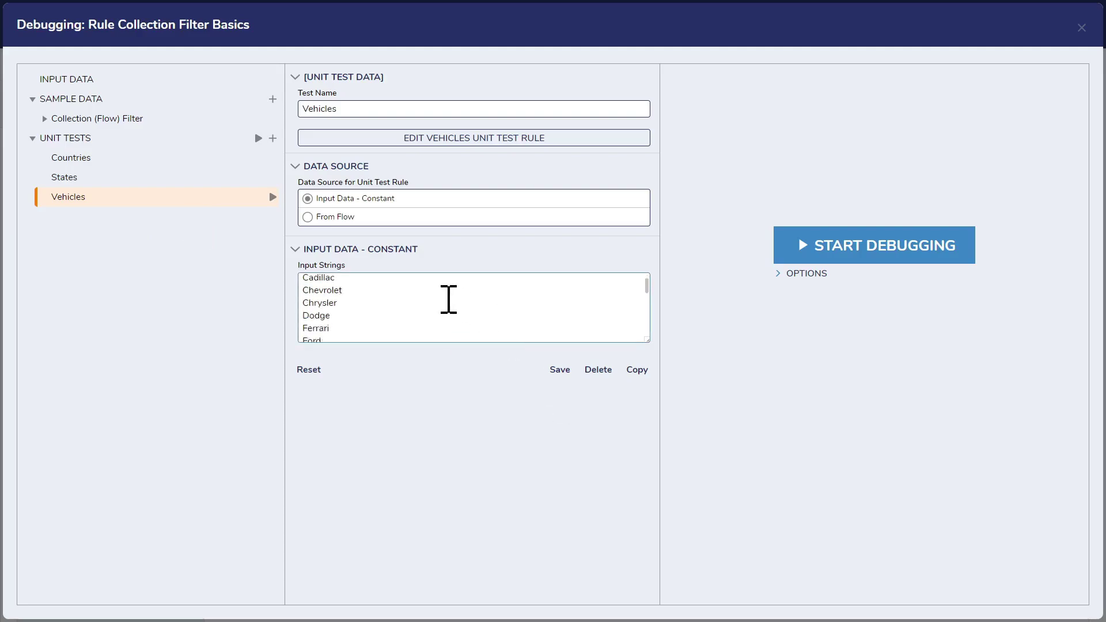
{"action": "scroll", "coordinate": [471, 310], "scroll_direction": "up", "scroll_amount": 5}
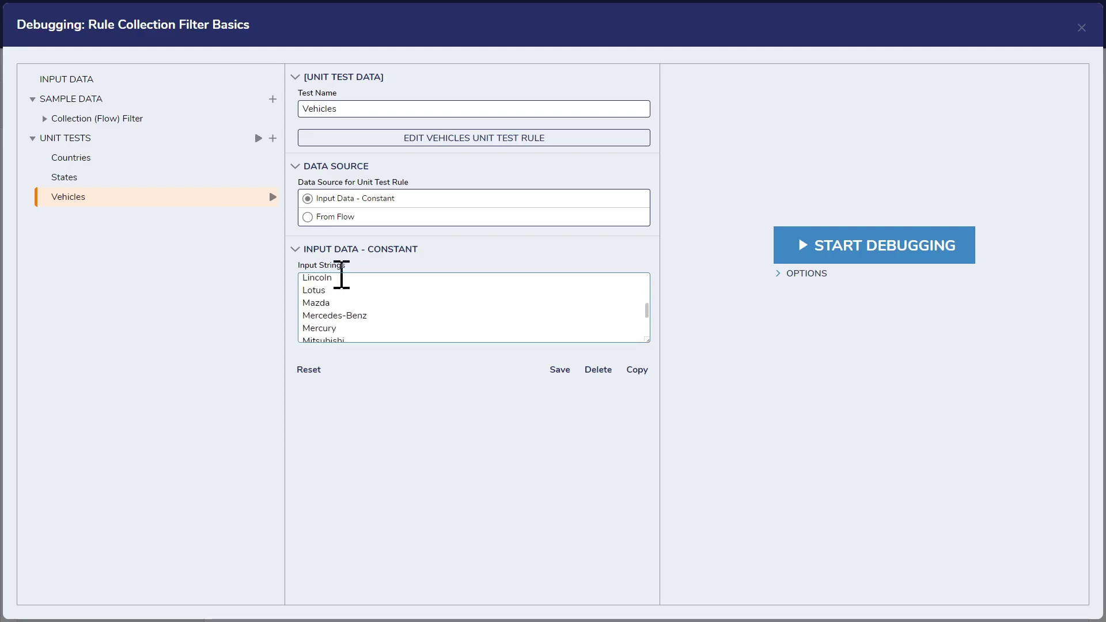
Run the Vehicles unit test, review the filter step's input and output data, and close the debugger
{"action": "left_click", "coordinate": [273, 197]}
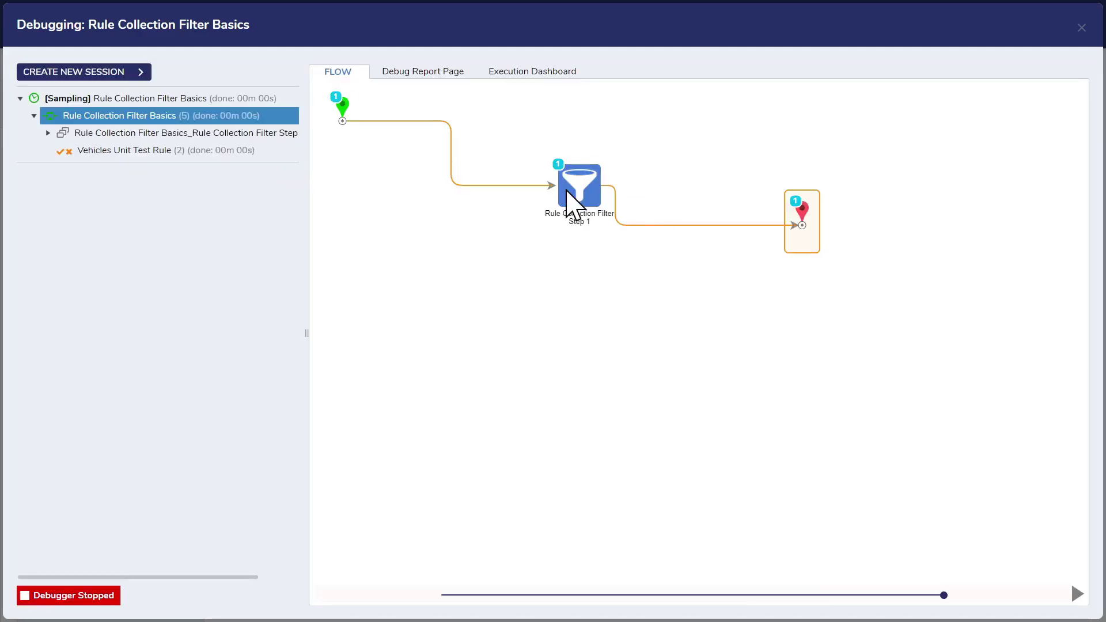
{"action": "mouse_move", "coordinate": [573, 198]}
{"action": "mouse_move", "coordinate": [721, 209]}
{"action": "left_click", "coordinate": [775, 213]}
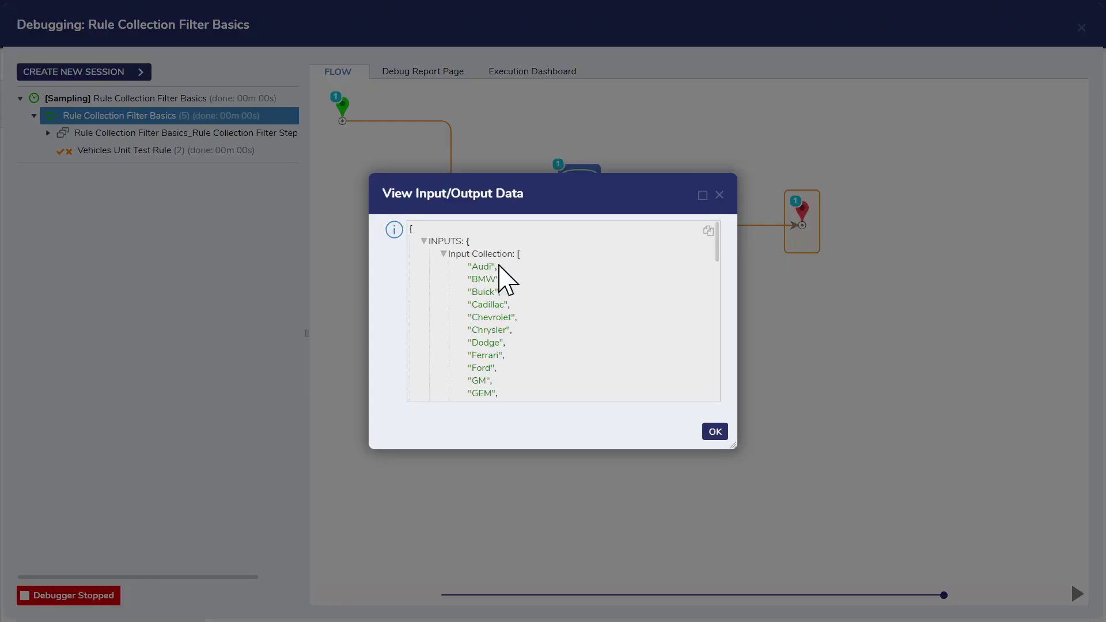
{"action": "scroll", "coordinate": [501, 343], "scroll_direction": "down", "scroll_amount": 15}
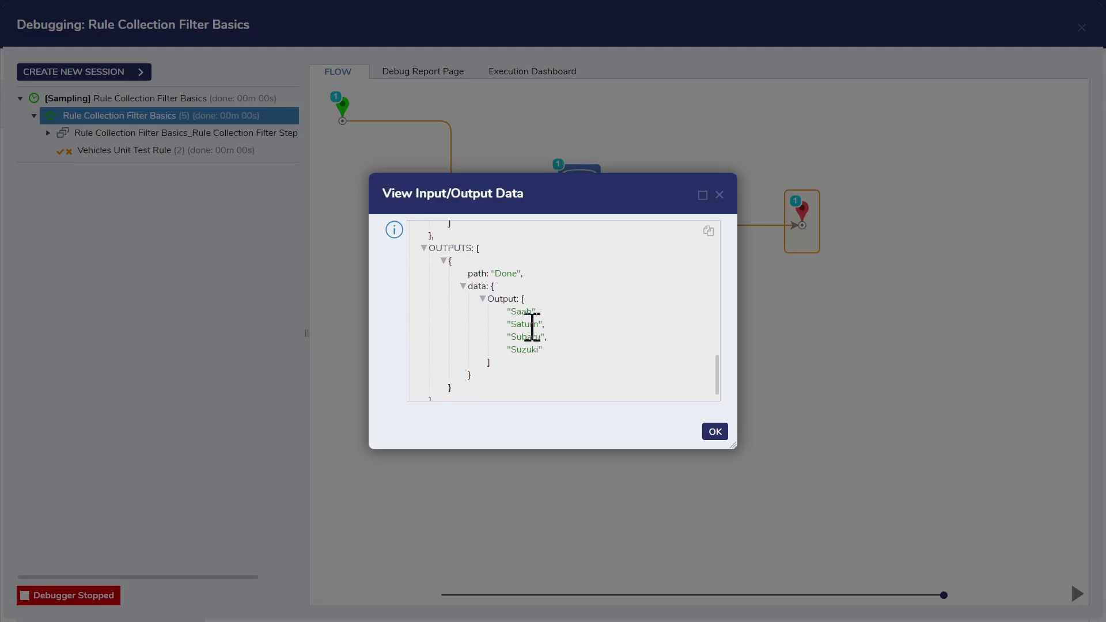
{"action": "left_click", "coordinate": [719, 195]}
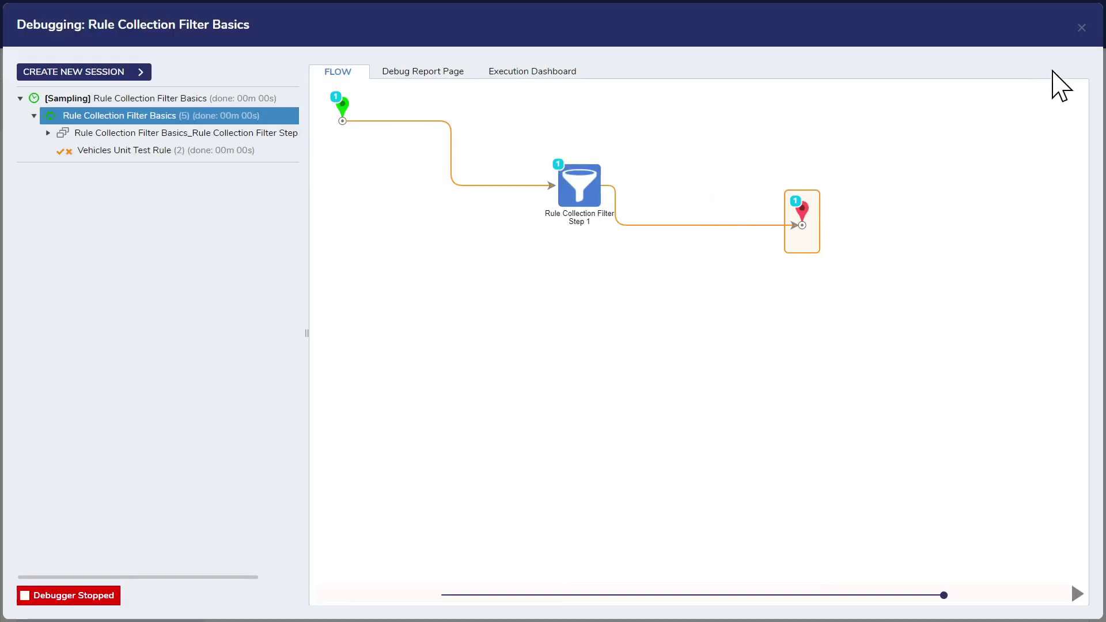
{"action": "left_click", "coordinate": [1081, 27]}
Set the filter step's Data to Return to ReturnMatchesAndNonMatches and save the flow
{"action": "left_click", "coordinate": [484, 192]}
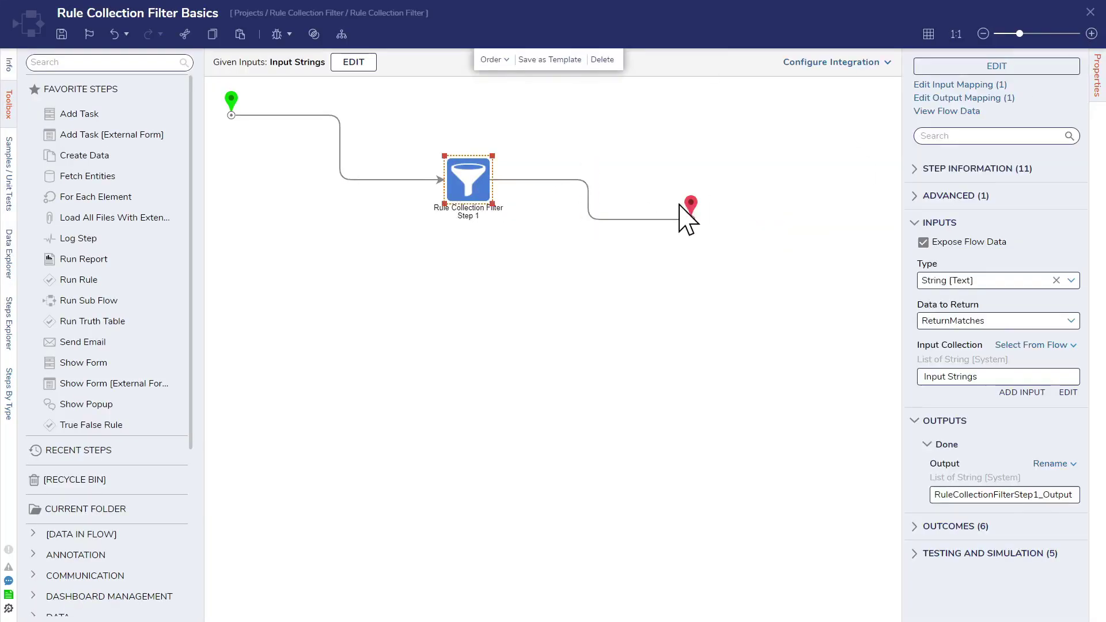
{"action": "left_click", "coordinate": [1073, 326]}
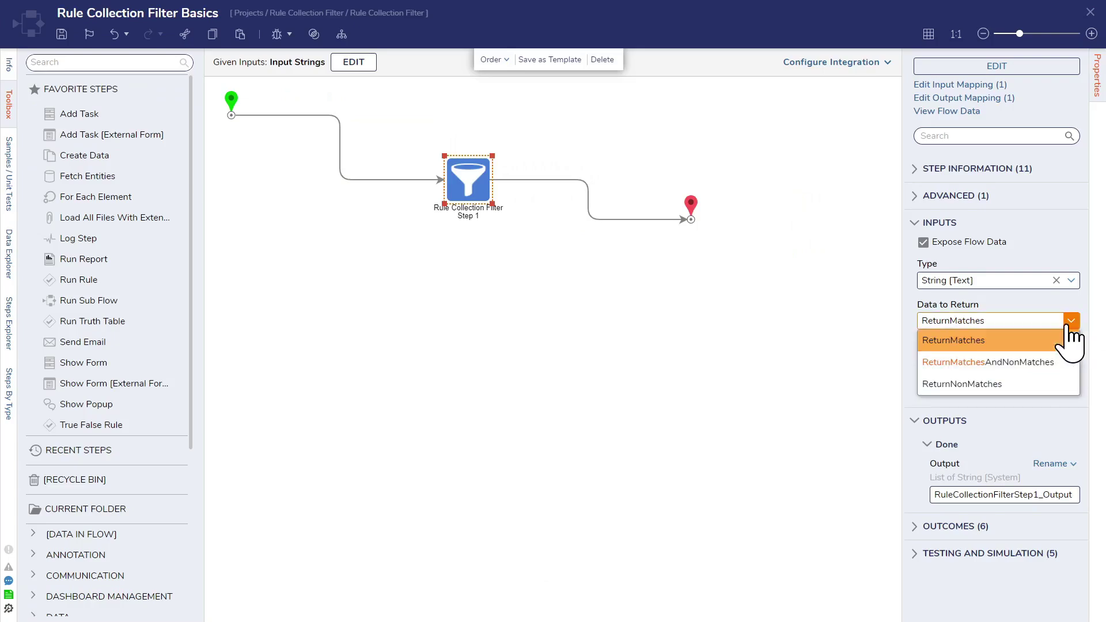
{"action": "left_click", "coordinate": [955, 361]}
{"action": "left_click", "coordinate": [62, 34]}
{"action": "left_click", "coordinate": [710, 369]}
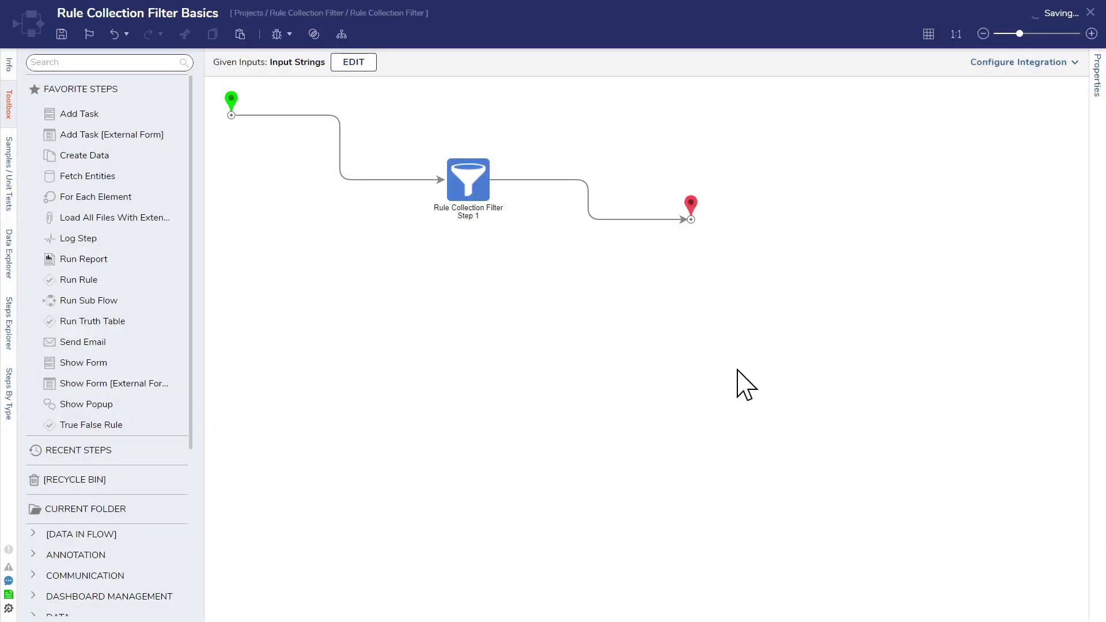
Run the Vehicles unit test again in the debugger and open the filter step's input/output data
{"action": "left_click", "coordinate": [277, 34]}
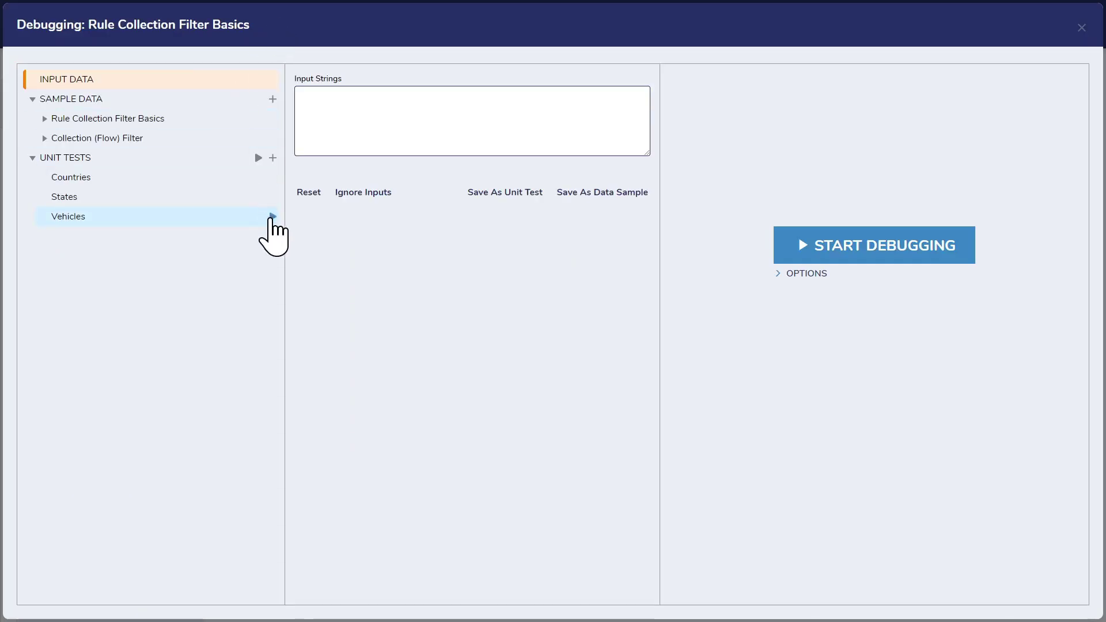
{"action": "left_click", "coordinate": [272, 216]}
{"action": "left_click", "coordinate": [720, 207]}
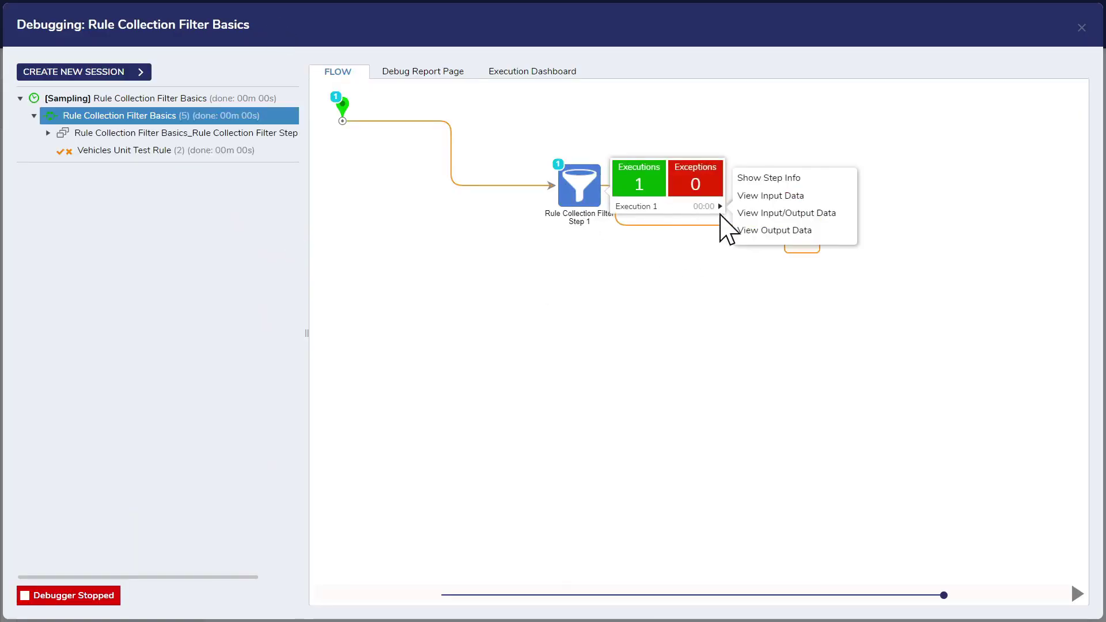
{"action": "left_click", "coordinate": [749, 213]}
{"action": "scroll", "coordinate": [582, 305], "scroll_direction": "down", "scroll_amount": 2}
{"action": "scroll", "coordinate": [507, 282], "scroll_direction": "up", "scroll_amount": 2}
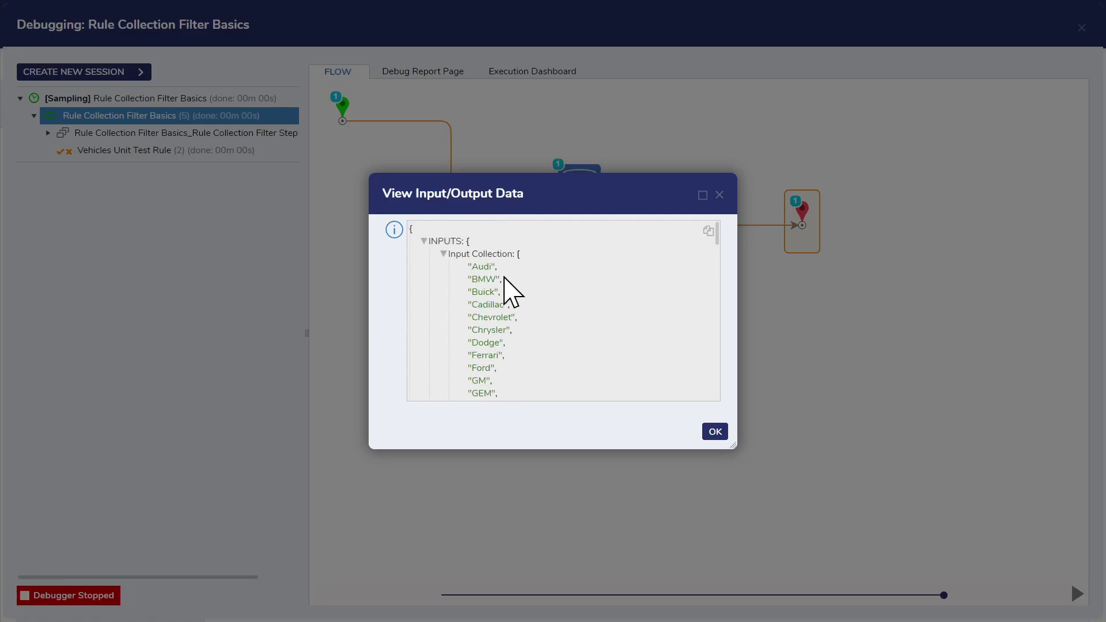
Collapse the input collection, compare the Output and Non Matches lists, and close the debugger
{"action": "left_click", "coordinate": [444, 254]}
{"action": "scroll", "coordinate": [576, 311], "scroll_direction": "down", "scroll_amount": 5}
{"action": "scroll", "coordinate": [582, 323], "scroll_direction": "up", "scroll_amount": 2}
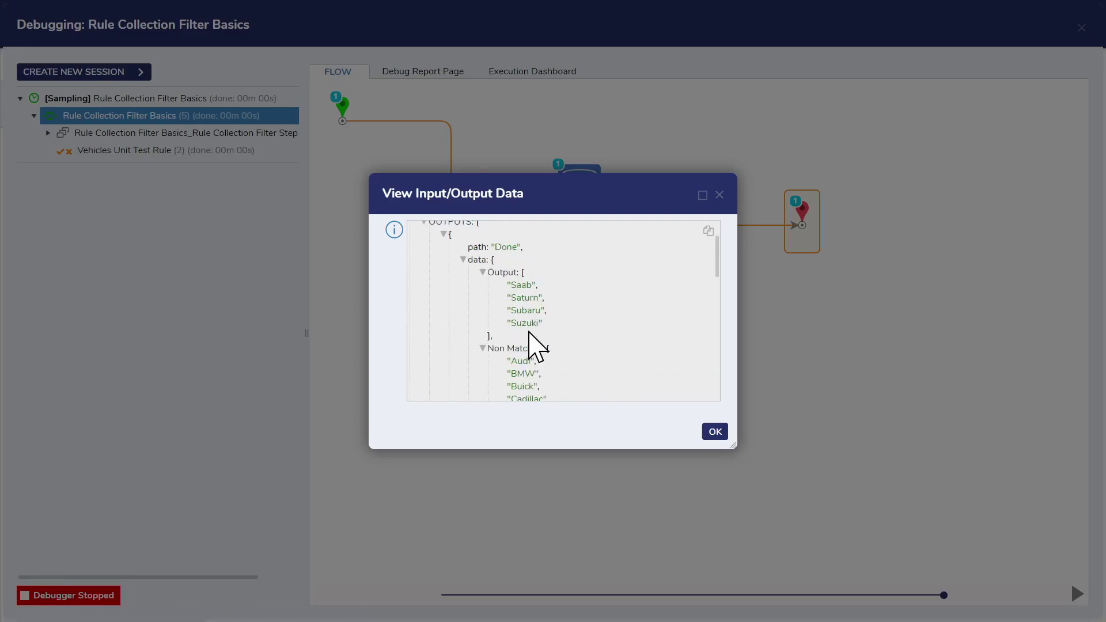
{"action": "scroll", "coordinate": [539, 322], "scroll_direction": "down", "scroll_amount": 14}
{"action": "scroll", "coordinate": [542, 302], "scroll_direction": "down", "scroll_amount": 2}
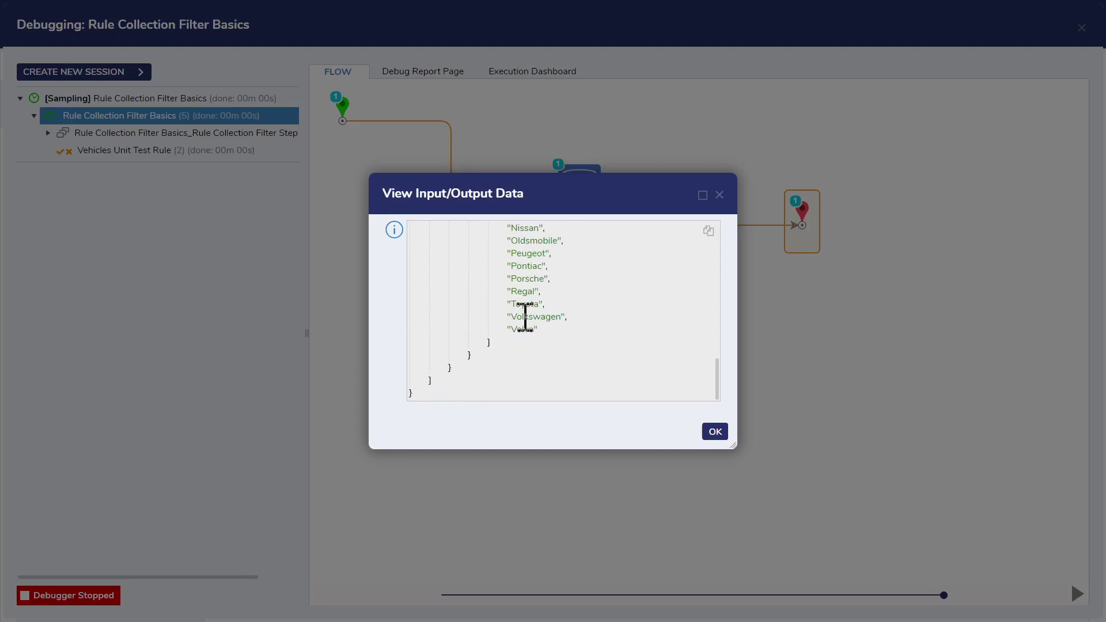
{"action": "scroll", "coordinate": [625, 349], "scroll_direction": "up", "scroll_amount": 12}
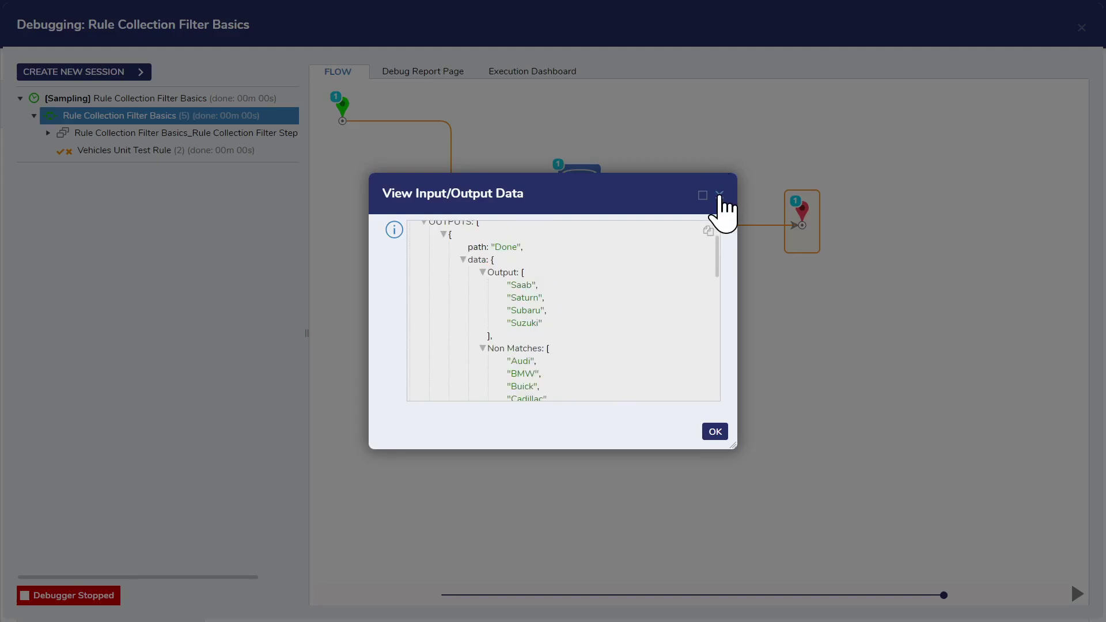
{"action": "left_click", "coordinate": [720, 195]}
{"action": "left_click", "coordinate": [1080, 29]}
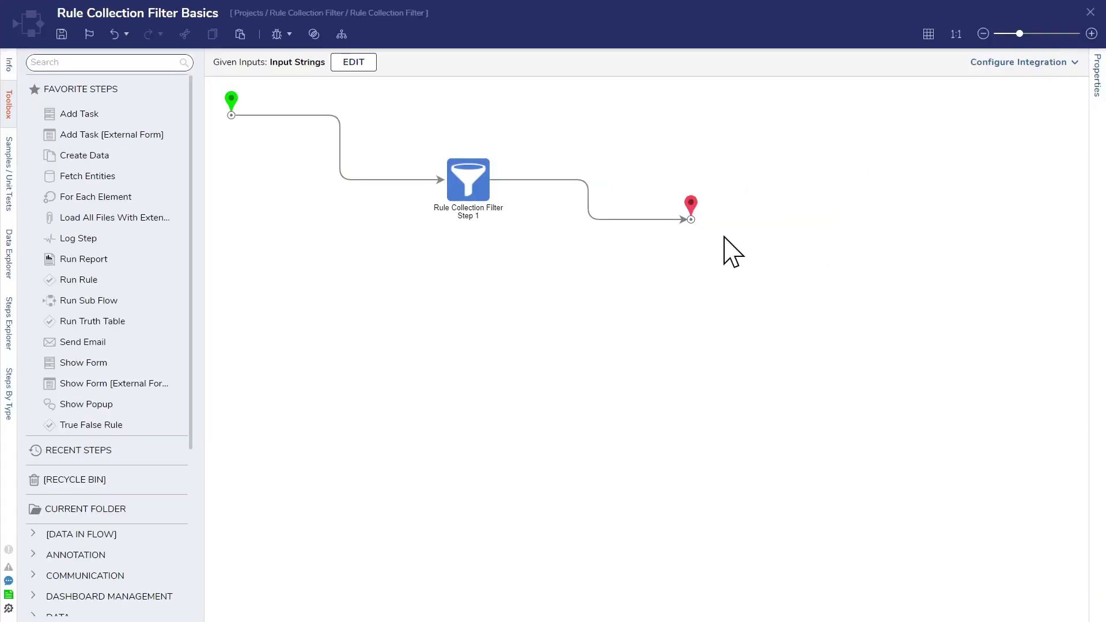
Change the filter rule's Starts With value to A, save the rule, and close the rule designer
{"action": "left_click", "coordinate": [464, 193]}
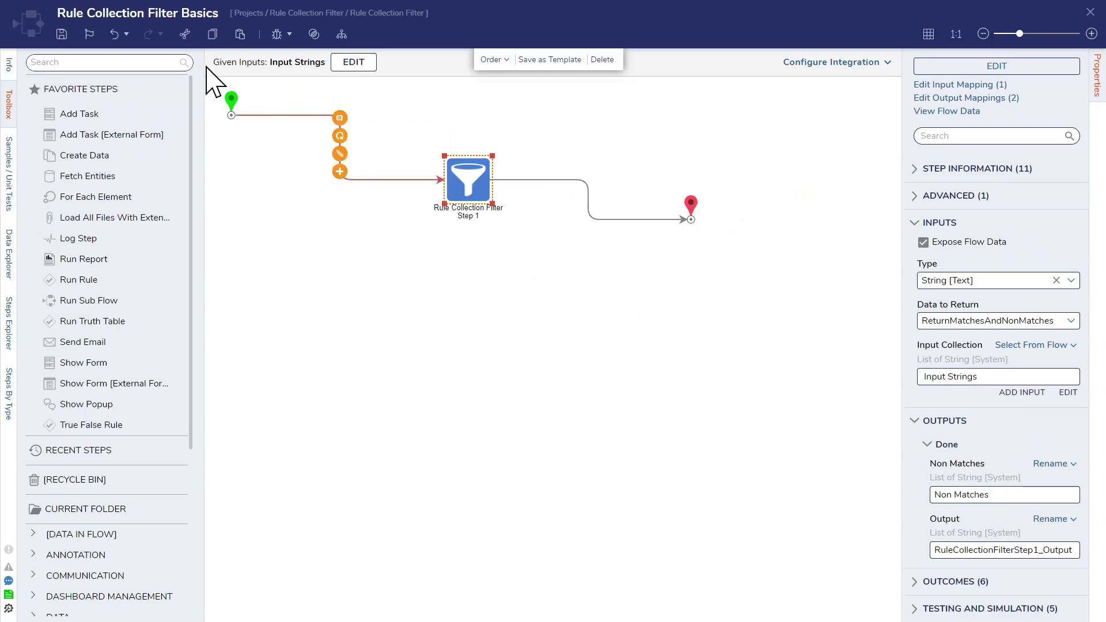
{"action": "left_click", "coordinate": [1008, 81]}
{"action": "left_click", "coordinate": [183, 79]}
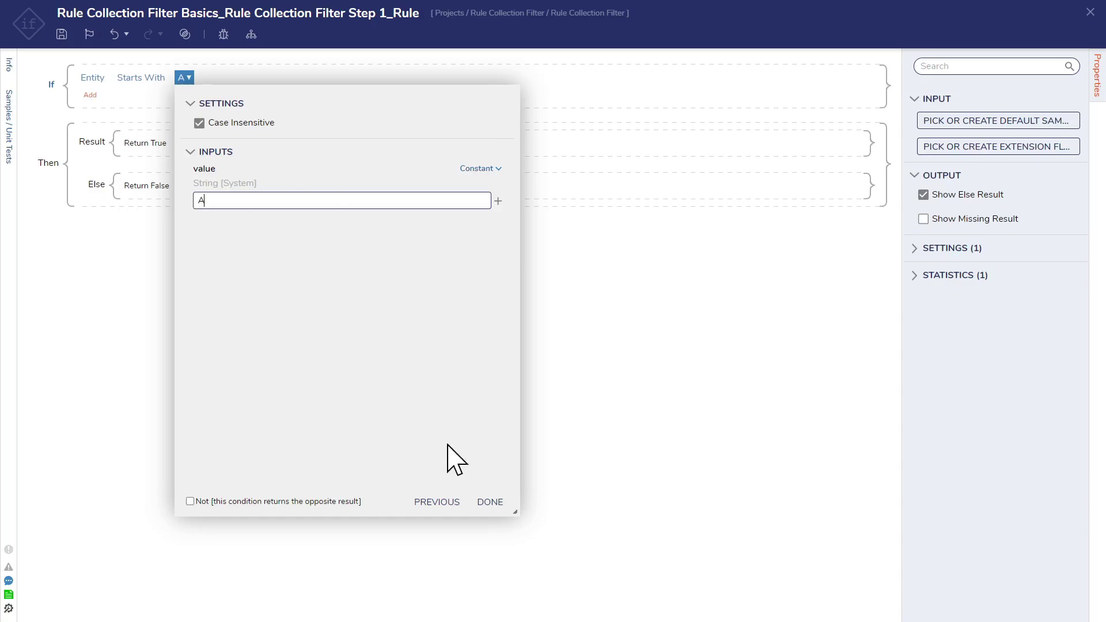
{"action": "left_click", "coordinate": [490, 502]}
{"action": "left_click", "coordinate": [487, 503]}
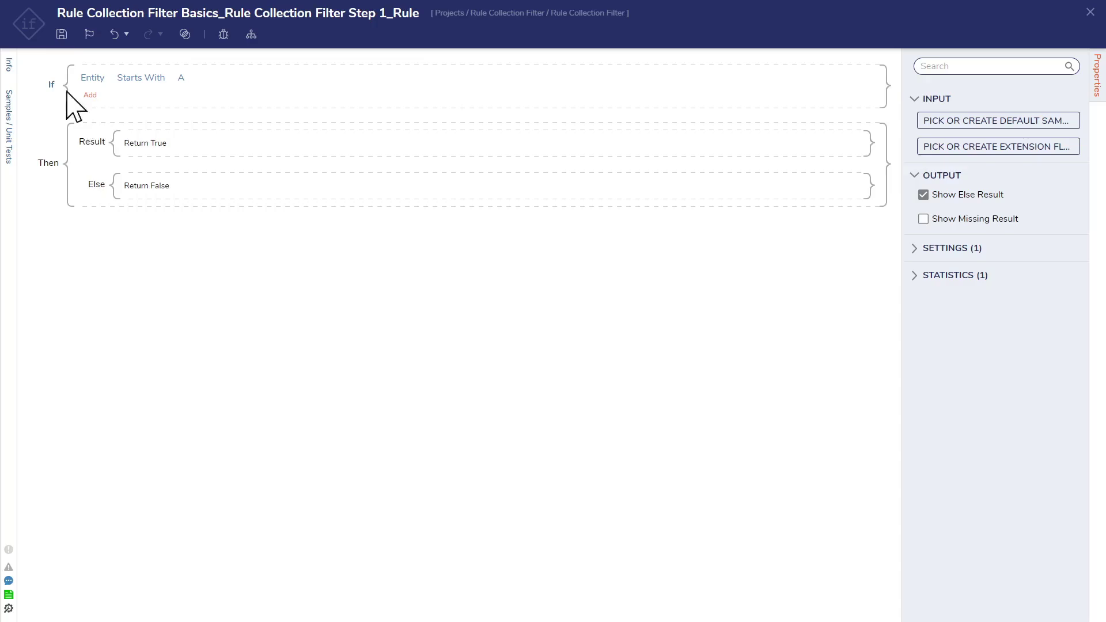
{"action": "left_click", "coordinate": [61, 34]}
{"action": "left_click", "coordinate": [694, 368]}
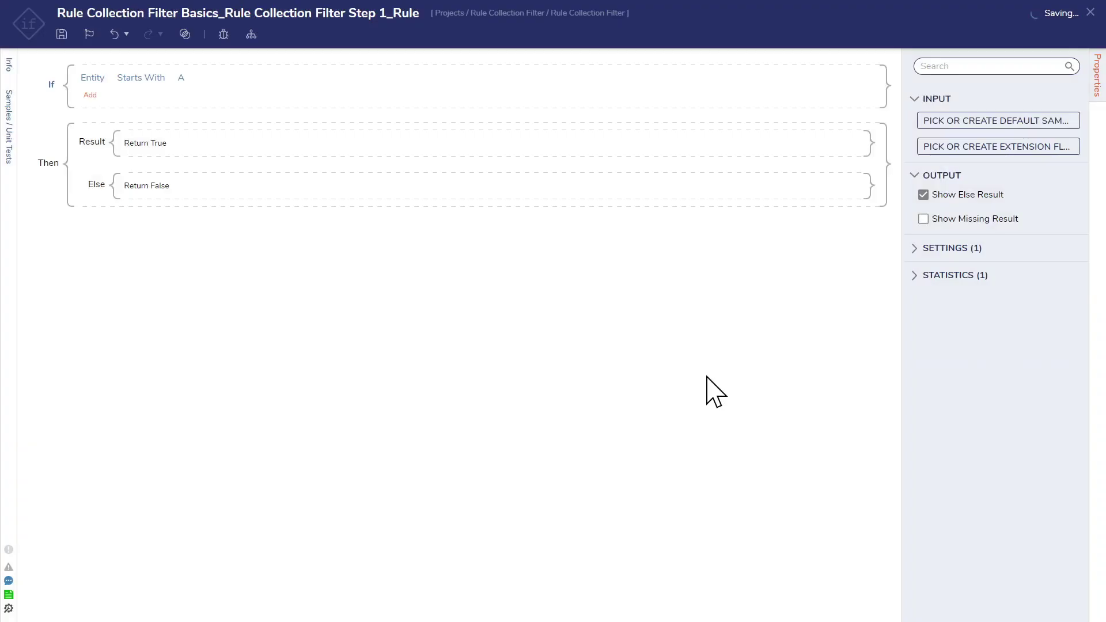
{"action": "left_click", "coordinate": [1090, 12]}
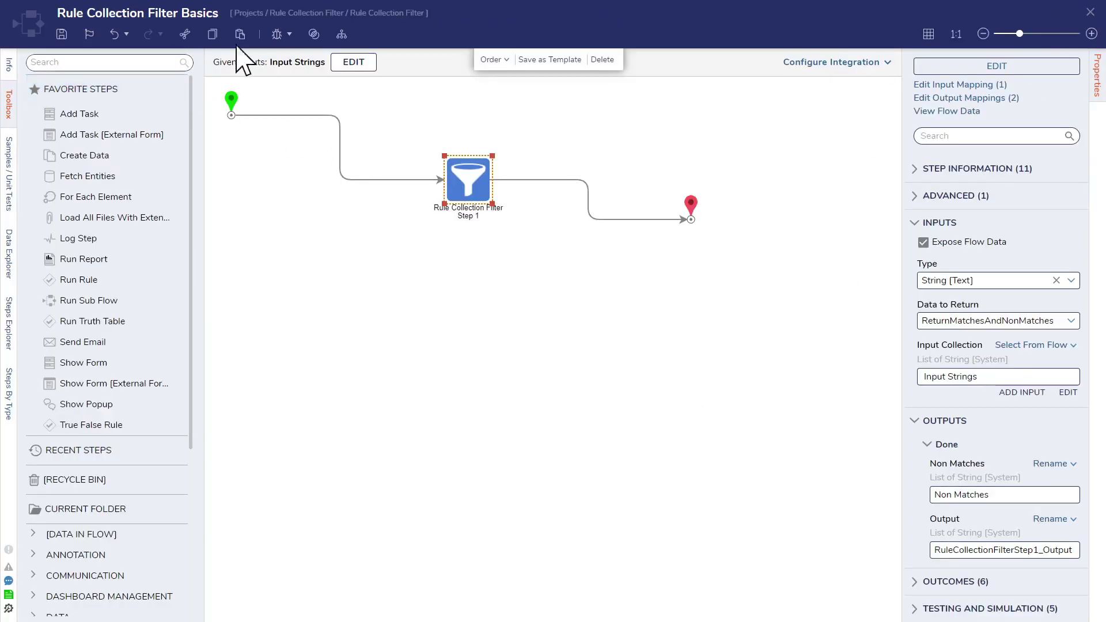
Load the Vehicles unit test data in the debugger and start debugging the flow
{"action": "left_click", "coordinate": [277, 34]}
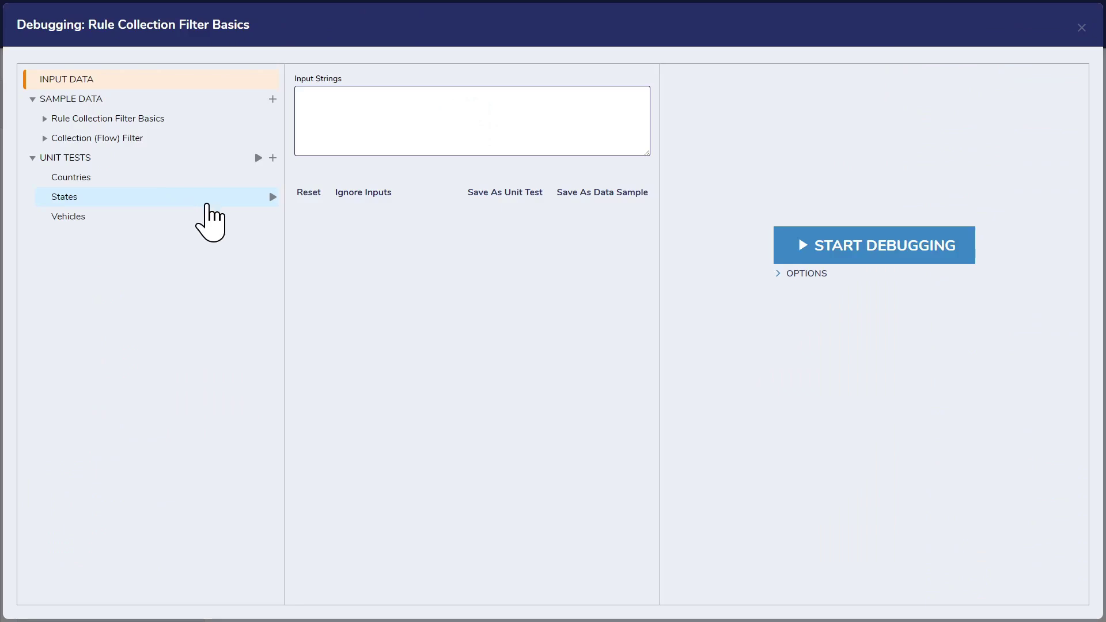
{"action": "left_click", "coordinate": [194, 198]}
{"action": "left_click", "coordinate": [192, 215]}
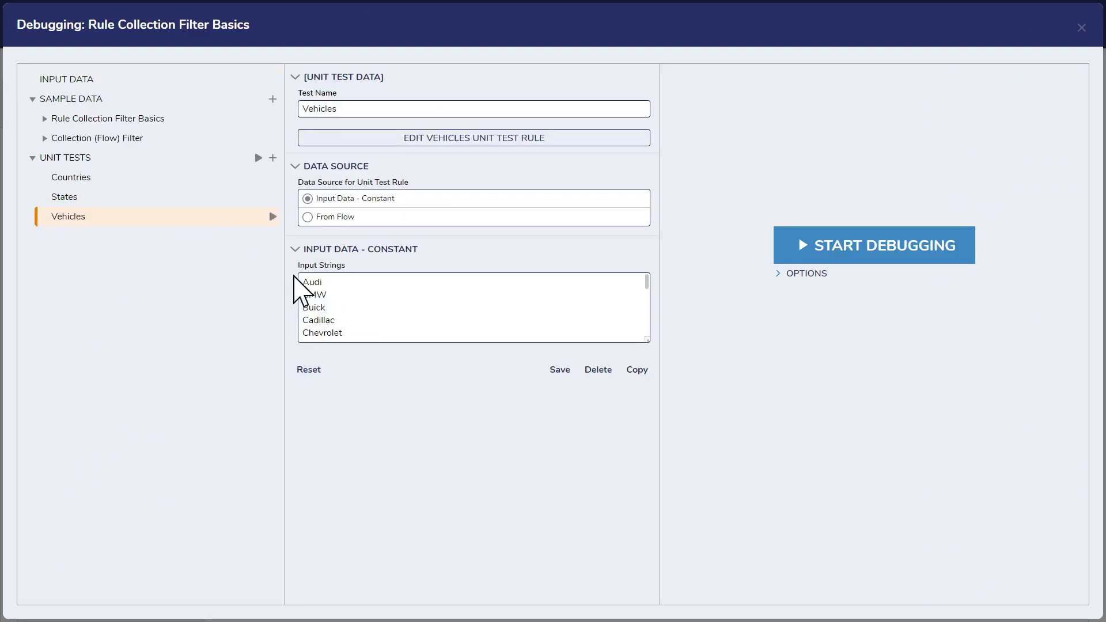
{"action": "left_click", "coordinate": [864, 250]}
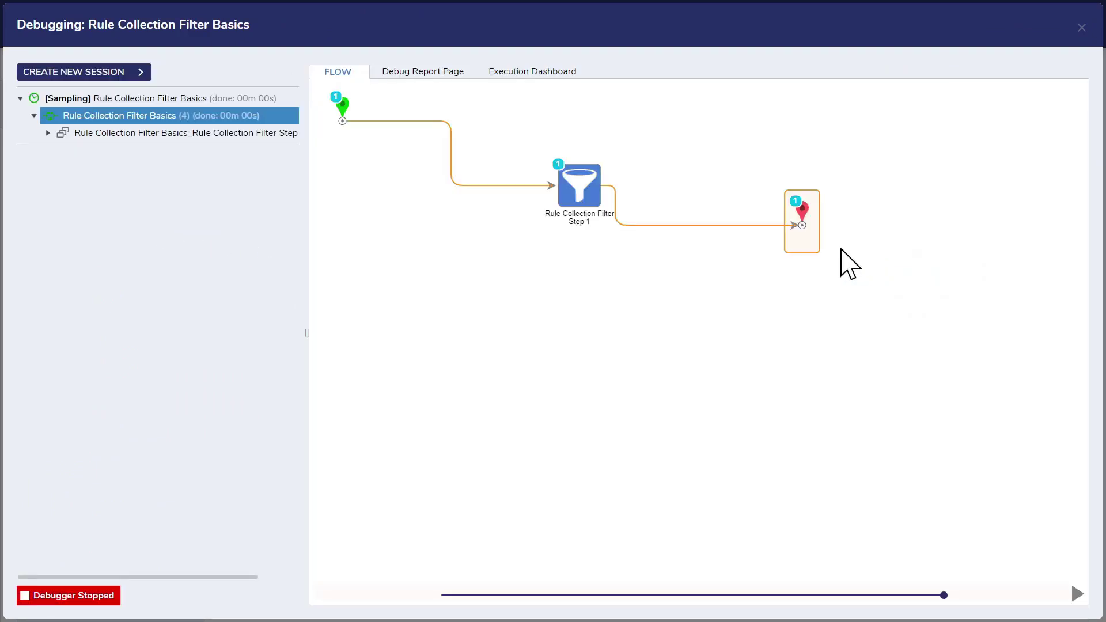
Check the filter step's Output and Non Matches data for the Vehicles input, and close the debugger
{"action": "mouse_move", "coordinate": [608, 192]}
{"action": "left_click", "coordinate": [692, 215]}
{"action": "left_click", "coordinate": [743, 213]}
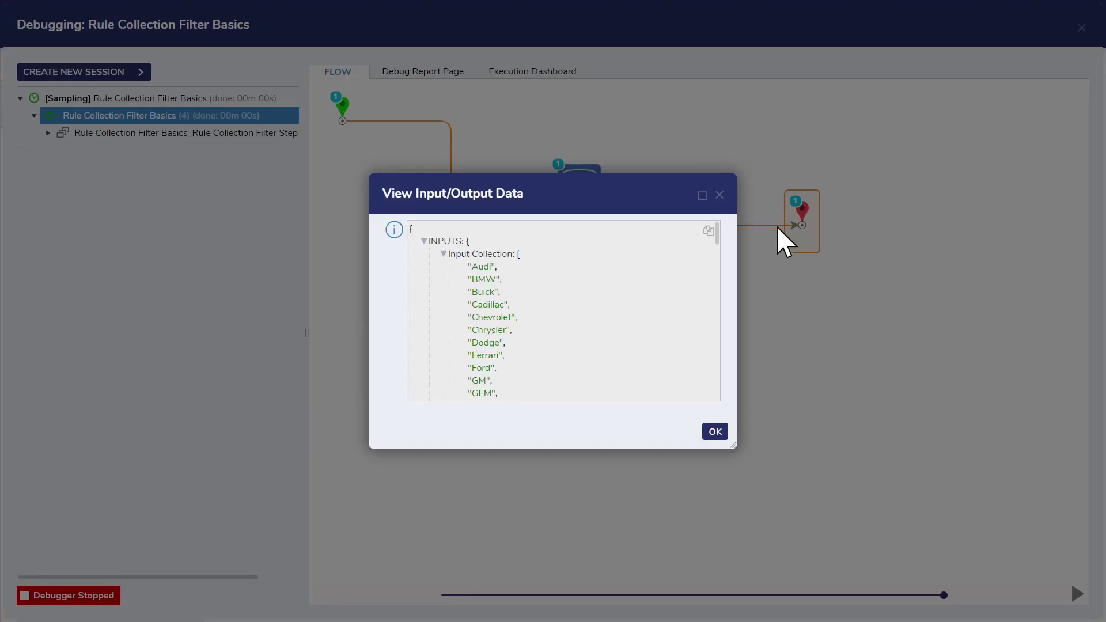
{"action": "scroll", "coordinate": [491, 340], "scroll_direction": "down", "scroll_amount": 10}
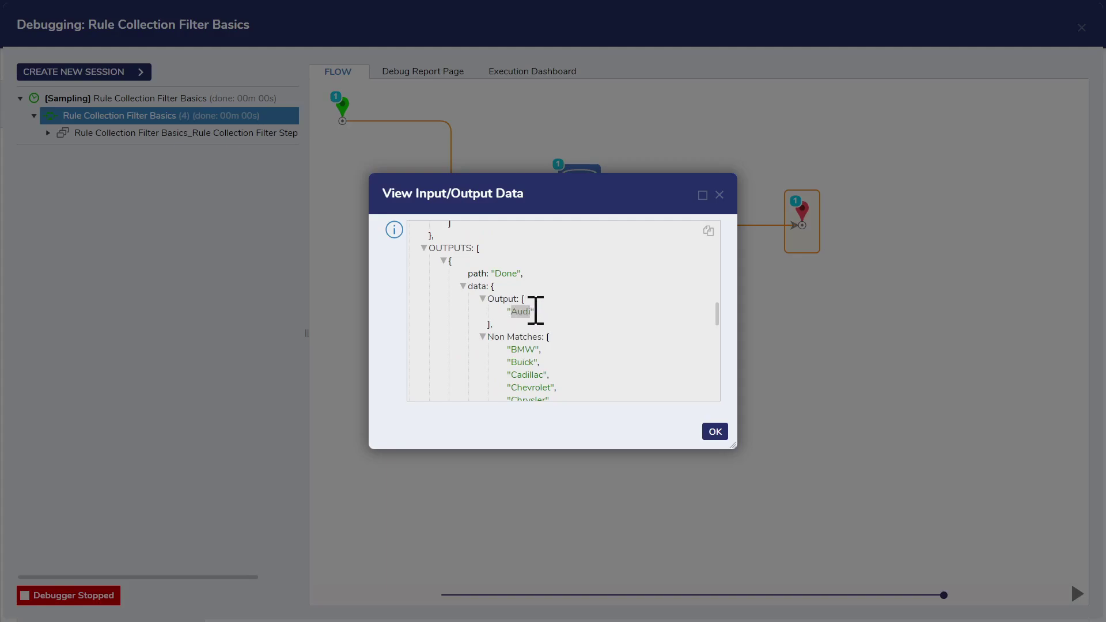
{"action": "left_click_drag", "start_coordinate": [514, 346], "coordinate": [592, 402]}
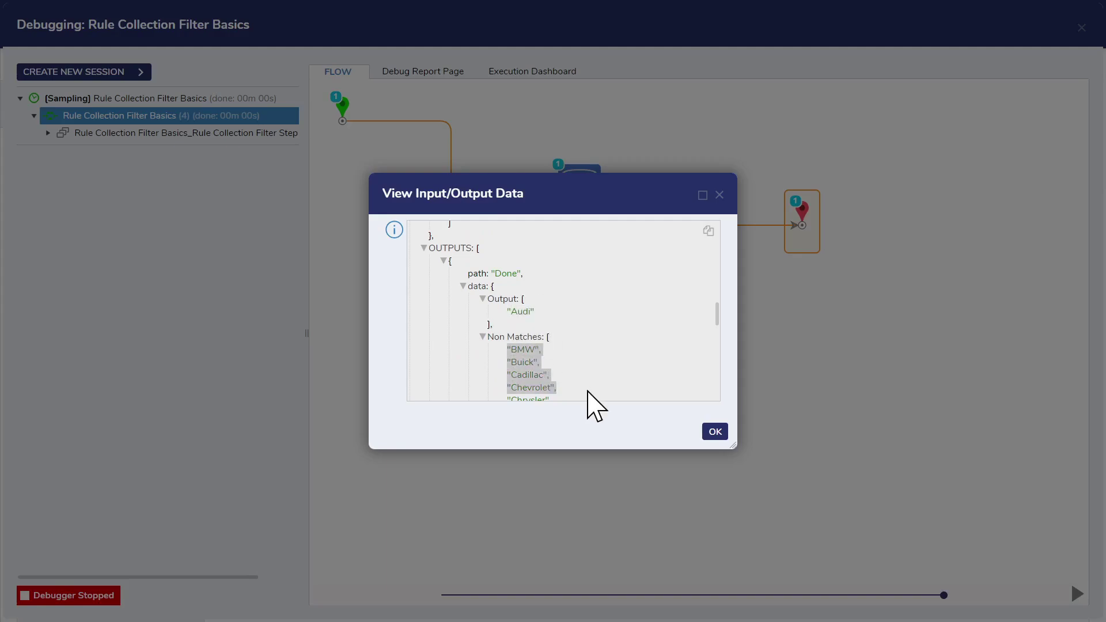
{"action": "left_click", "coordinate": [720, 196]}
{"action": "left_click", "coordinate": [1082, 28]}
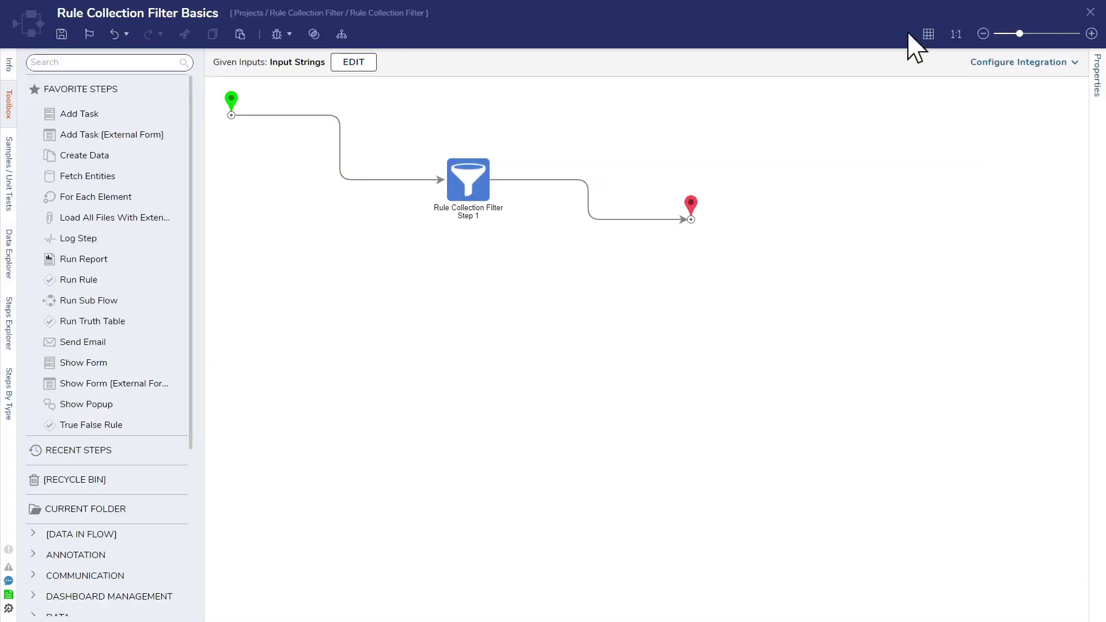
Run the States unit test in the debugger and open the filter step's input/output data
{"action": "left_click", "coordinate": [277, 34]}
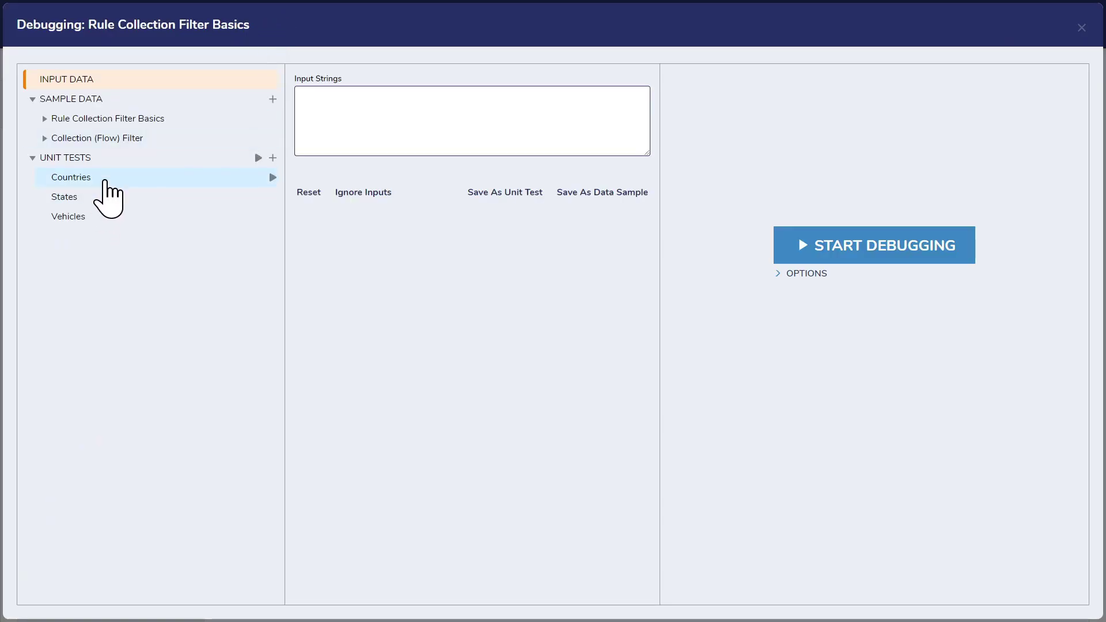
{"action": "left_click", "coordinate": [242, 197]}
{"action": "left_click", "coordinate": [273, 196]}
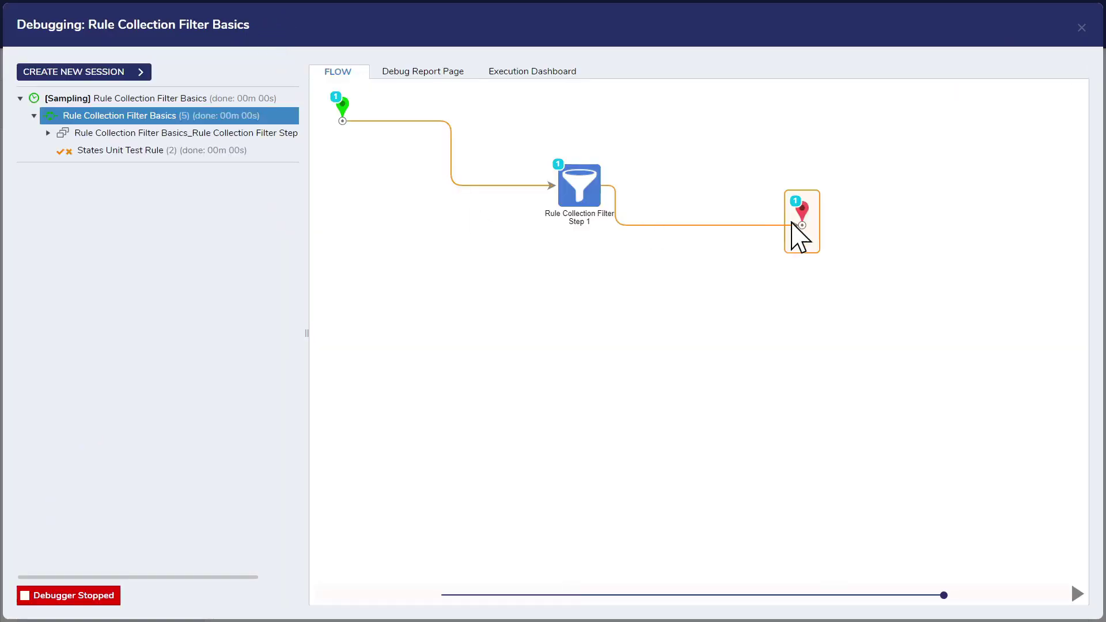
{"action": "left_click", "coordinate": [588, 209]}
{"action": "left_click", "coordinate": [719, 207]}
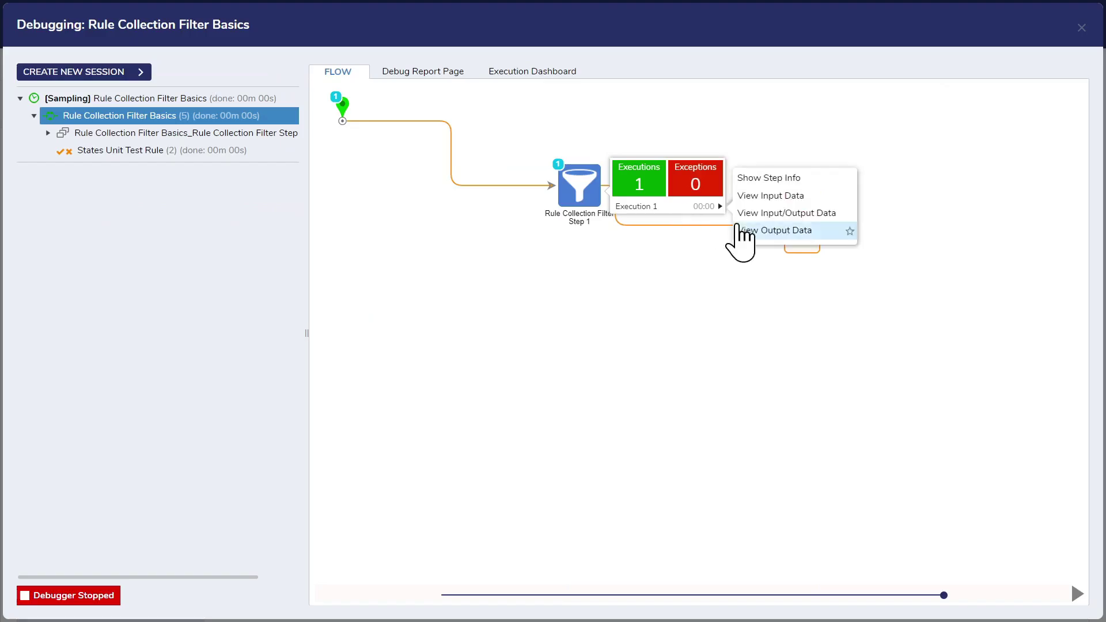
{"action": "left_click", "coordinate": [752, 214]}
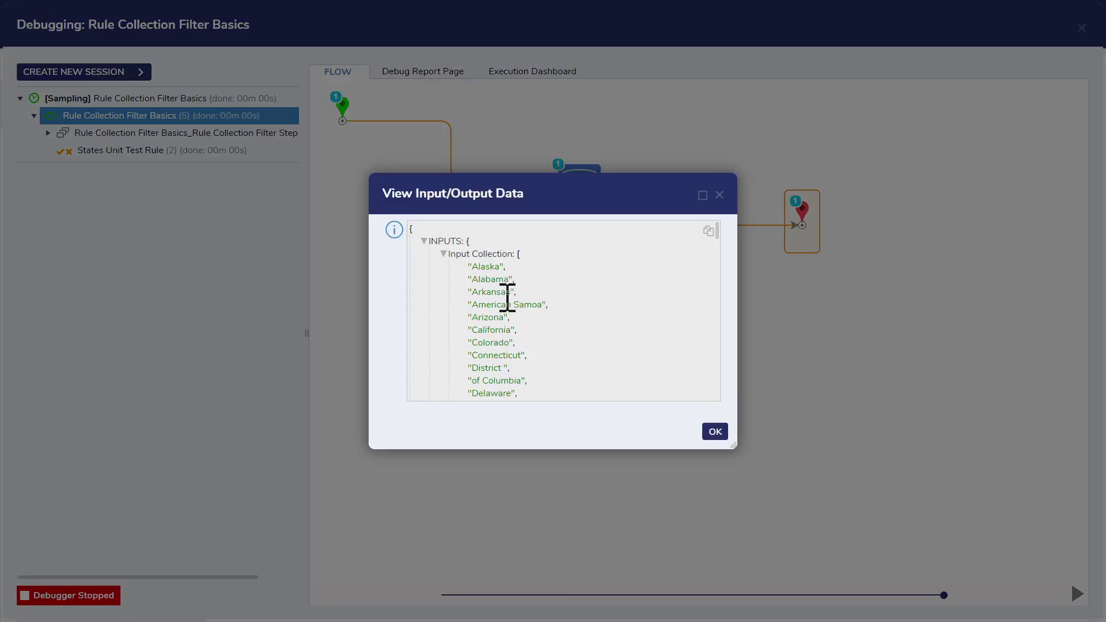
Compare the matching and non-matching states in the output data, and return to the filter step's properties in the flow
{"action": "scroll", "coordinate": [507, 297], "scroll_direction": "down", "scroll_amount": 15}
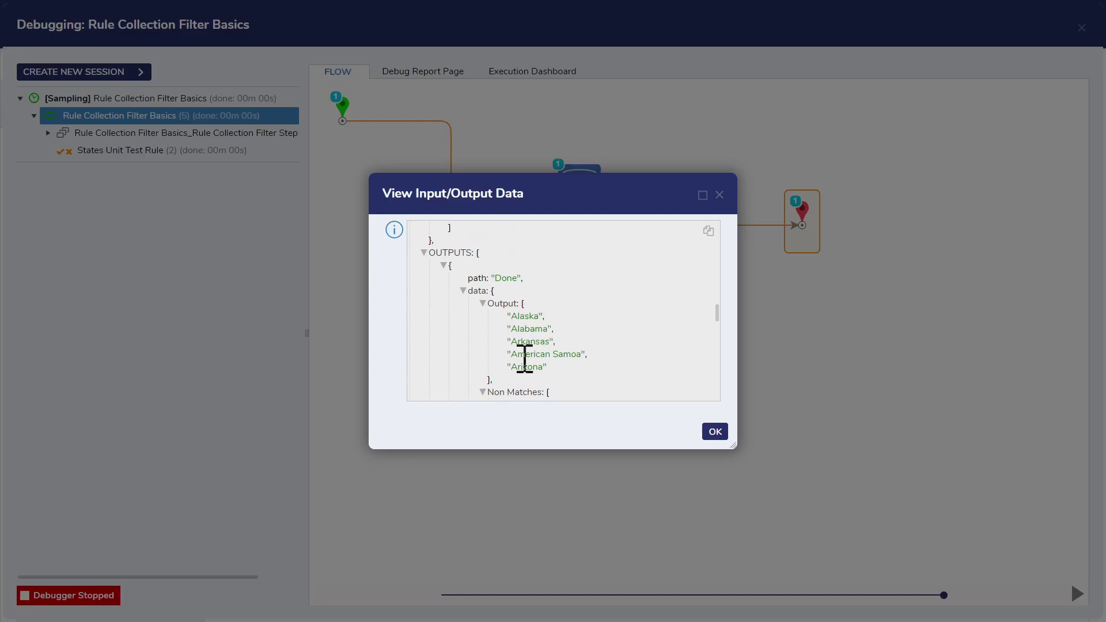
{"action": "scroll", "coordinate": [582, 358], "scroll_direction": "down", "scroll_amount": 5}
{"action": "scroll", "coordinate": [563, 307], "scroll_direction": "up", "scroll_amount": 10}
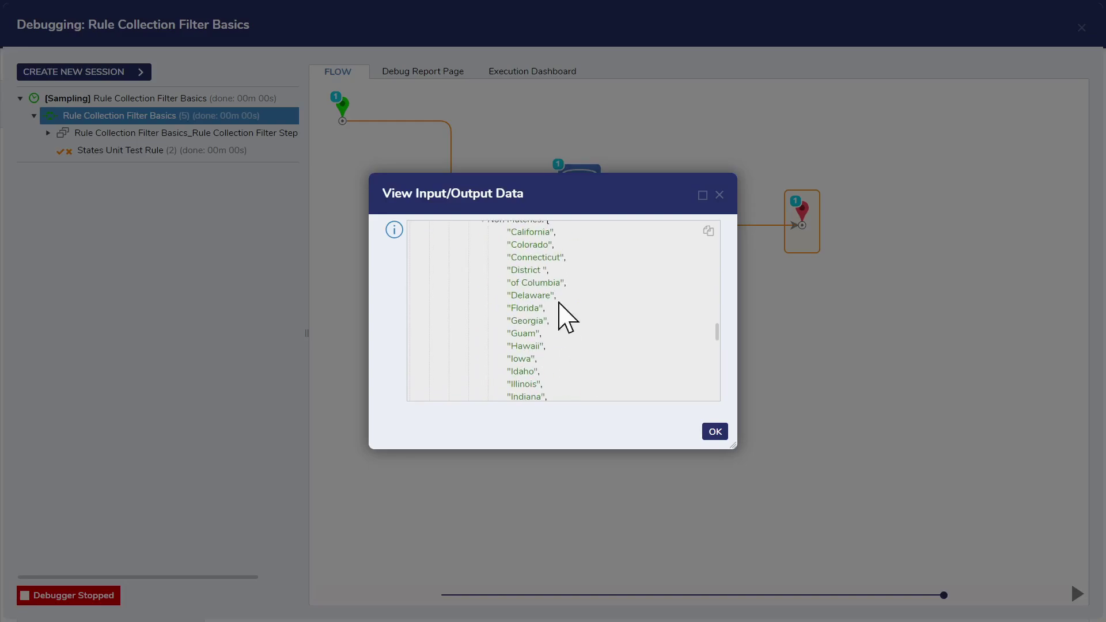
{"action": "left_click", "coordinate": [719, 194]}
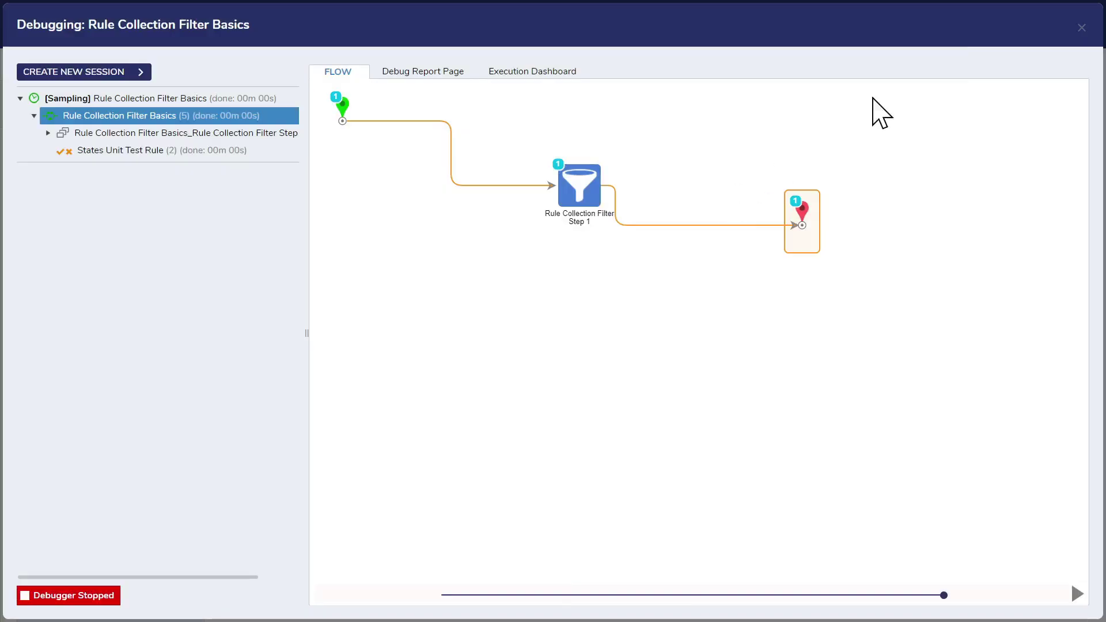
{"action": "left_click", "coordinate": [1082, 28]}
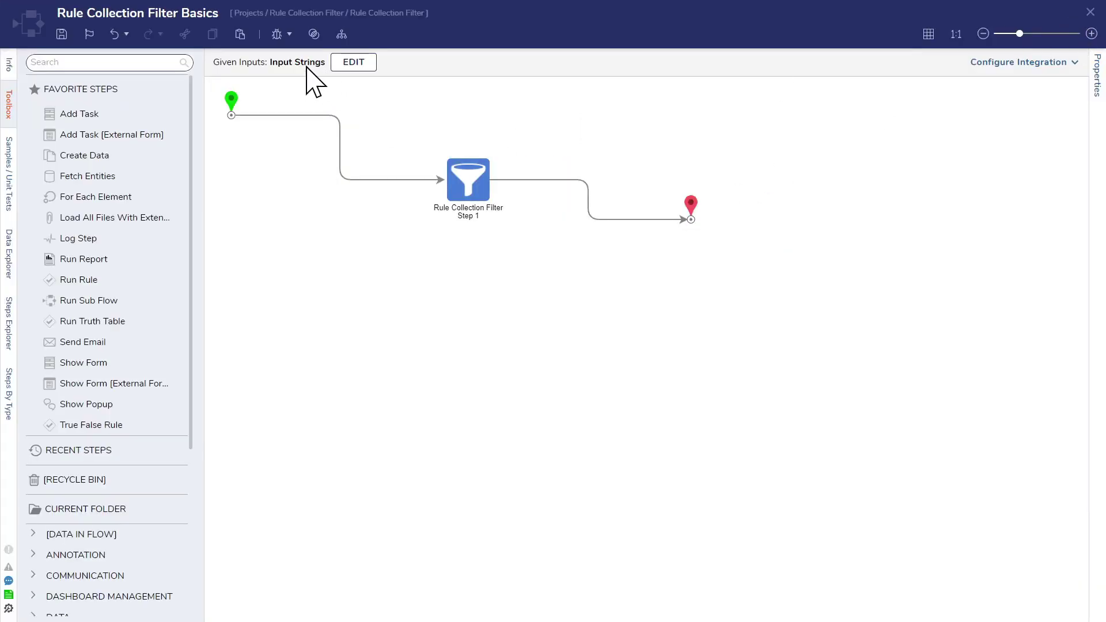
{"action": "left_click", "coordinate": [468, 181]}
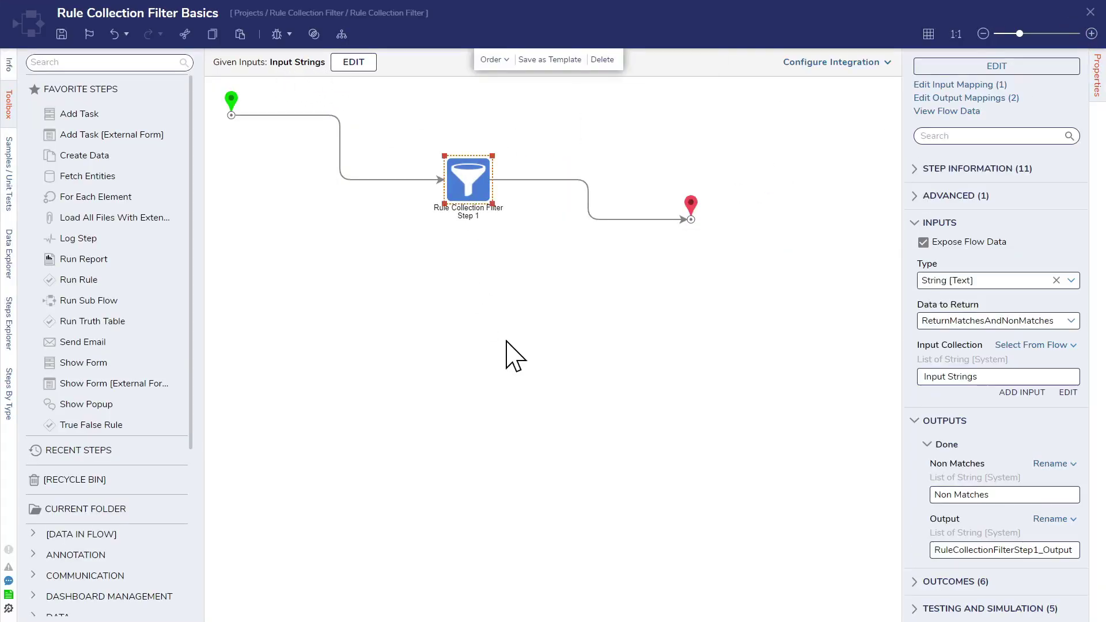
Check the Fetch Entities step's type in the Rule Collection Filter Extended flow, and move the employee table image slightly down
{"action": "mouse_move", "coordinate": [339, 169]}
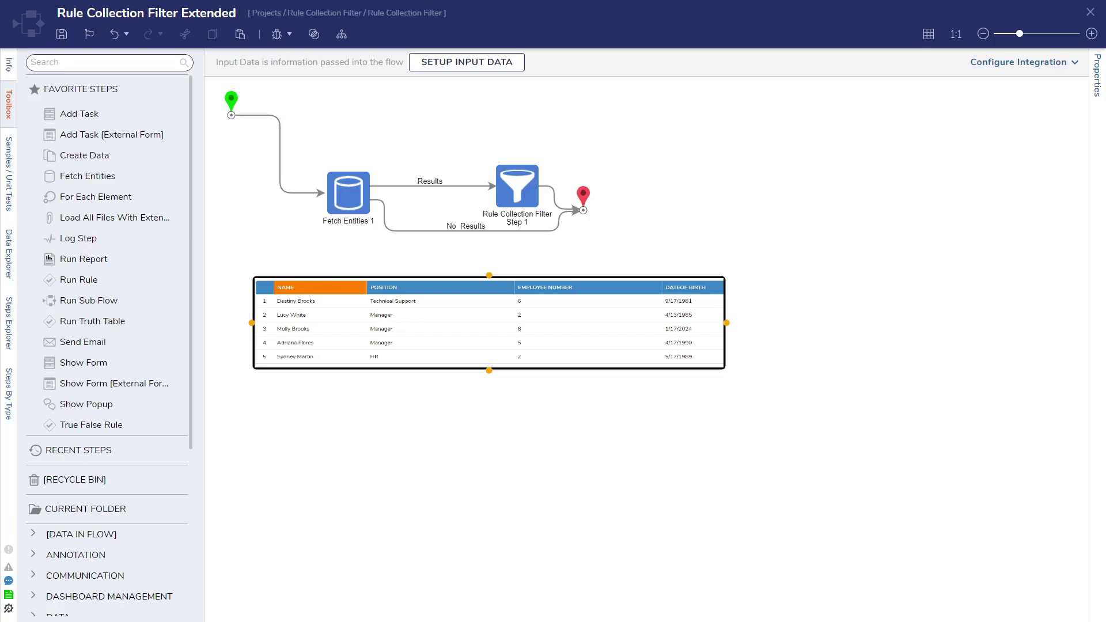
{"action": "left_click", "coordinate": [367, 208]}
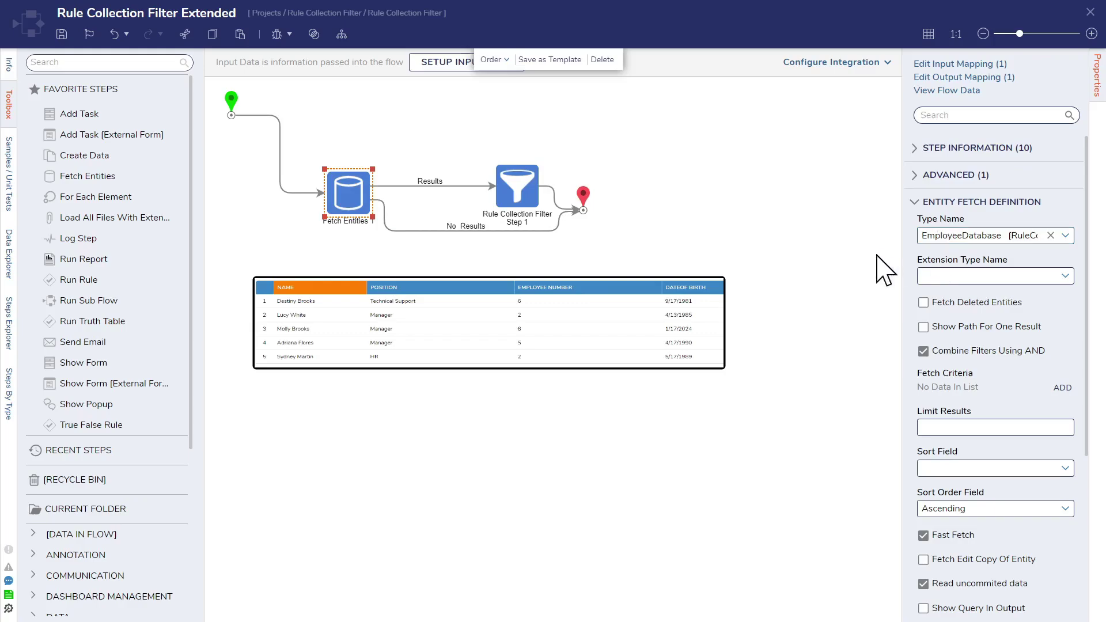
{"action": "left_click_drag", "start_coordinate": [902, 272], "coordinate": [741, 291]}
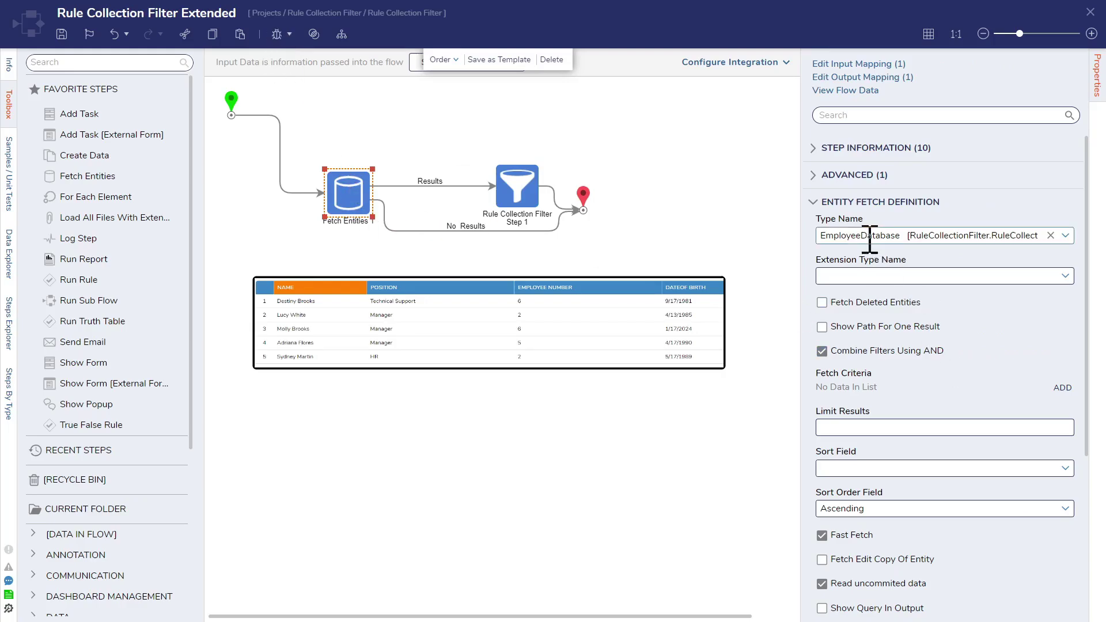
{"action": "left_click_drag", "start_coordinate": [484, 363], "coordinate": [486, 377]}
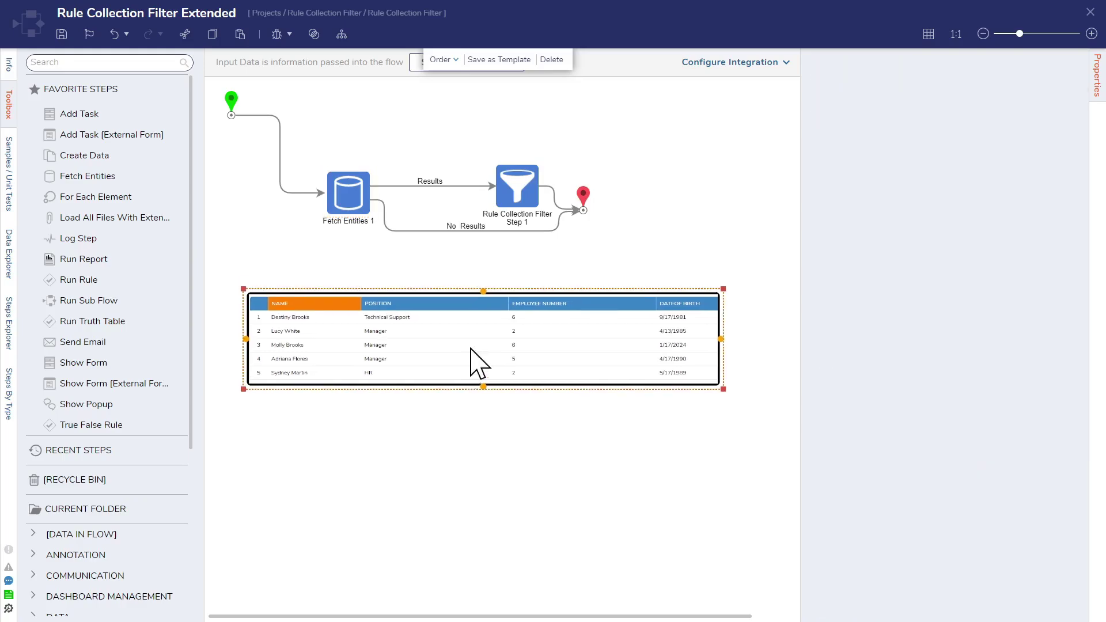
{"action": "left_click", "coordinate": [487, 437]}
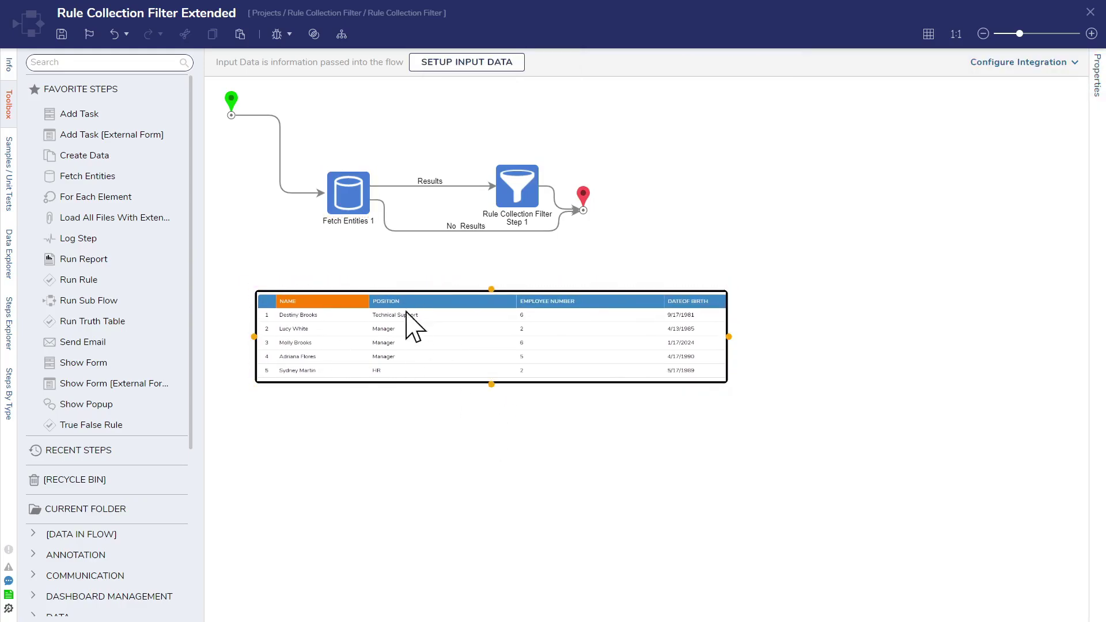
Compare the filter step's Type and Input Collection settings with the Fetch Entities step's Entity Results output
{"action": "left_click", "coordinate": [526, 198]}
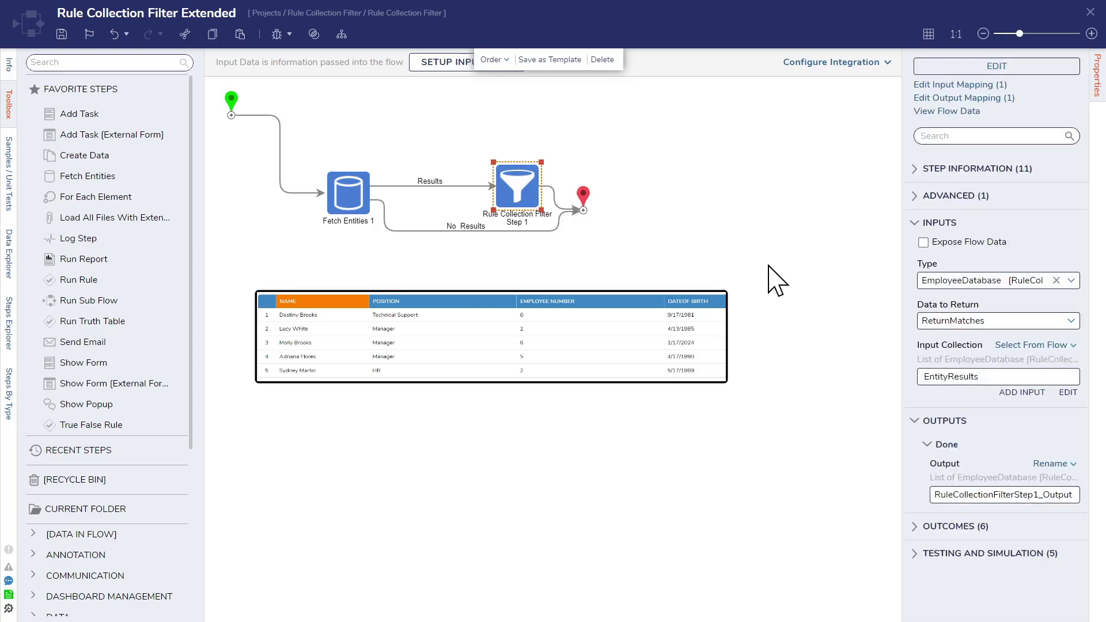
{"action": "left_click", "coordinate": [1071, 280]}
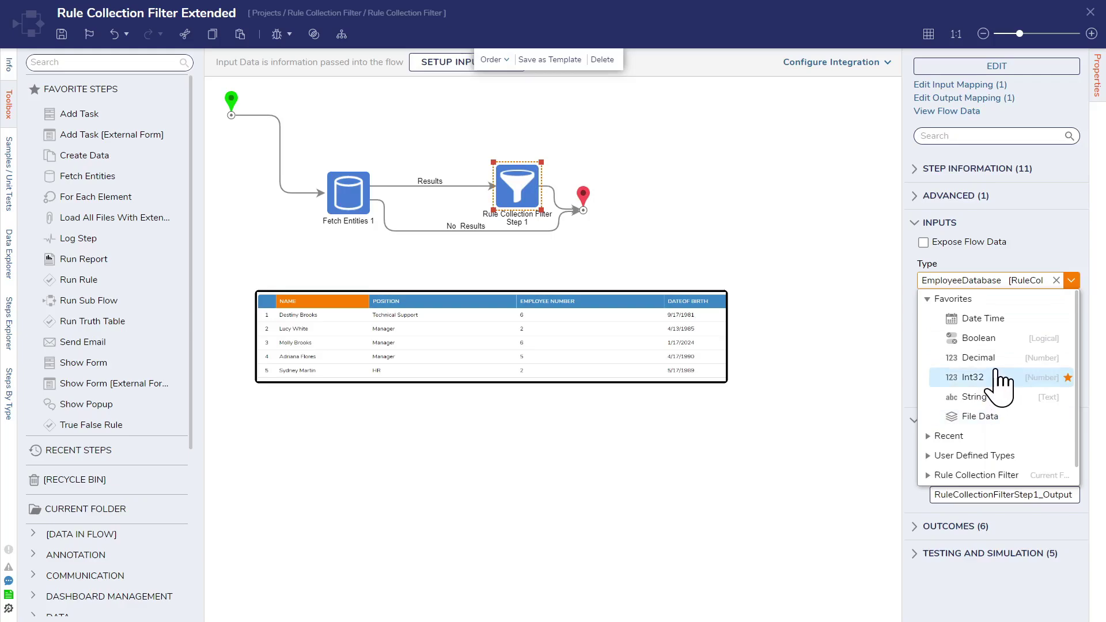
{"action": "left_click", "coordinate": [832, 314]}
{"action": "left_click", "coordinate": [535, 196]}
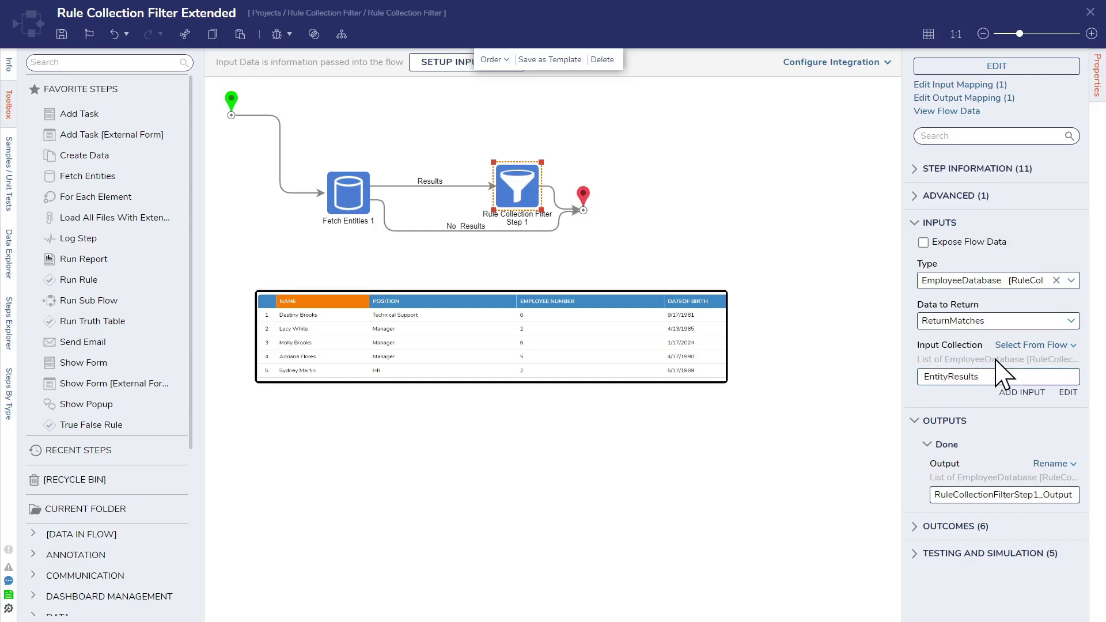
{"action": "left_click", "coordinate": [344, 202]}
{"action": "scroll", "coordinate": [1029, 475], "scroll_direction": "down", "scroll_amount": 5}
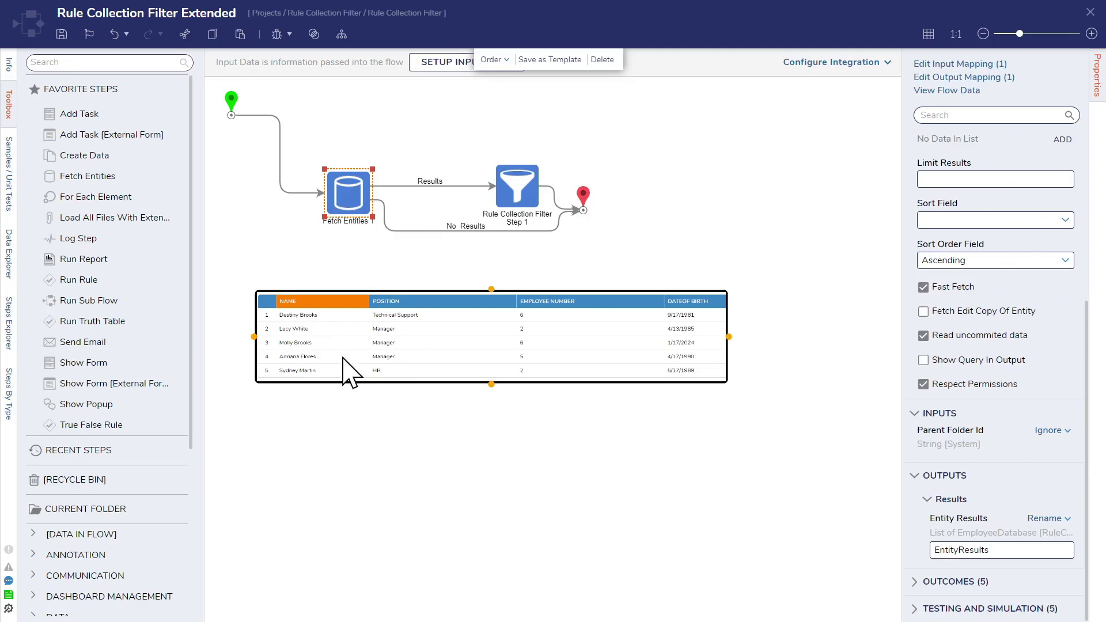
{"action": "left_click", "coordinate": [517, 199]}
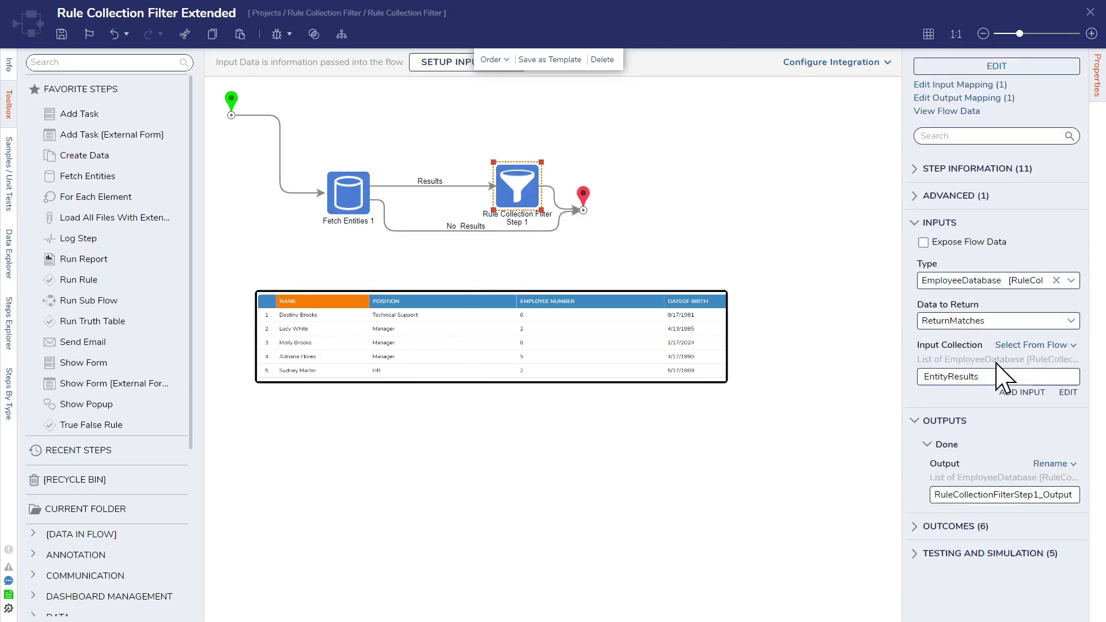
Review the conditions in the filter step's rule against the employee table, and return to the filter step's properties
{"action": "left_click", "coordinate": [1004, 69]}
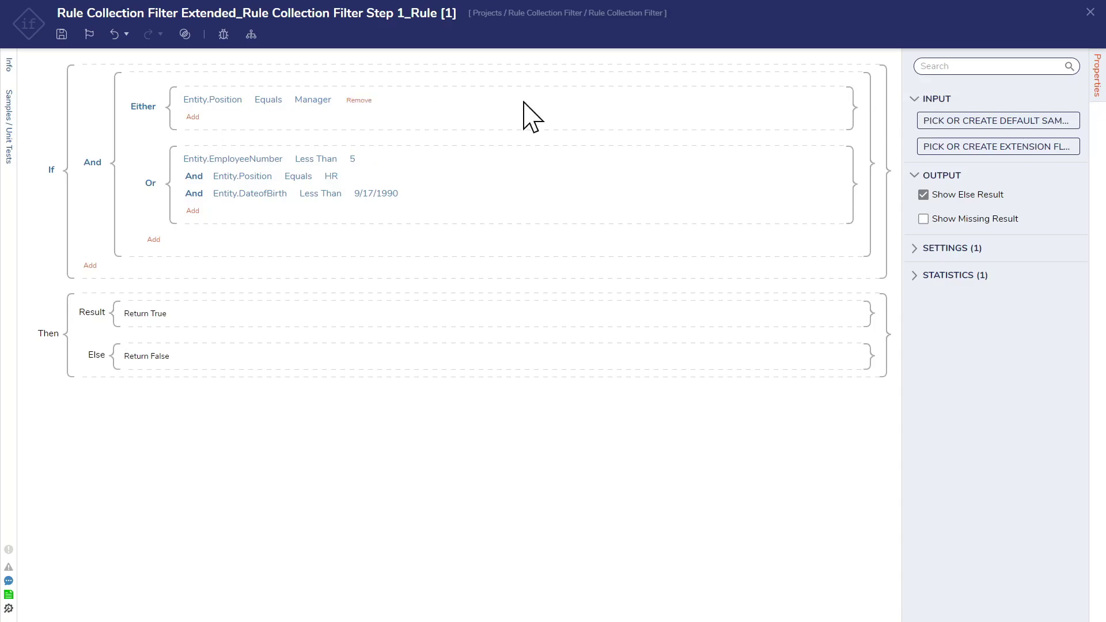
{"action": "left_click", "coordinate": [1090, 13]}
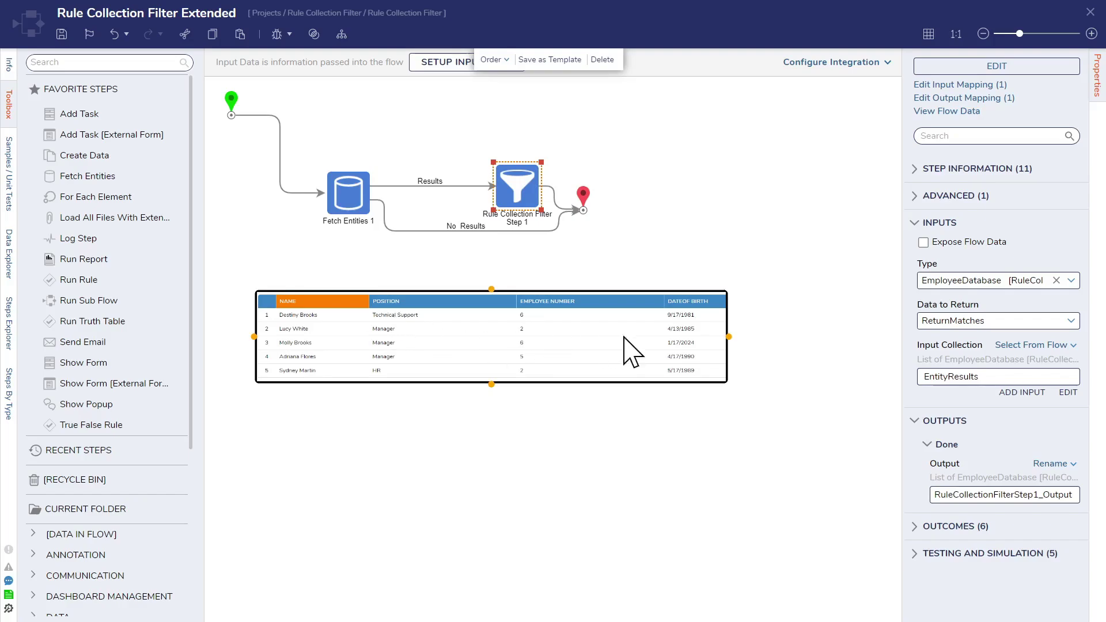
{"action": "left_click", "coordinate": [997, 66]}
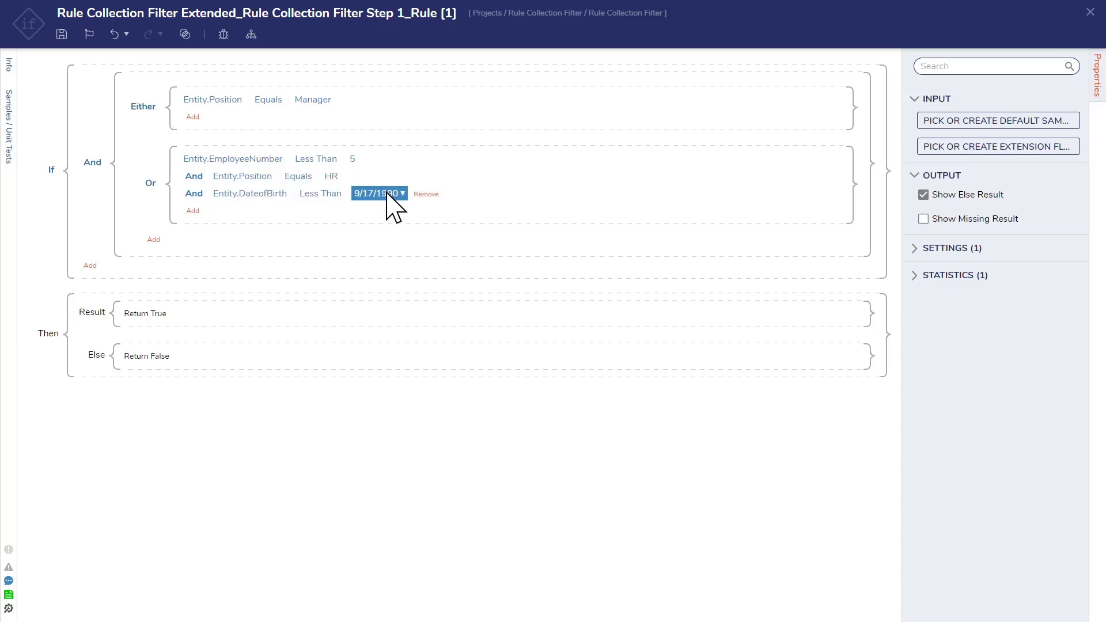
{"action": "left_click", "coordinate": [1090, 12]}
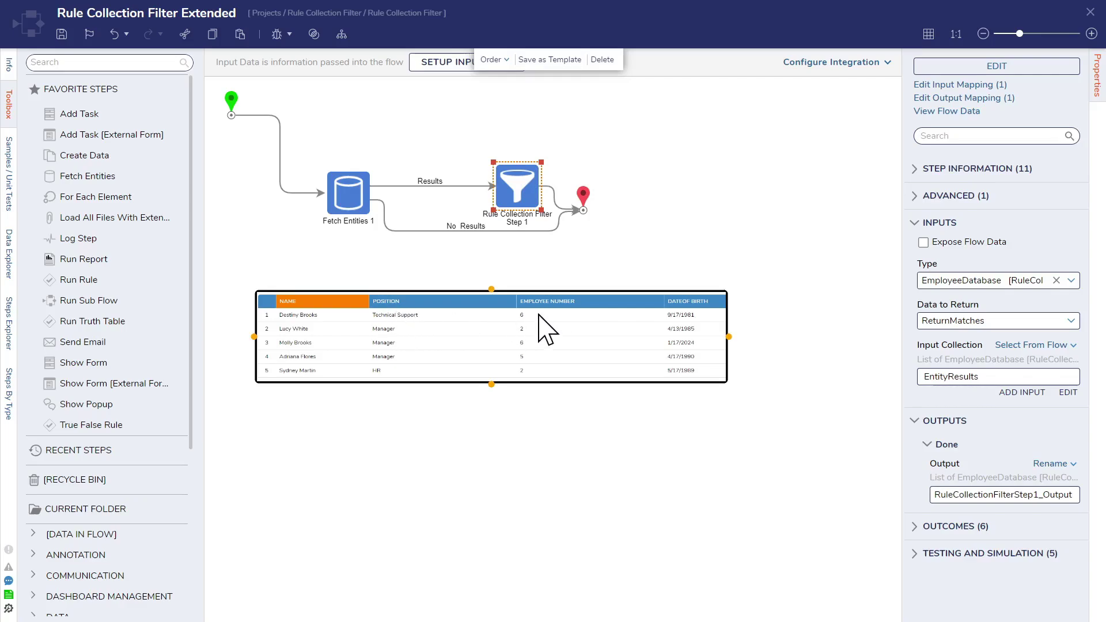
{"action": "left_click", "coordinate": [541, 417]}
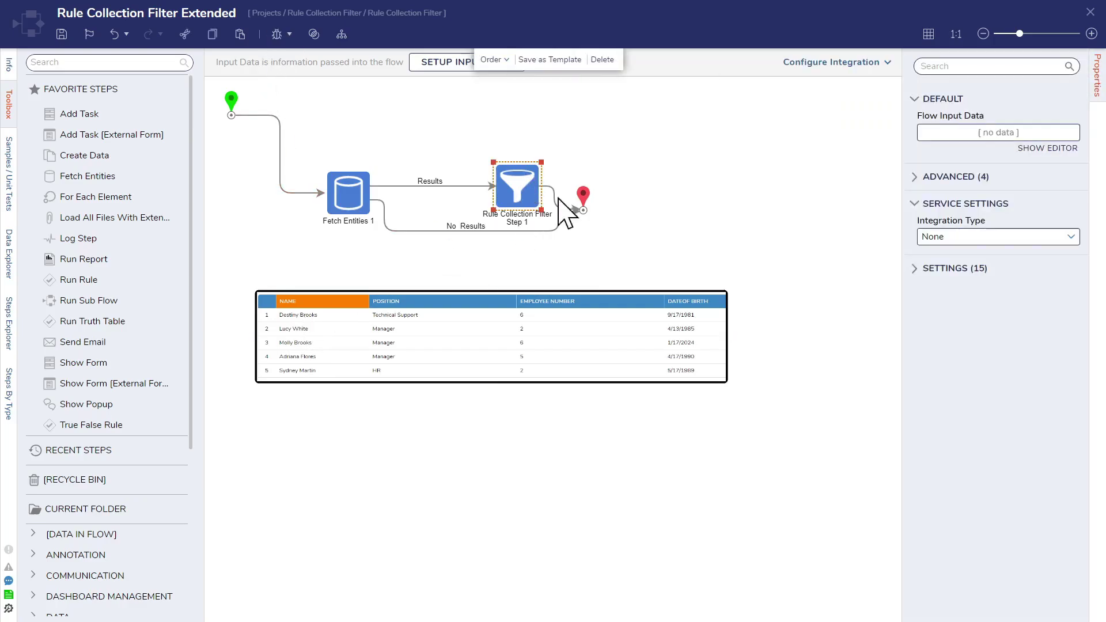
{"action": "left_click", "coordinate": [519, 188]}
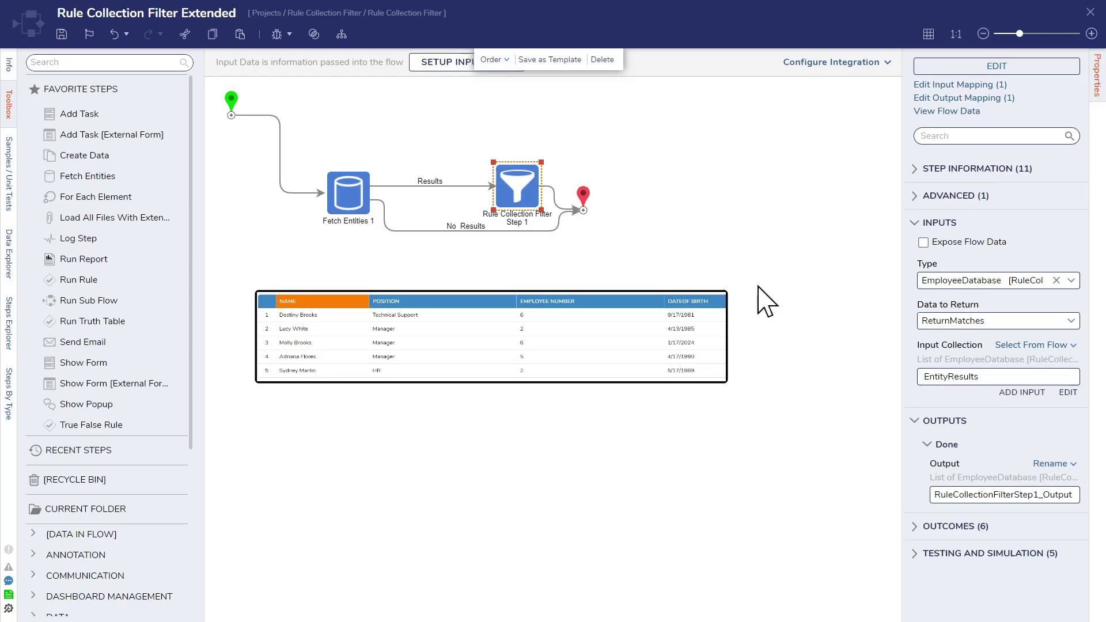
Debug the Rule Collection Filter Extended flow and examine the output data of the Fetch Entities step
{"action": "left_click", "coordinate": [277, 34]}
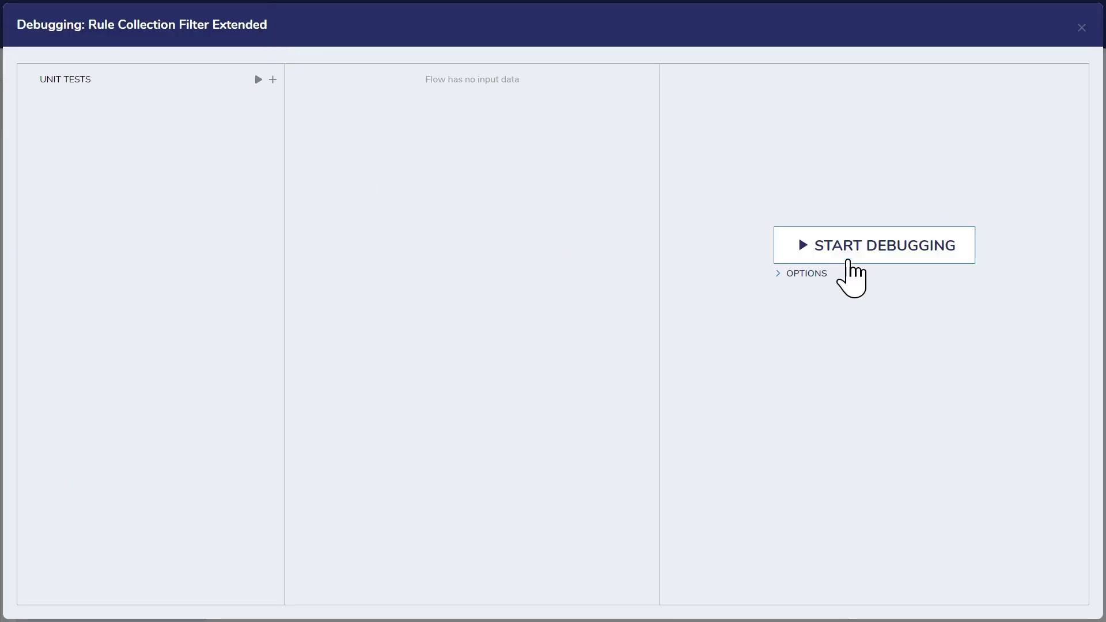
{"action": "left_click", "coordinate": [862, 269]}
{"action": "left_click", "coordinate": [460, 213]}
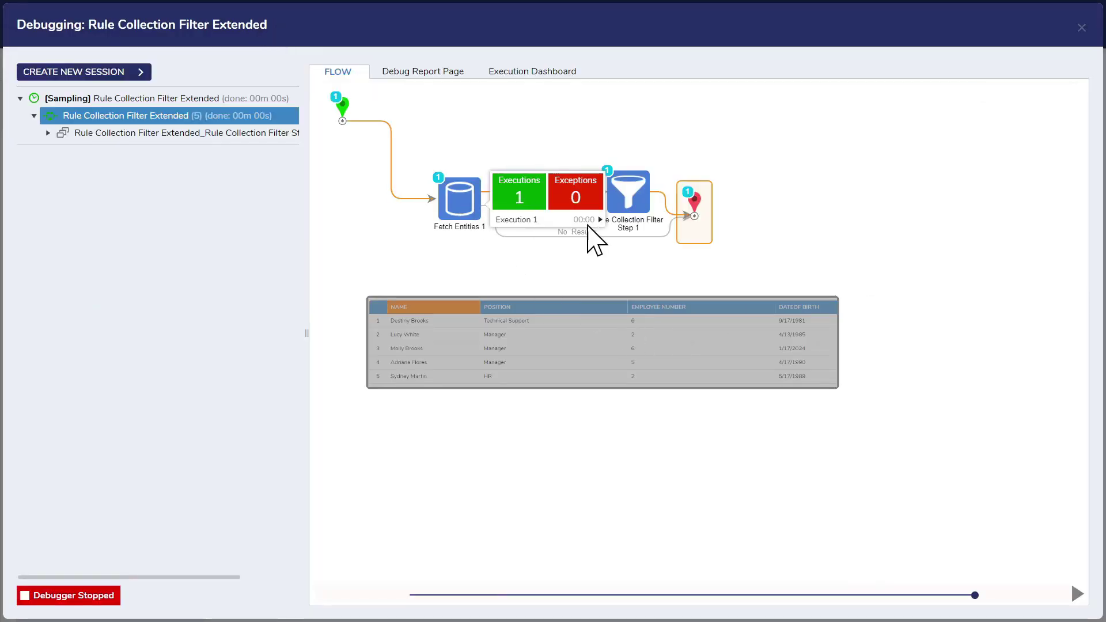
{"action": "left_click", "coordinate": [593, 221]}
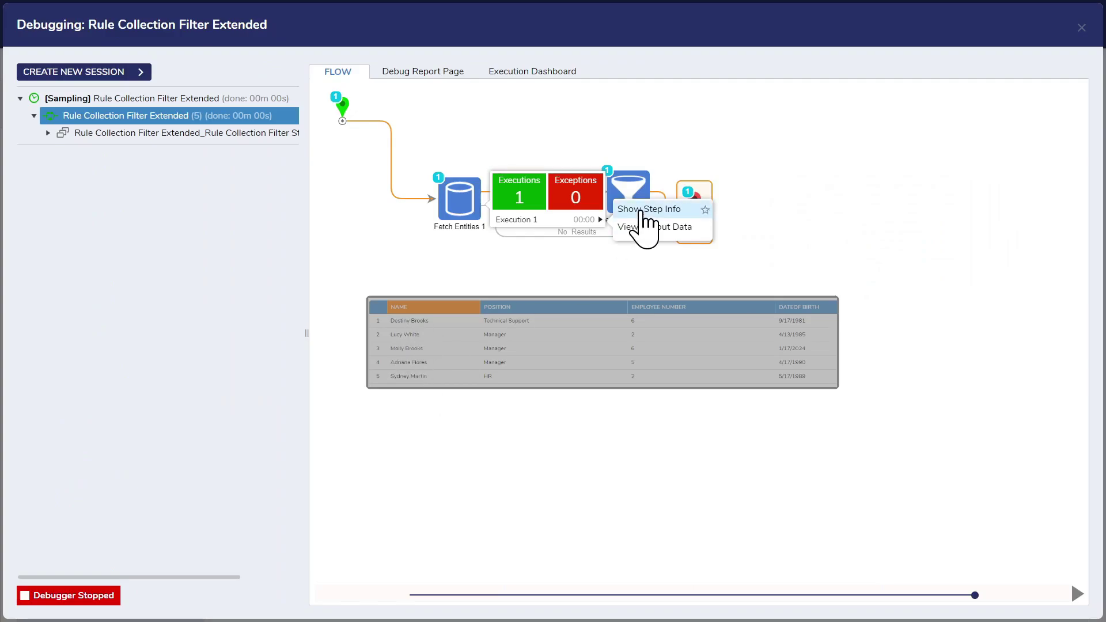
{"action": "left_click", "coordinate": [642, 228]}
{"action": "scroll", "coordinate": [541, 311], "scroll_direction": "down", "scroll_amount": 2}
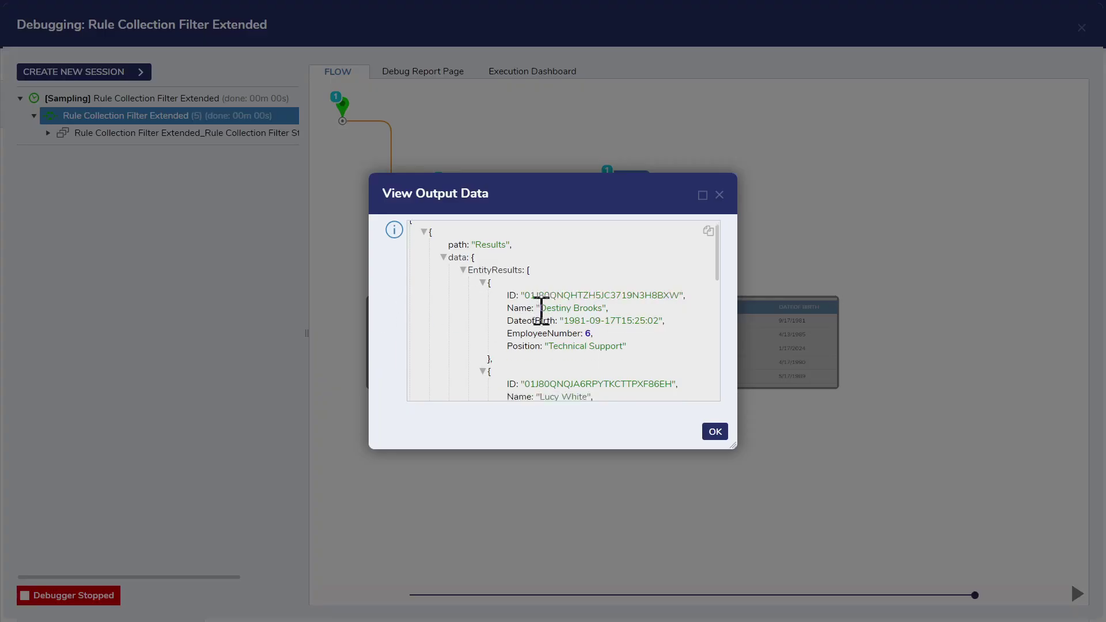
{"action": "scroll", "coordinate": [637, 335], "scroll_direction": "down", "scroll_amount": 8}
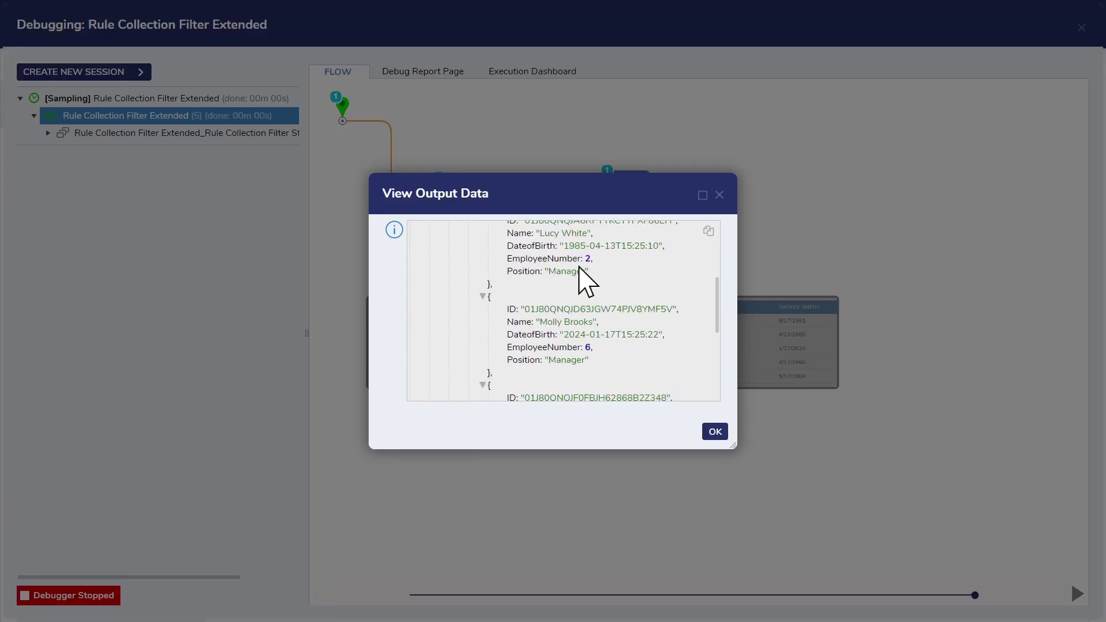
{"action": "left_click", "coordinate": [719, 195]}
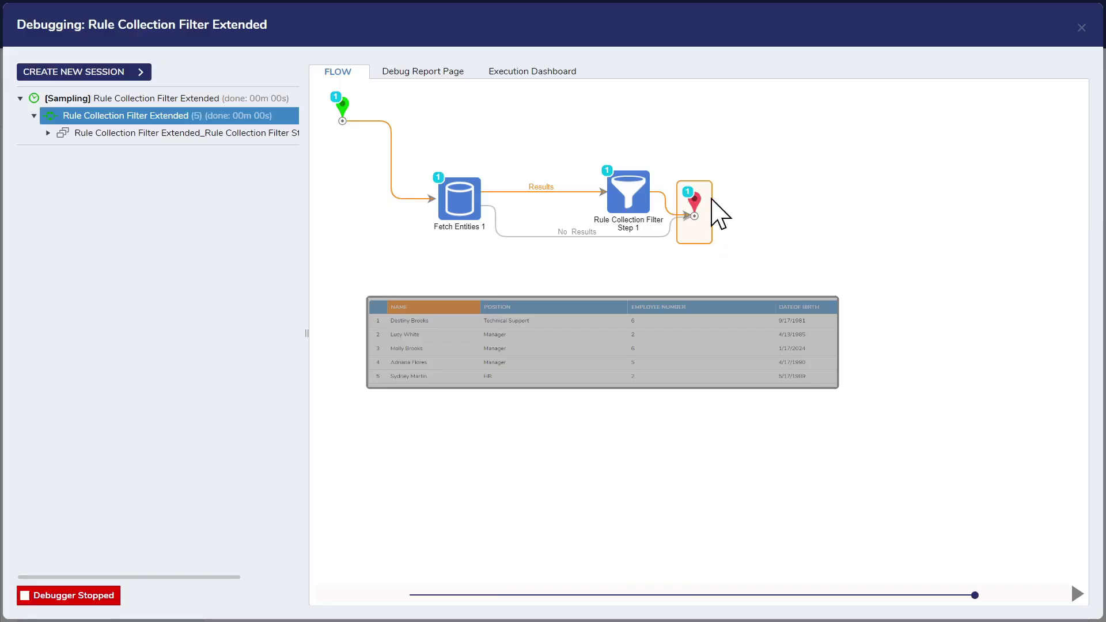
Compare the filter step's input employee records with its Output records in the input/output data, and close the data view
{"action": "mouse_move", "coordinate": [731, 224]}
{"action": "left_click", "coordinate": [769, 213]}
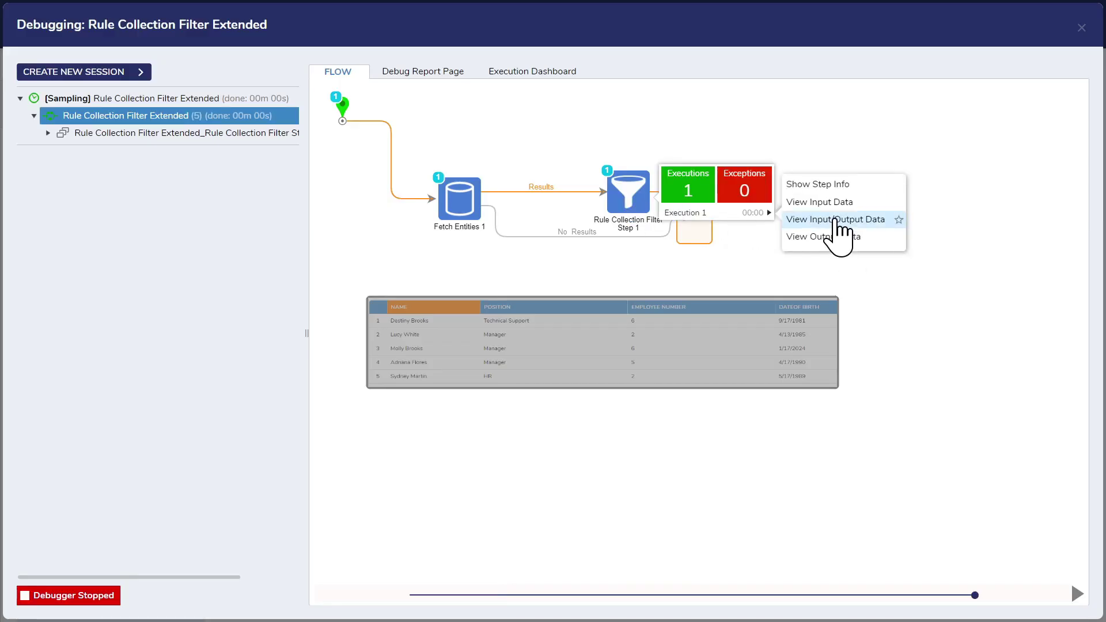
{"action": "left_click", "coordinate": [836, 218]}
{"action": "scroll", "coordinate": [605, 300], "scroll_direction": "down", "scroll_amount": 10}
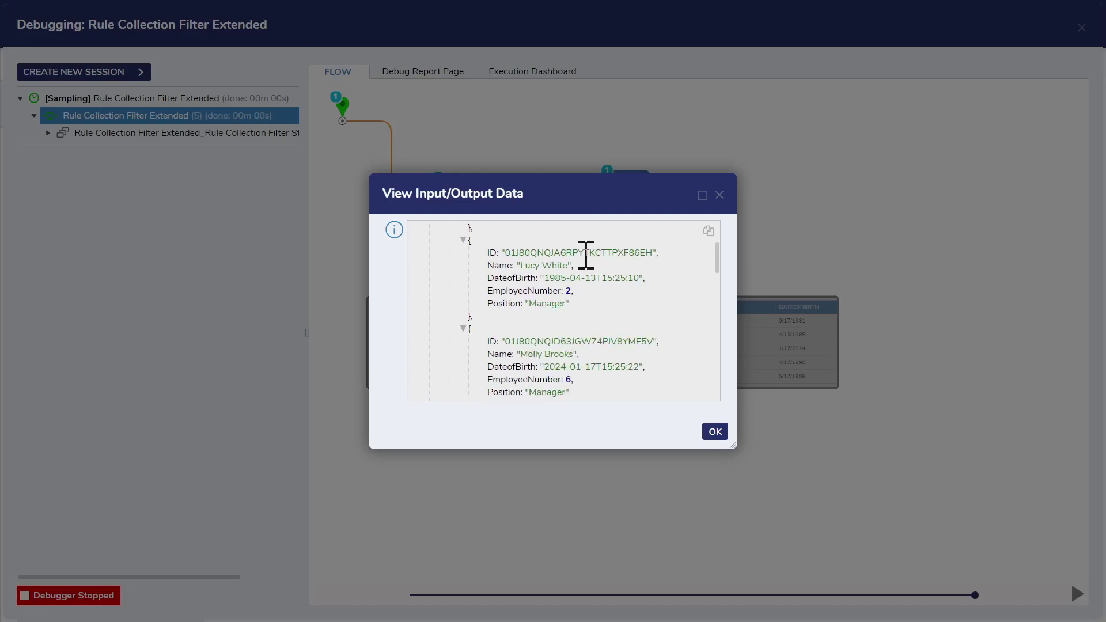
{"action": "scroll", "coordinate": [625, 283], "scroll_direction": "down", "scroll_amount": 10}
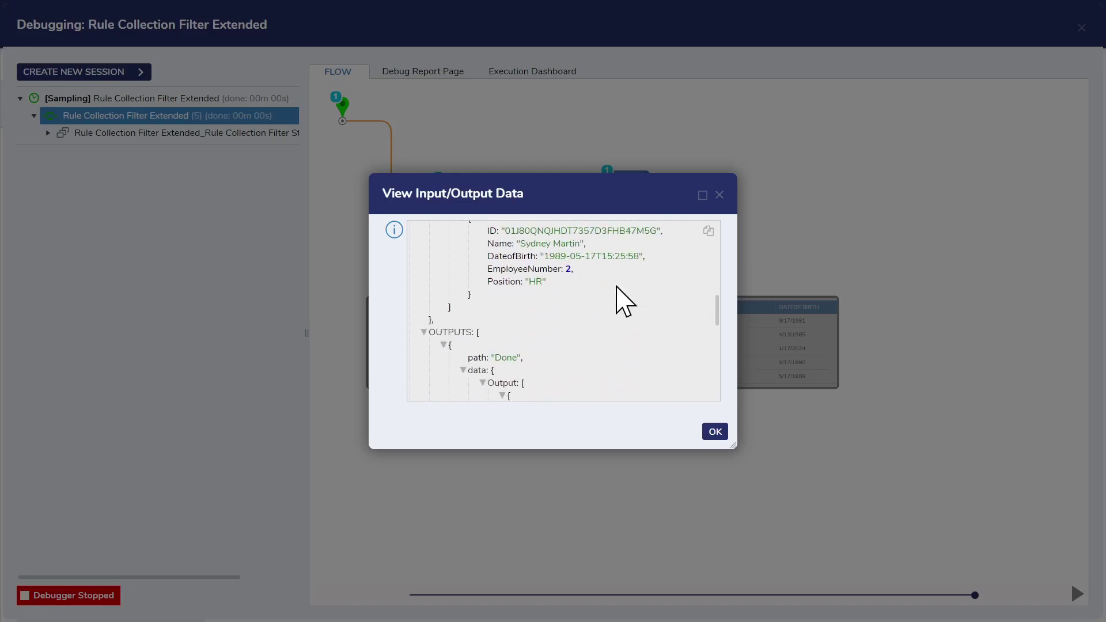
{"action": "scroll", "coordinate": [628, 316], "scroll_direction": "down", "scroll_amount": 2}
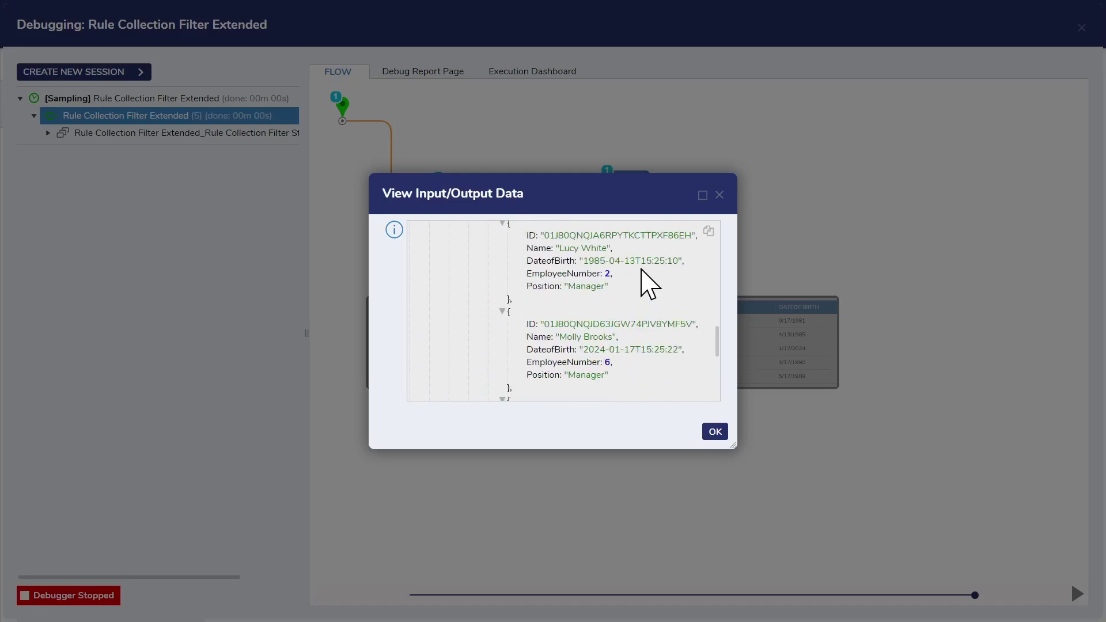
{"action": "scroll", "coordinate": [639, 291], "scroll_direction": "up", "scroll_amount": 2}
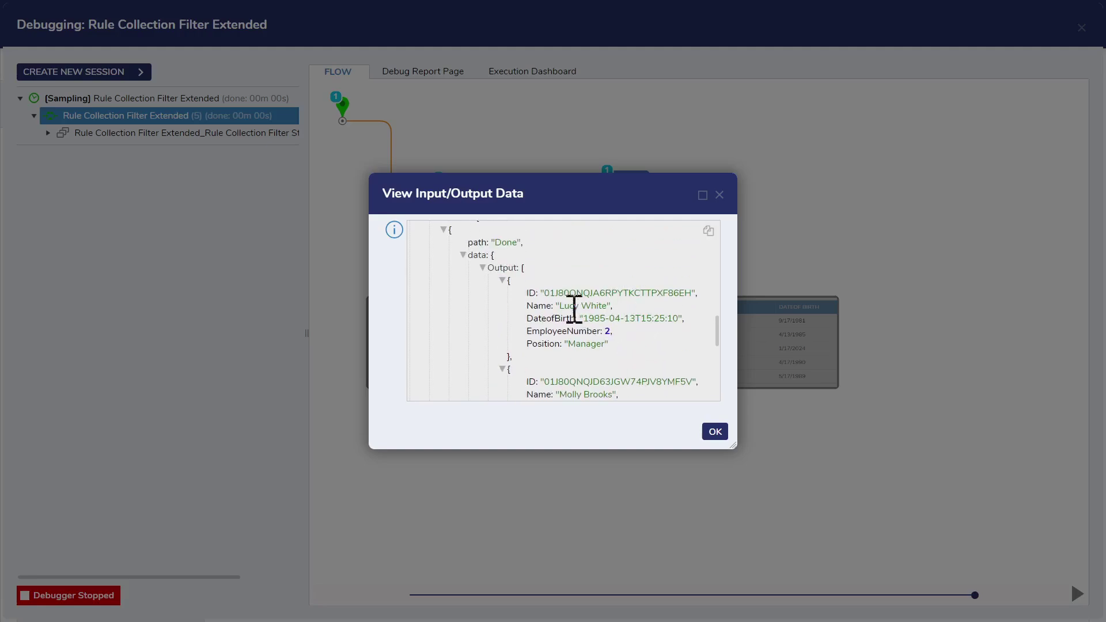
{"action": "scroll", "coordinate": [594, 345], "scroll_direction": "down", "scroll_amount": 4}
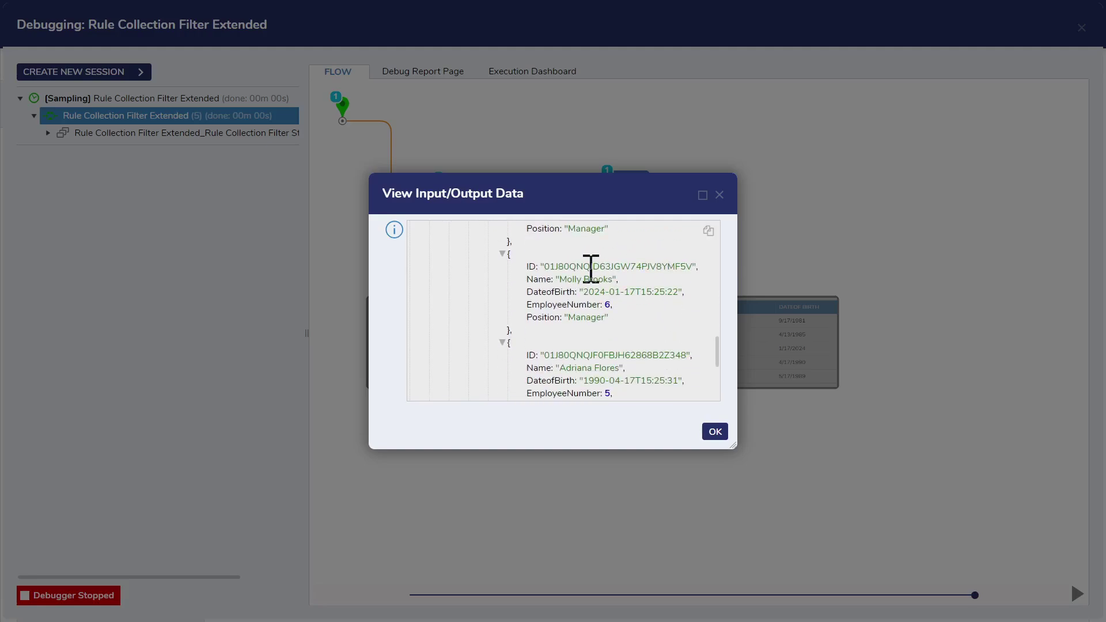
{"action": "scroll", "coordinate": [595, 324], "scroll_direction": "down", "scroll_amount": 2}
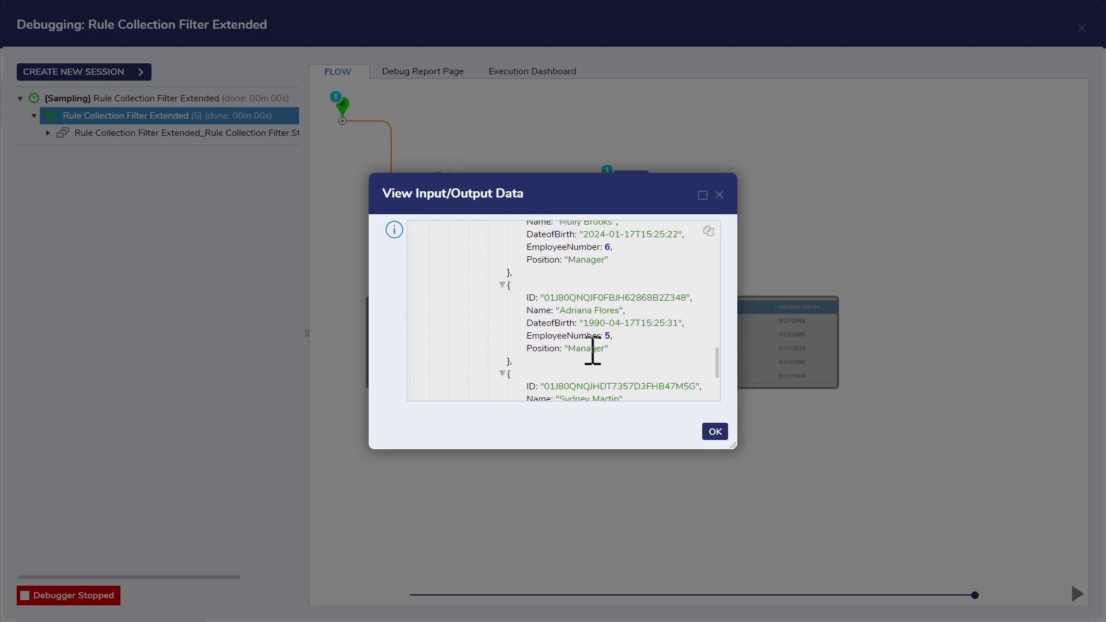
{"action": "scroll", "coordinate": [590, 352], "scroll_direction": "down", "scroll_amount": 4}
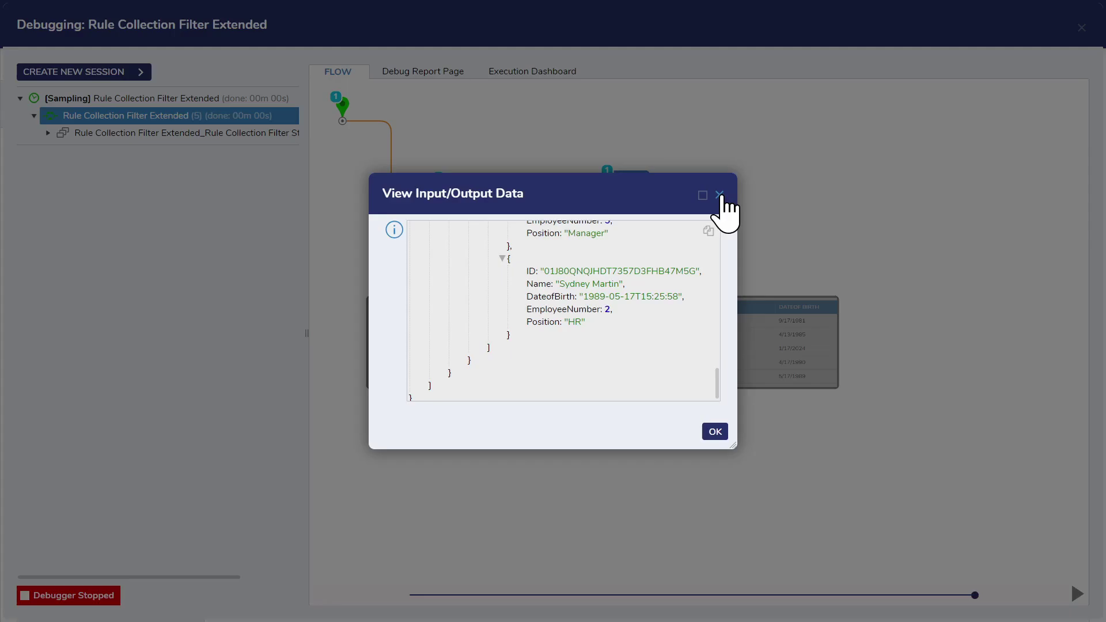
{"action": "left_click", "coordinate": [720, 194]}
Examine how the rule evaluated each of the five employee records in the debugging session, and close the debugger
{"action": "left_click", "coordinate": [48, 133]}
{"action": "left_click", "coordinate": [162, 222]}
{"action": "left_click", "coordinate": [157, 151]}
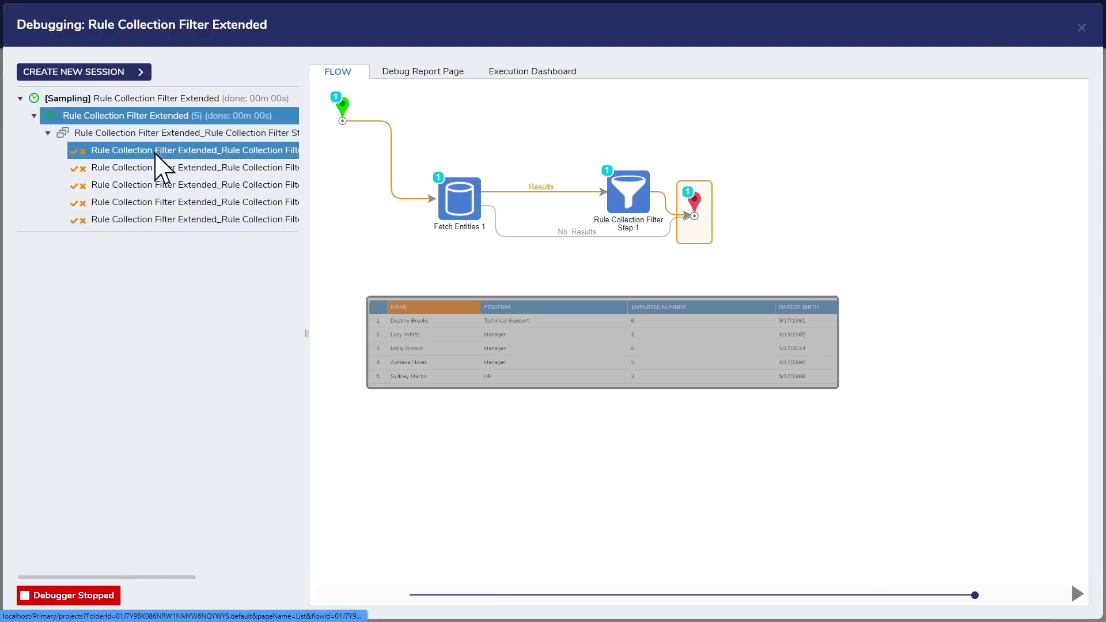
{"action": "left_click", "coordinate": [159, 169]}
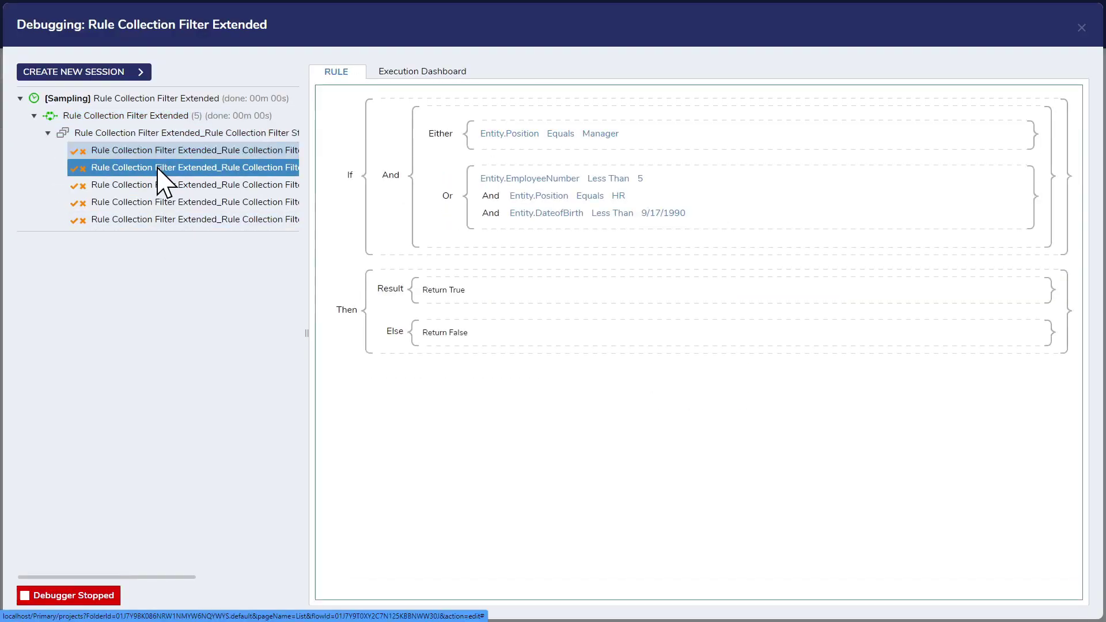
{"action": "left_click", "coordinate": [166, 185]}
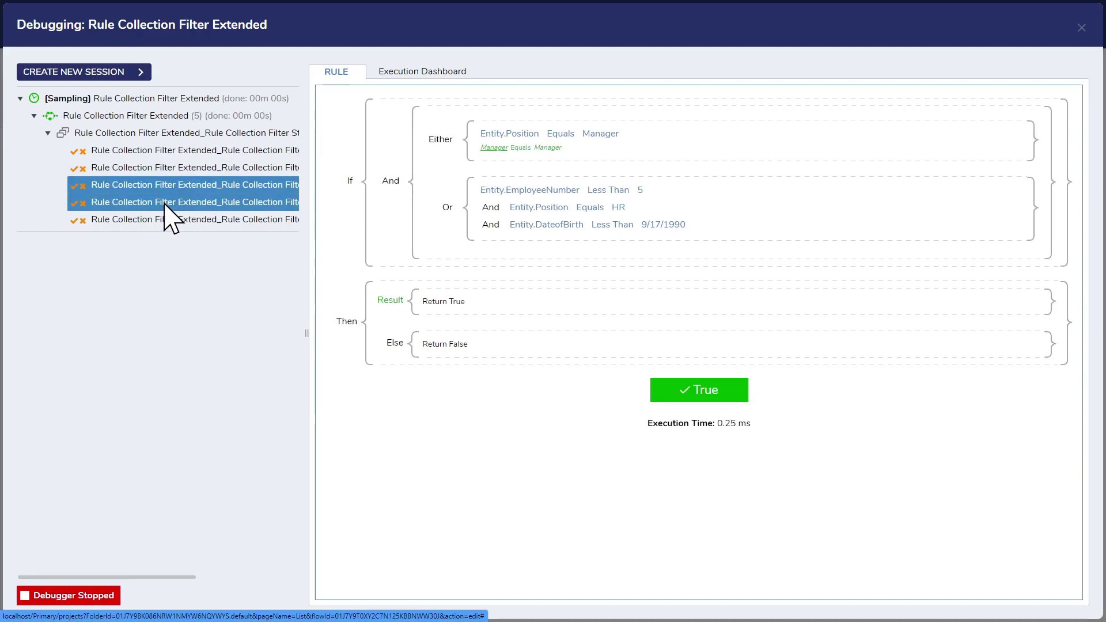
{"action": "left_click", "coordinate": [166, 204]}
{"action": "left_click", "coordinate": [167, 220]}
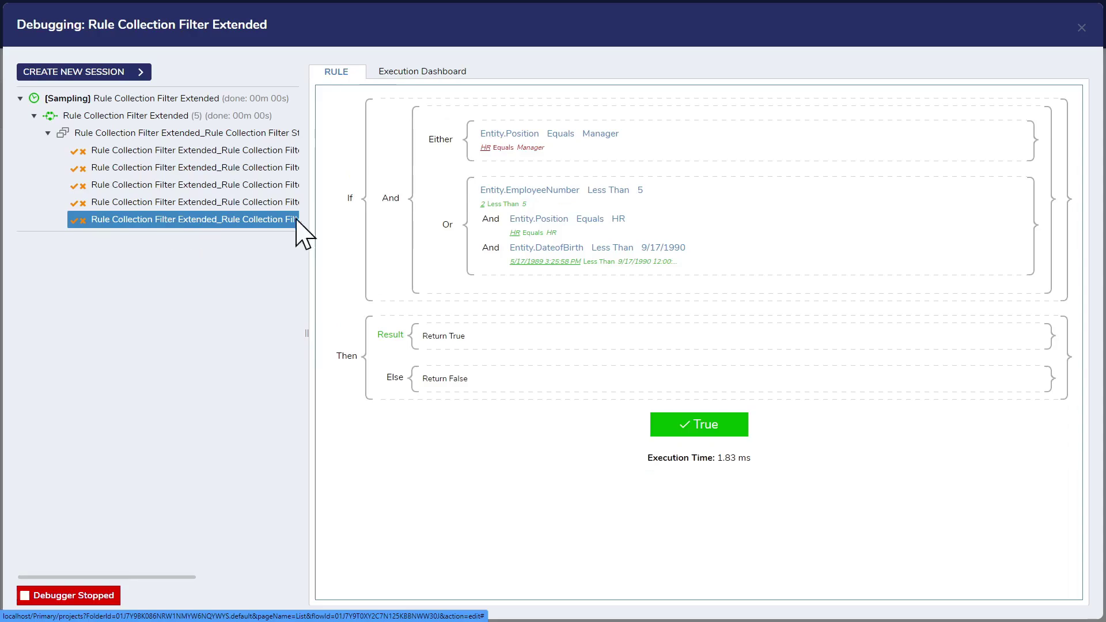
{"action": "left_click", "coordinate": [1082, 28]}
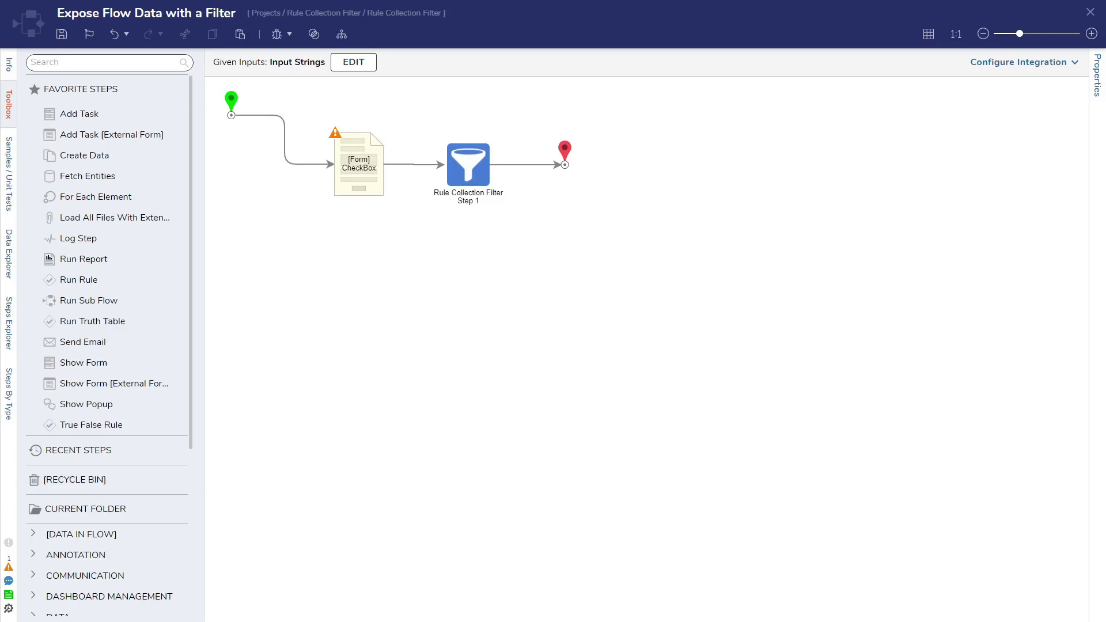
Review the rule conditions in the Rule Collection Filter step, and the CheckBox form step's inputs and outputs
{"action": "left_click", "coordinate": [475, 185]}
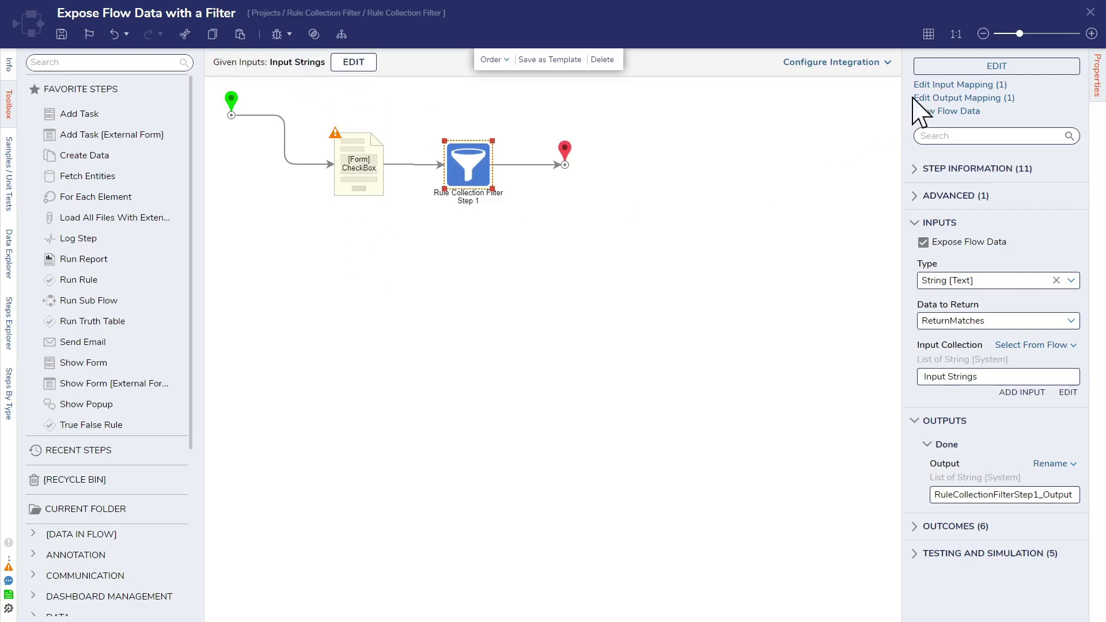
{"action": "left_click", "coordinate": [996, 66]}
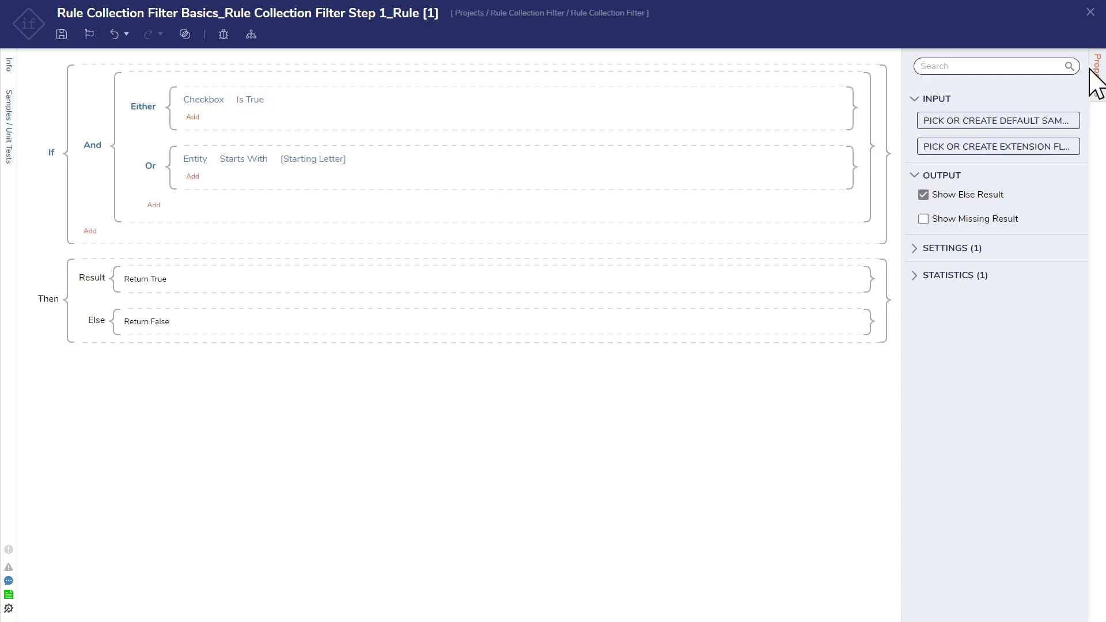
{"action": "left_click", "coordinate": [1090, 12]}
{"action": "left_click", "coordinate": [364, 177]}
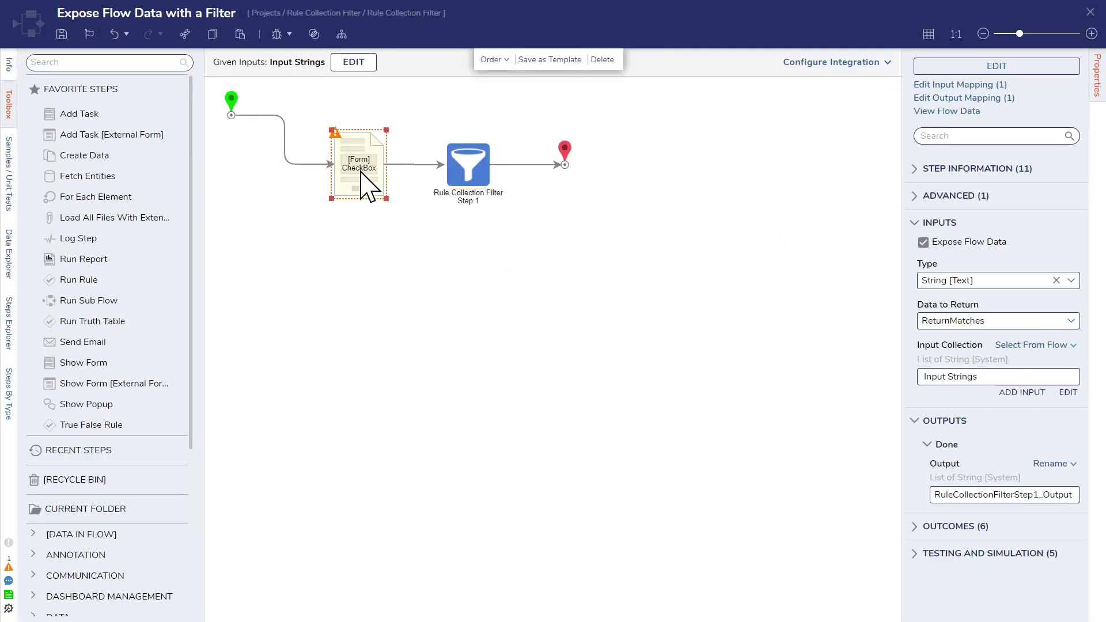
{"action": "scroll", "coordinate": [1014, 518], "scroll_direction": "down", "scroll_amount": 2}
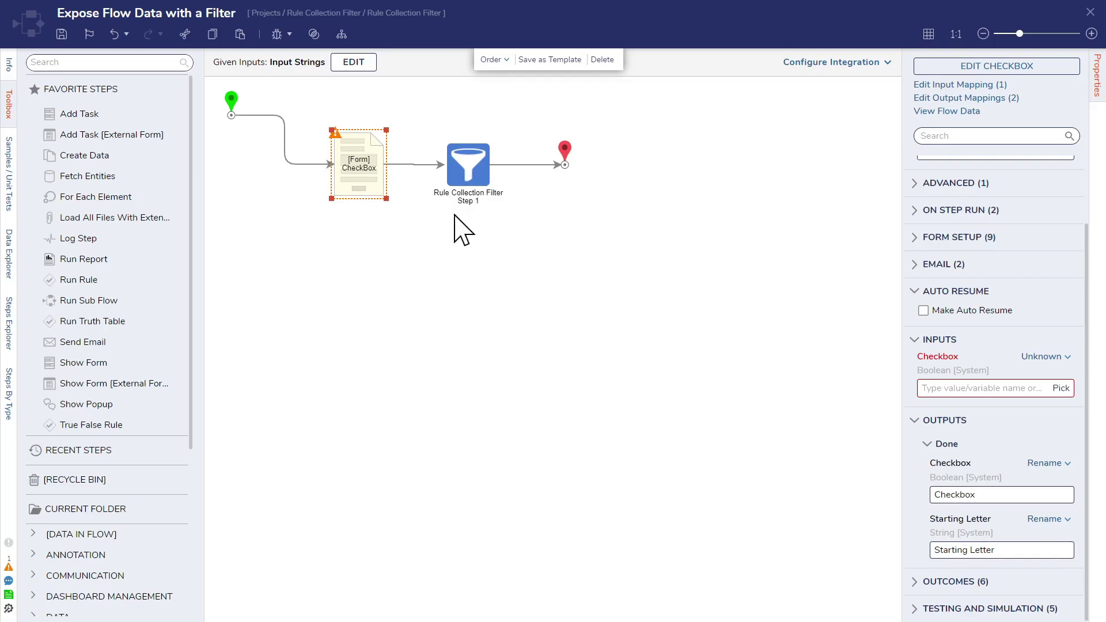
Open the flow's debugger and compare the test data of the Countries, States and Vehicles unit tests
{"action": "left_click", "coordinate": [276, 34]}
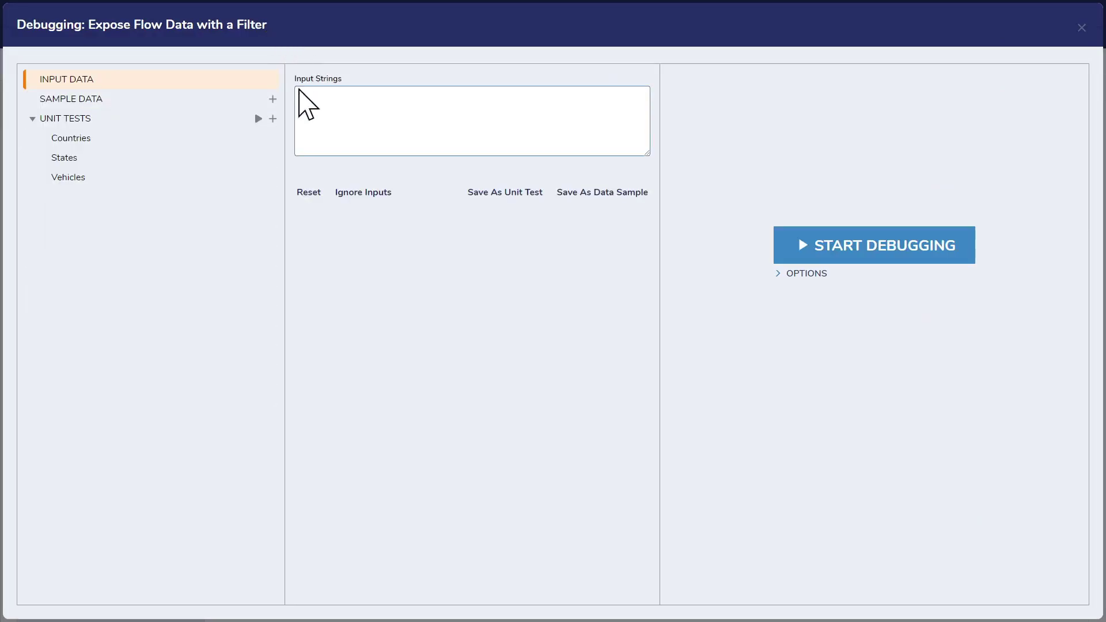
{"action": "left_click", "coordinate": [111, 140]}
{"action": "left_click", "coordinate": [118, 163]}
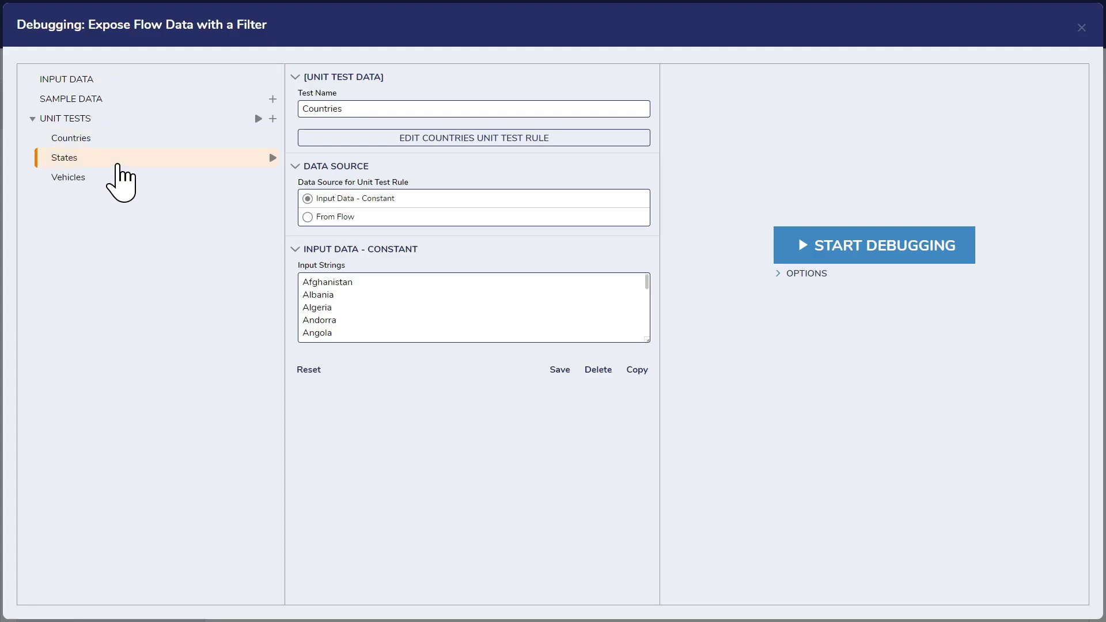
{"action": "left_click", "coordinate": [112, 179]}
{"action": "left_click", "coordinate": [112, 160]}
{"action": "left_click", "coordinate": [114, 140]}
{"action": "left_click", "coordinate": [111, 159]}
{"action": "left_click", "coordinate": [134, 177]}
{"action": "left_click", "coordinate": [137, 139]}
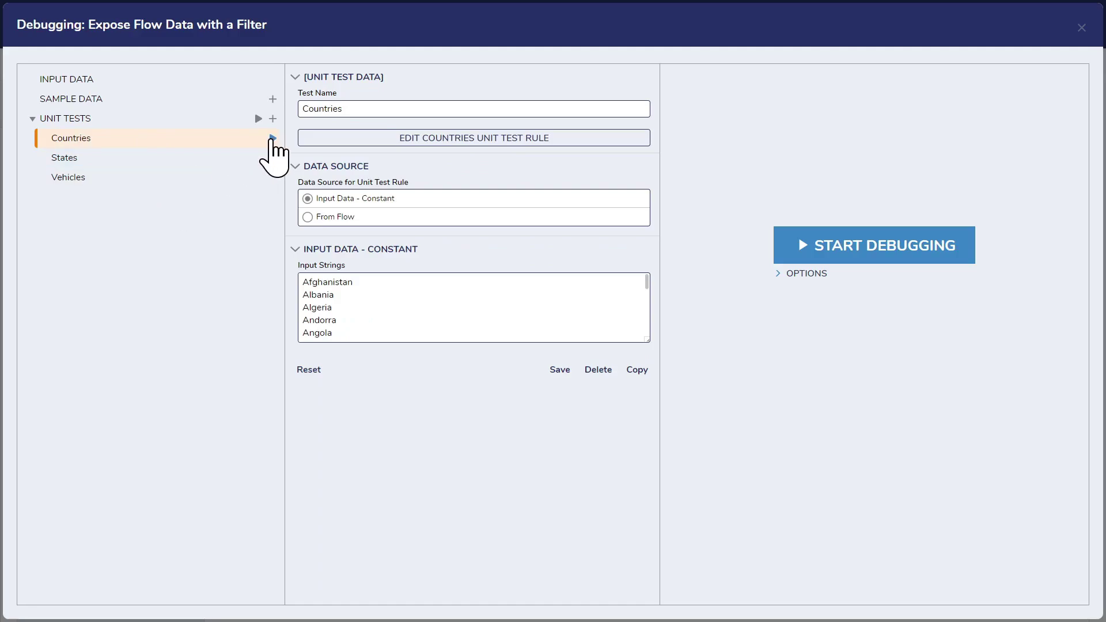
Run the Countries unit test and submit the Filter Form with Output All Data enabled
{"action": "left_click", "coordinate": [272, 138]}
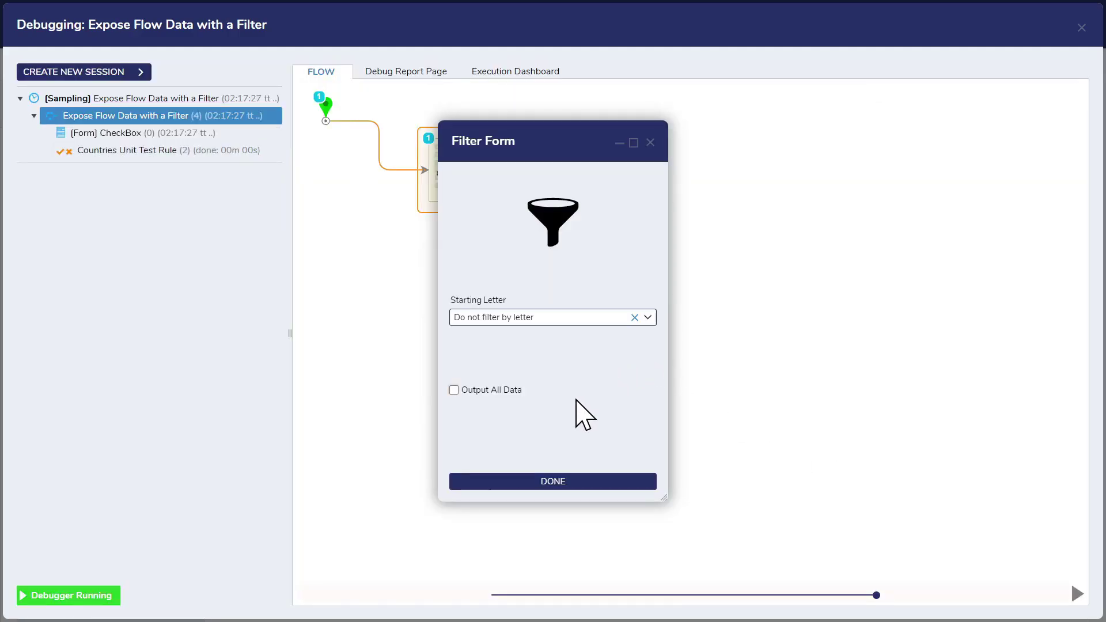
{"action": "left_click", "coordinate": [454, 390]}
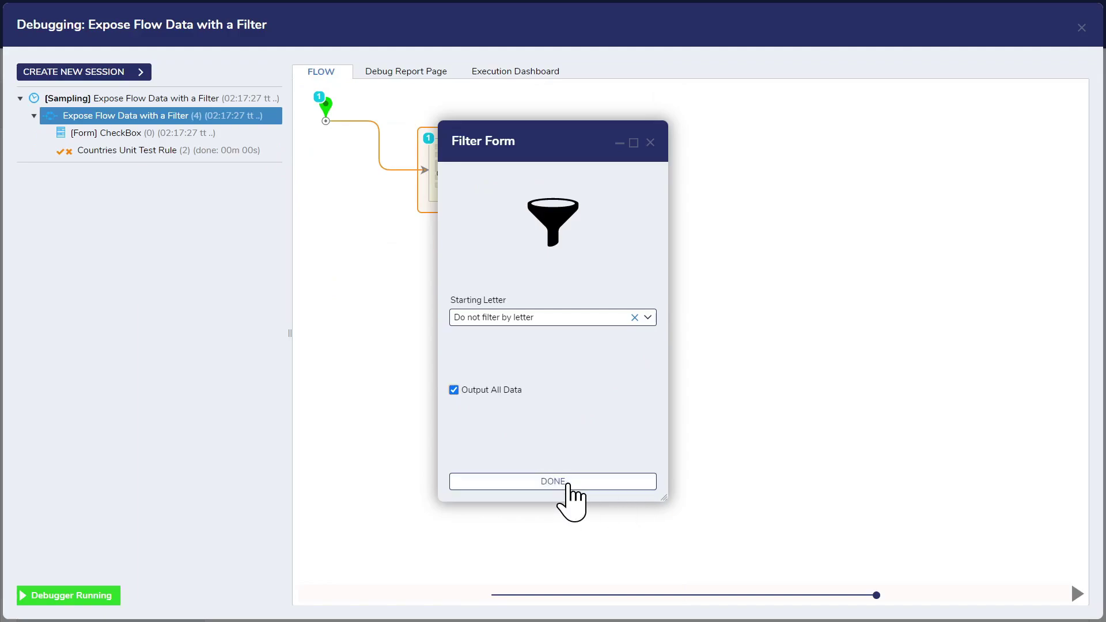
{"action": "left_click", "coordinate": [569, 483]}
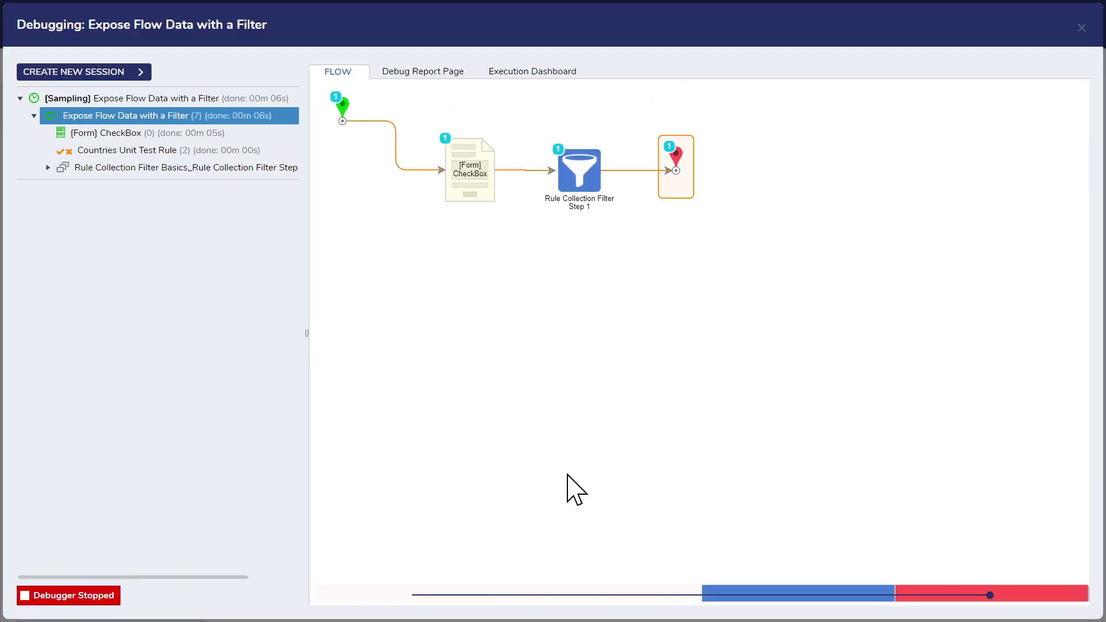
Examine how the filter rule evaluated the Checkbox condition for individual country records, and close the debugger
{"action": "left_click", "coordinate": [48, 168]}
{"action": "left_click", "coordinate": [134, 186]}
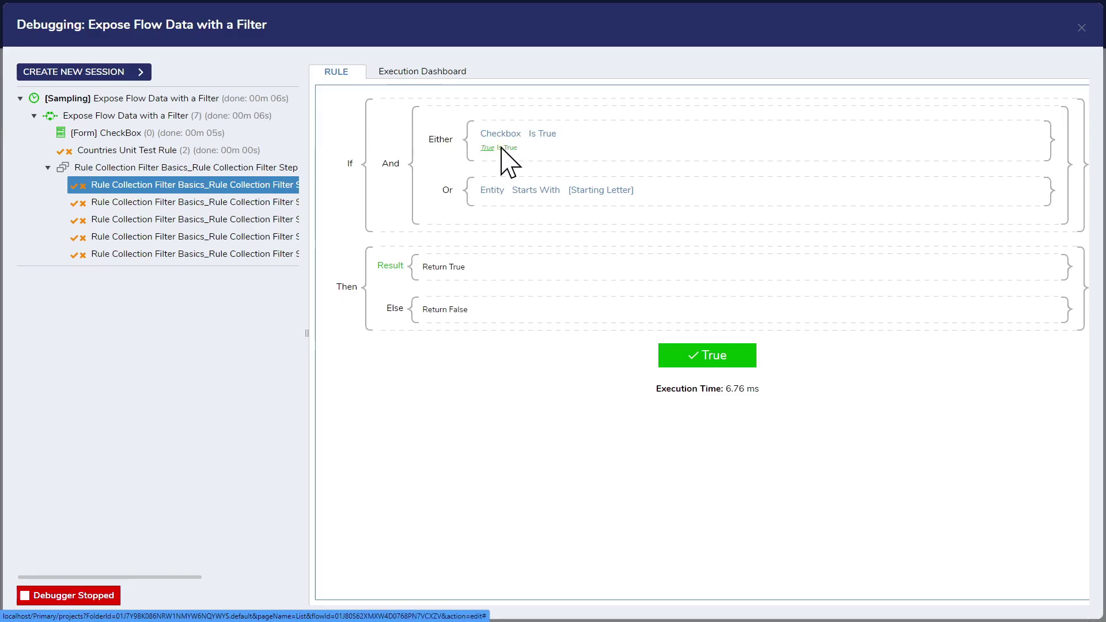
{"action": "left_click", "coordinate": [214, 219]}
{"action": "left_click", "coordinate": [207, 236]}
{"action": "left_click", "coordinate": [184, 254]}
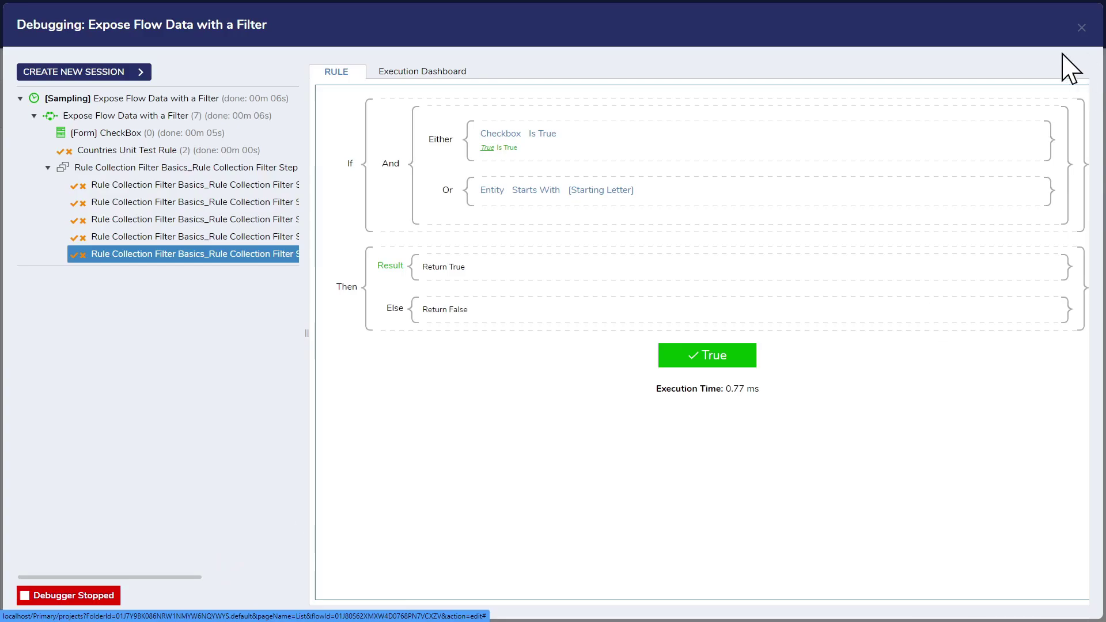
{"action": "left_click", "coordinate": [1081, 27]}
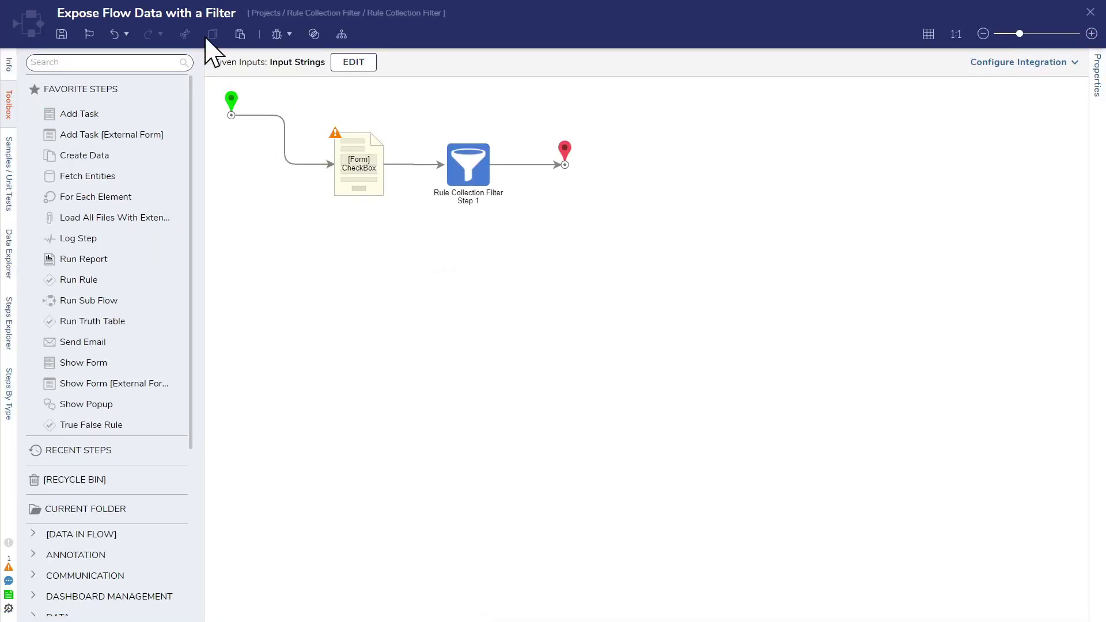
Run the Countries unit test again and submit the Filter Form with Starting Letter set to a
{"action": "left_click", "coordinate": [277, 34]}
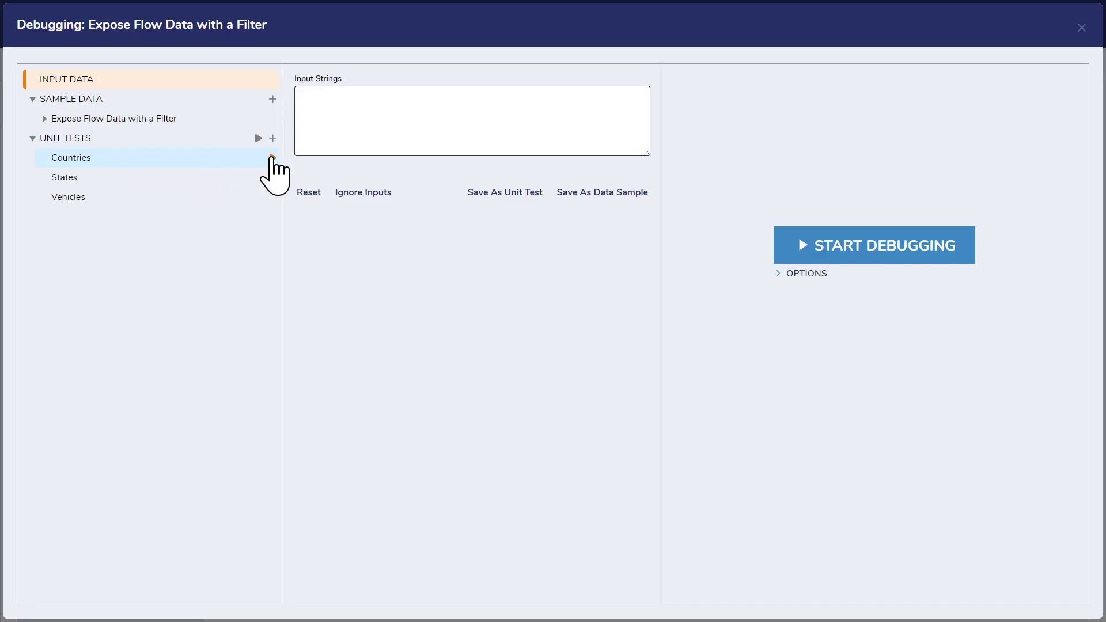
{"action": "left_click", "coordinate": [273, 157]}
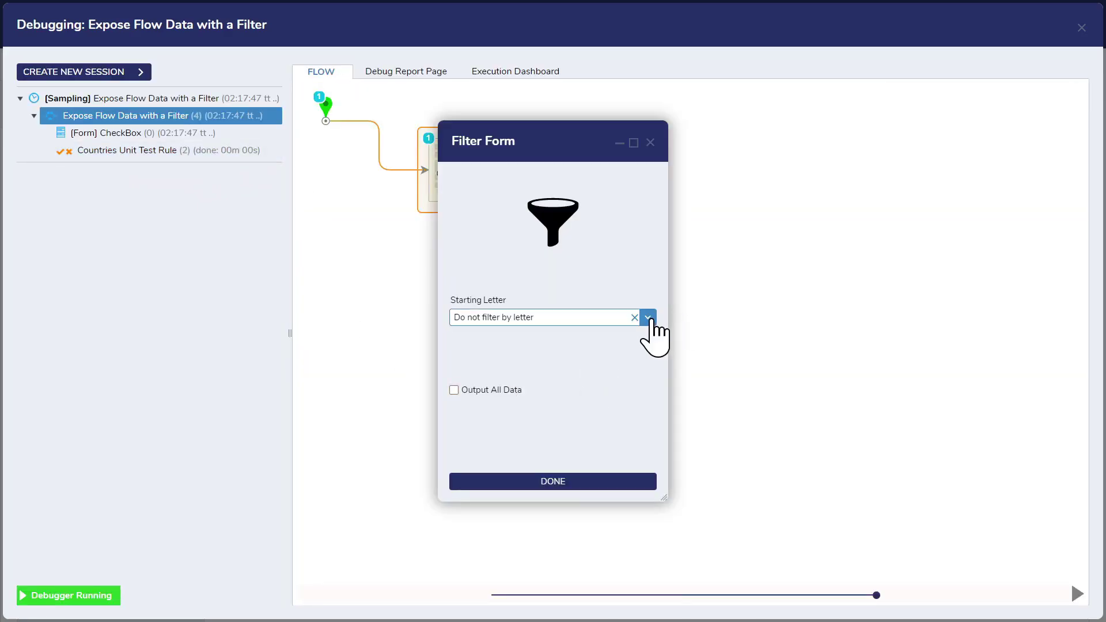
{"action": "left_click", "coordinate": [648, 318]}
{"action": "scroll", "coordinate": [536, 411], "scroll_direction": "down", "scroll_amount": 4}
{"action": "scroll", "coordinate": [503, 461], "scroll_direction": "up", "scroll_amount": 3}
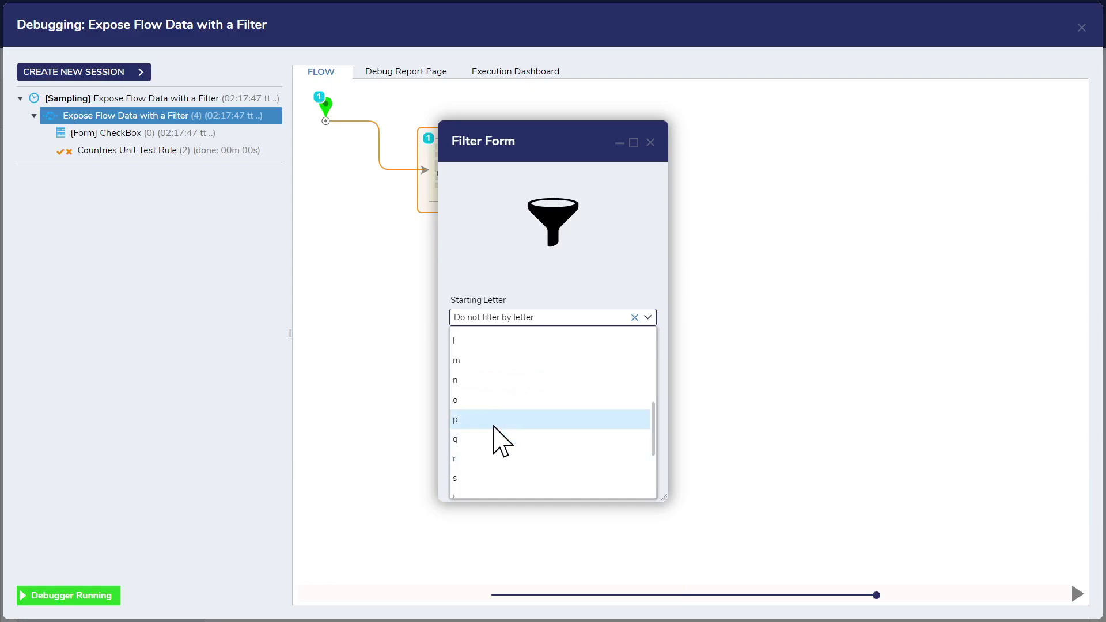
{"action": "scroll", "coordinate": [489, 367], "scroll_direction": "up", "scroll_amount": 2}
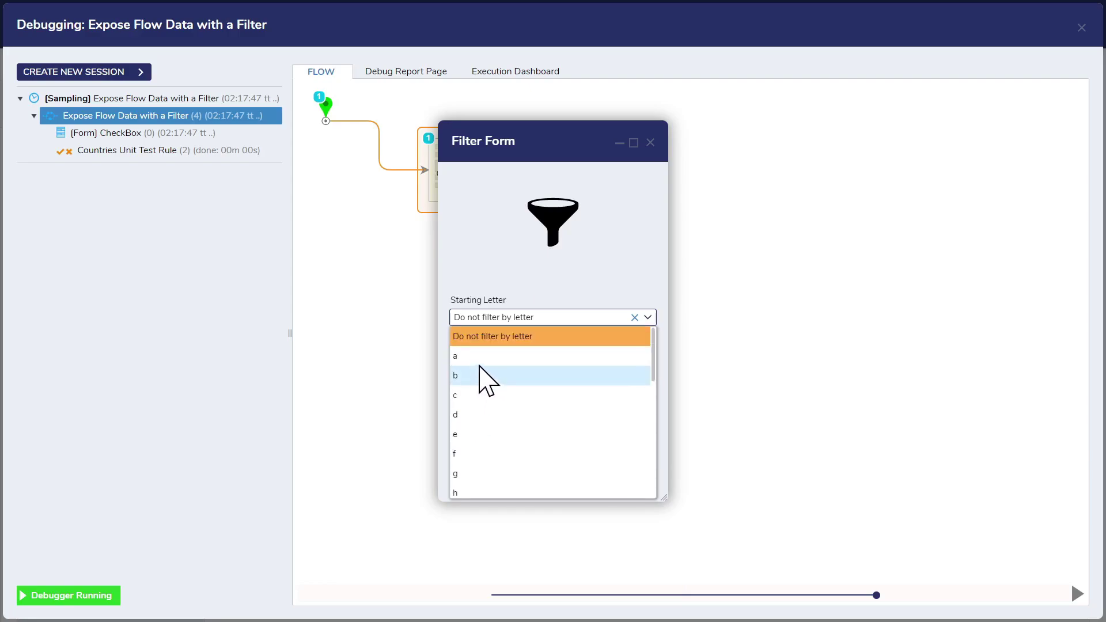
{"action": "left_click", "coordinate": [486, 362]}
{"action": "left_click", "coordinate": [549, 487]}
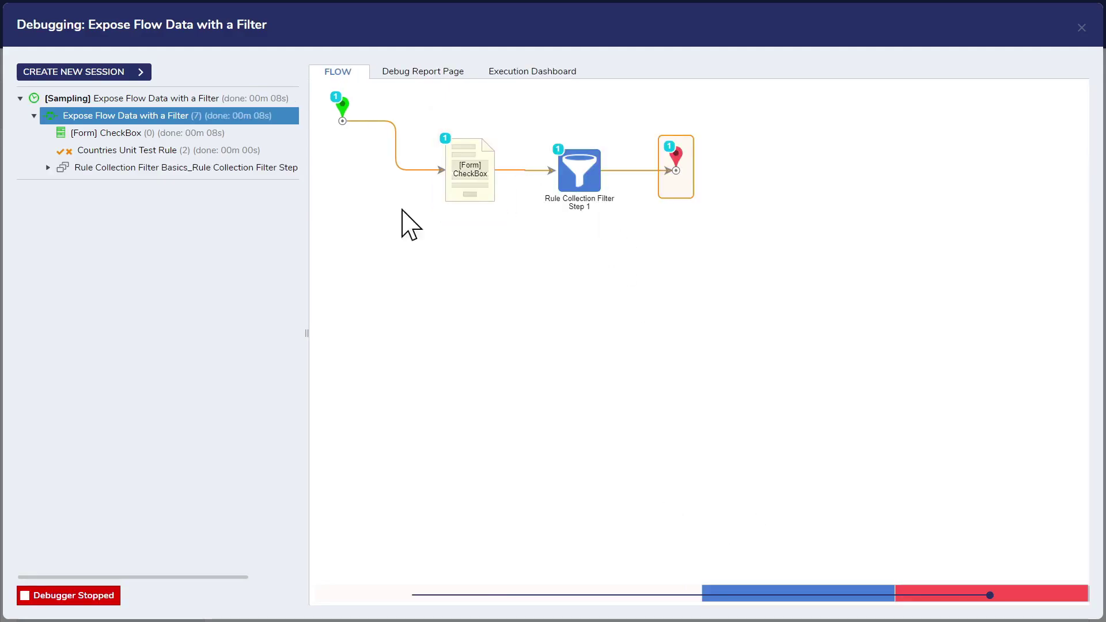
Examine the rule's Starts With evaluation for individual country records, and close the debugger
{"action": "left_click", "coordinate": [48, 167]}
{"action": "left_click", "coordinate": [144, 219]}
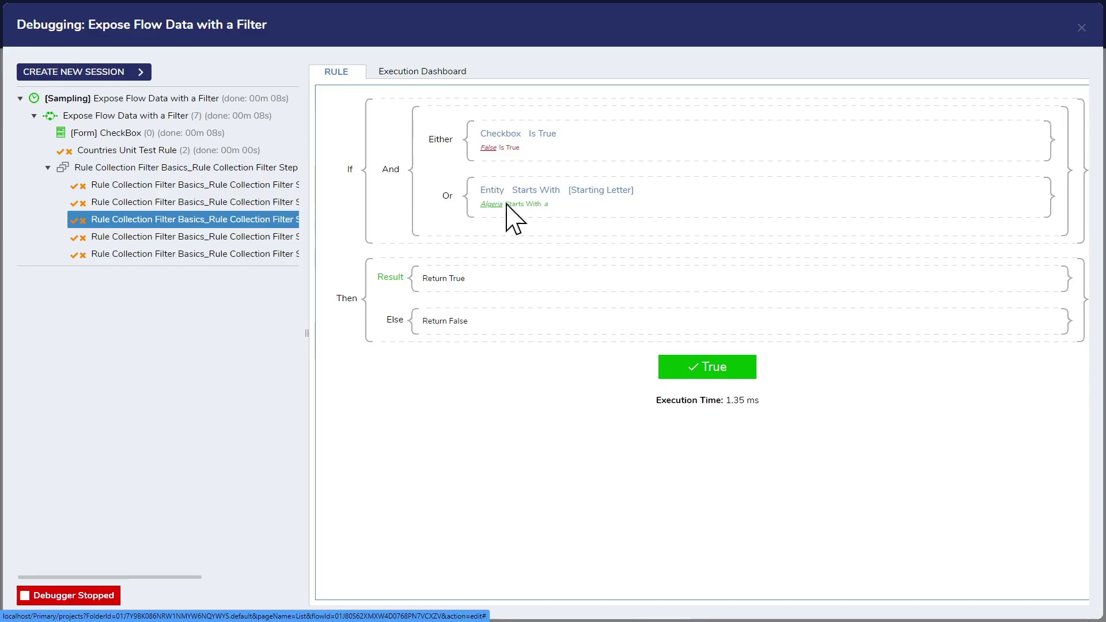
{"action": "left_click", "coordinate": [206, 254]}
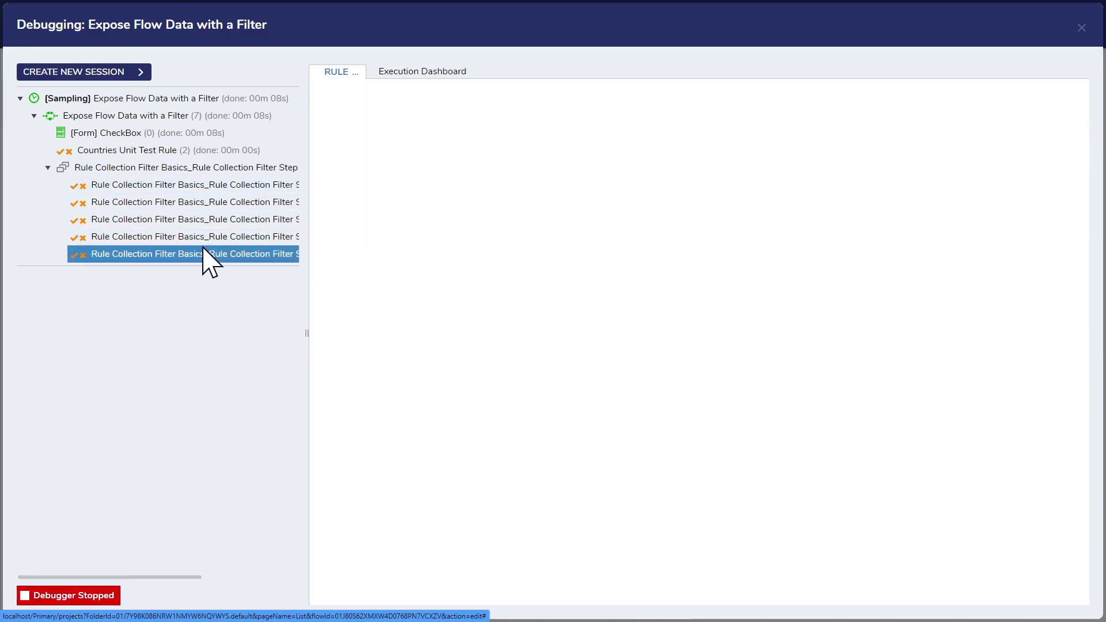
{"action": "left_click", "coordinate": [1082, 28]}
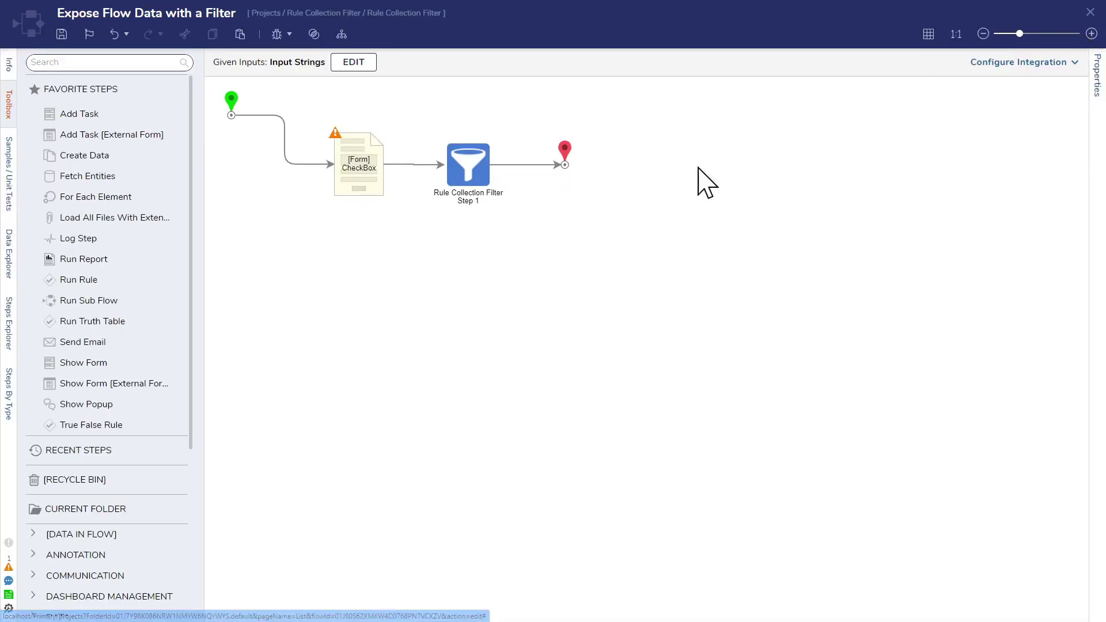
Start debugging the flow with the Countries test data and submit the Filter Form with Starting Letter a
{"action": "left_click", "coordinate": [276, 34]}
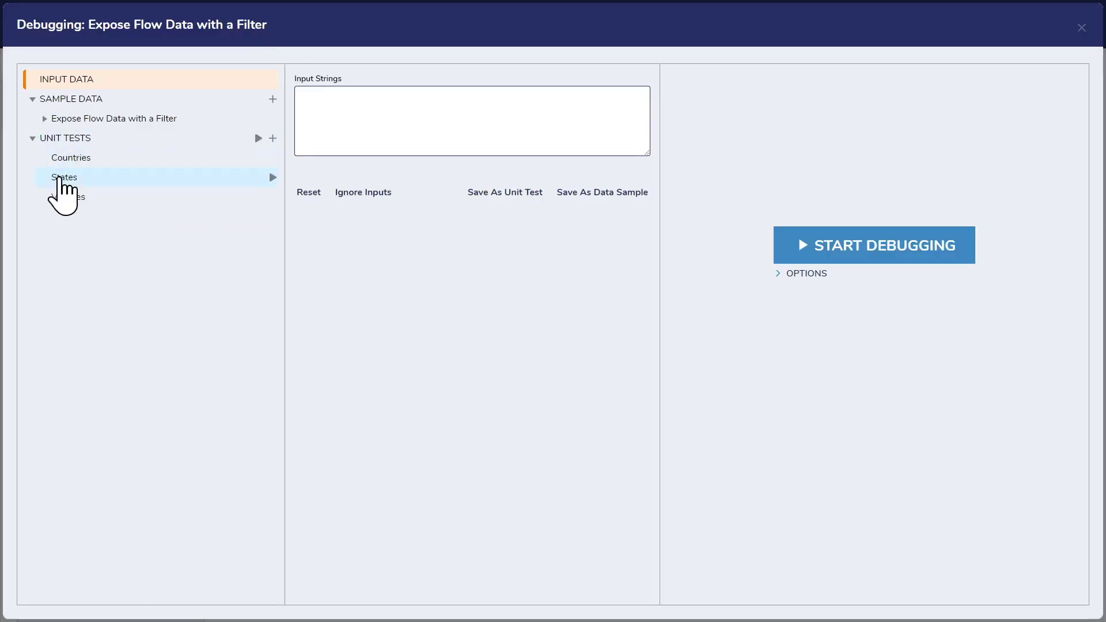
{"action": "left_click", "coordinate": [88, 161]}
{"action": "left_click", "coordinate": [814, 246]}
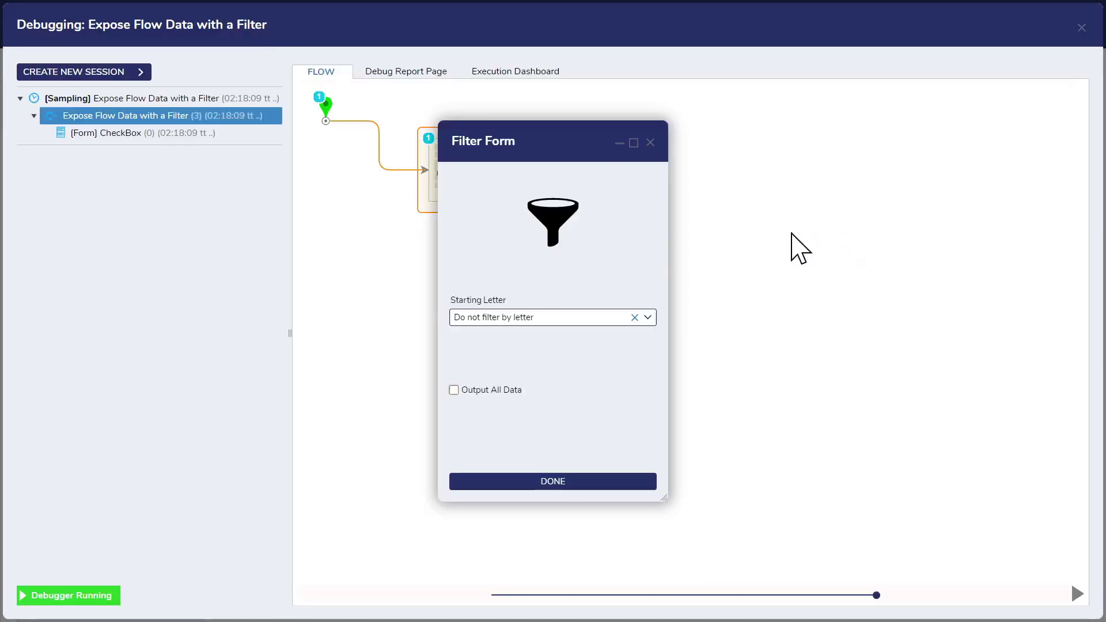
{"action": "left_click", "coordinate": [645, 317]}
{"action": "left_click", "coordinate": [574, 354]}
{"action": "left_click", "coordinate": [596, 484]}
Compare the filter step's Input Collection of countries with its Output in the input/output data, and close the debugger
{"action": "left_click", "coordinate": [599, 195]}
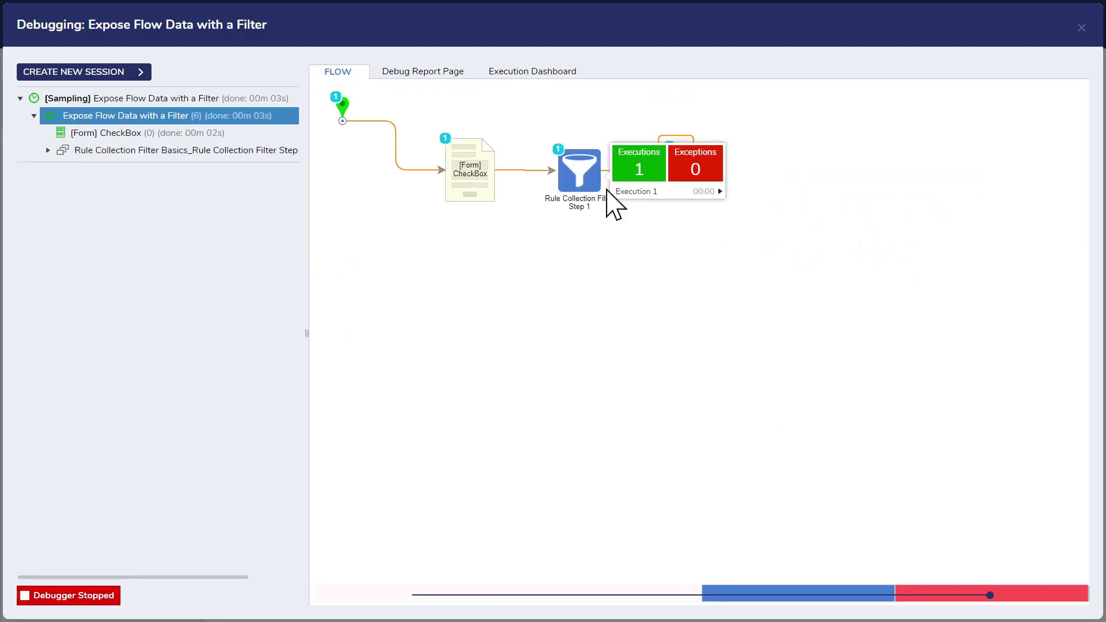
{"action": "left_click", "coordinate": [697, 192]}
{"action": "left_click", "coordinate": [775, 198]}
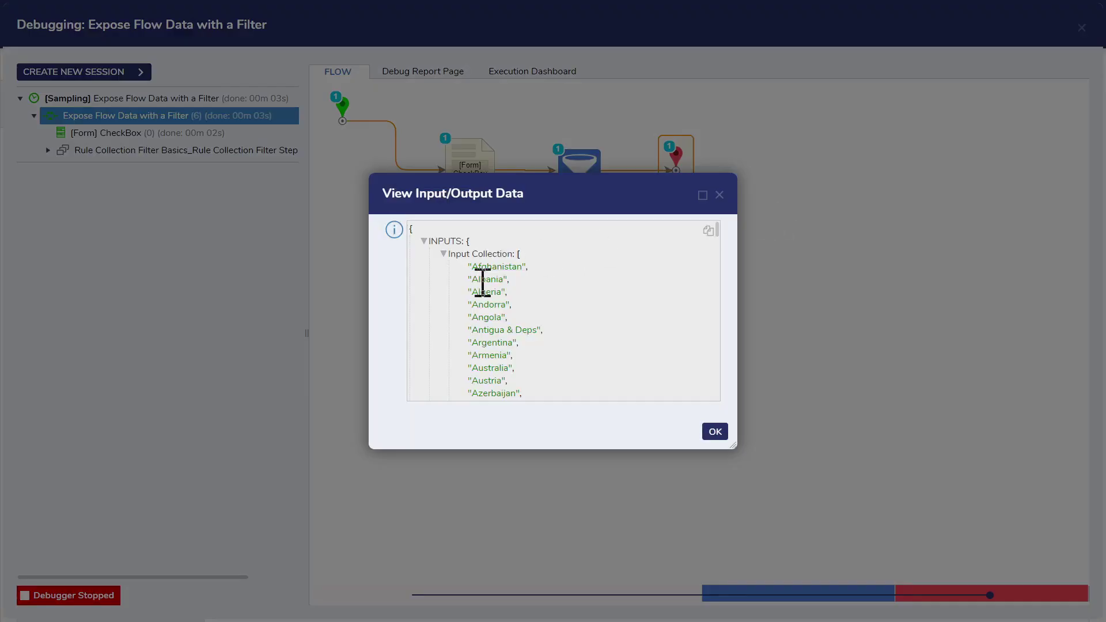
{"action": "left_click", "coordinate": [445, 254]}
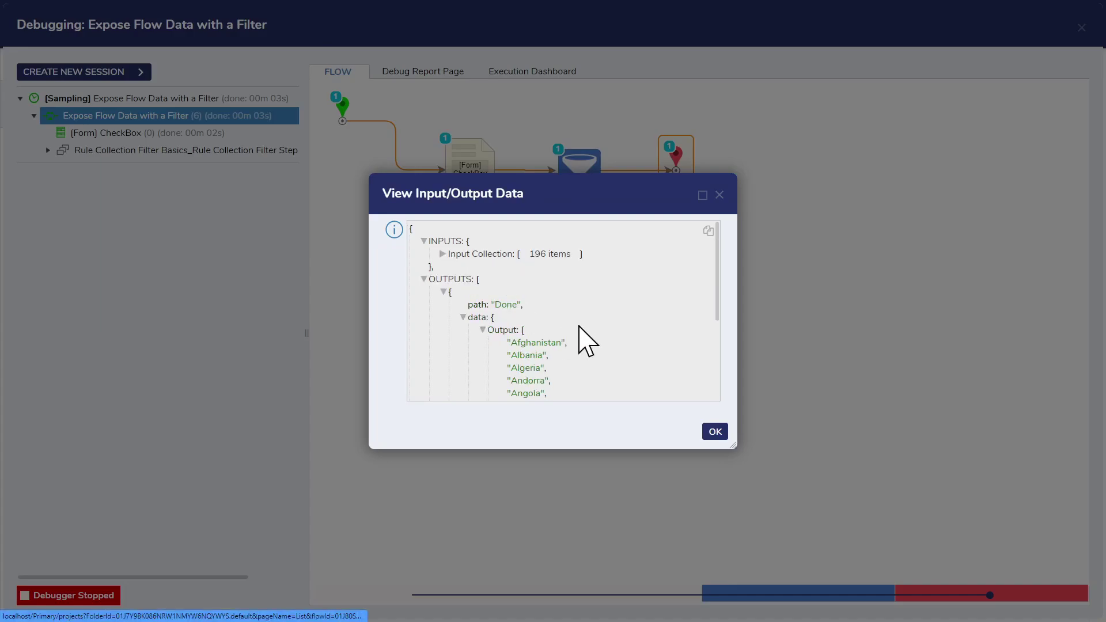
{"action": "scroll", "coordinate": [583, 341], "scroll_direction": "down", "scroll_amount": 5}
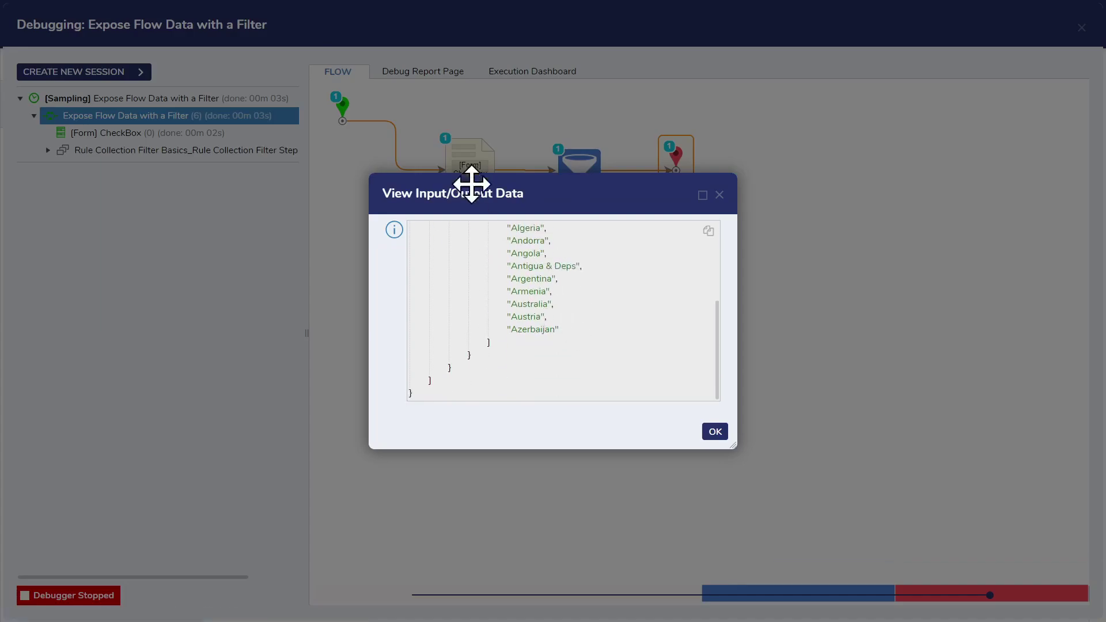
{"action": "left_click_drag", "start_coordinate": [486, 192], "coordinate": [694, 300]}
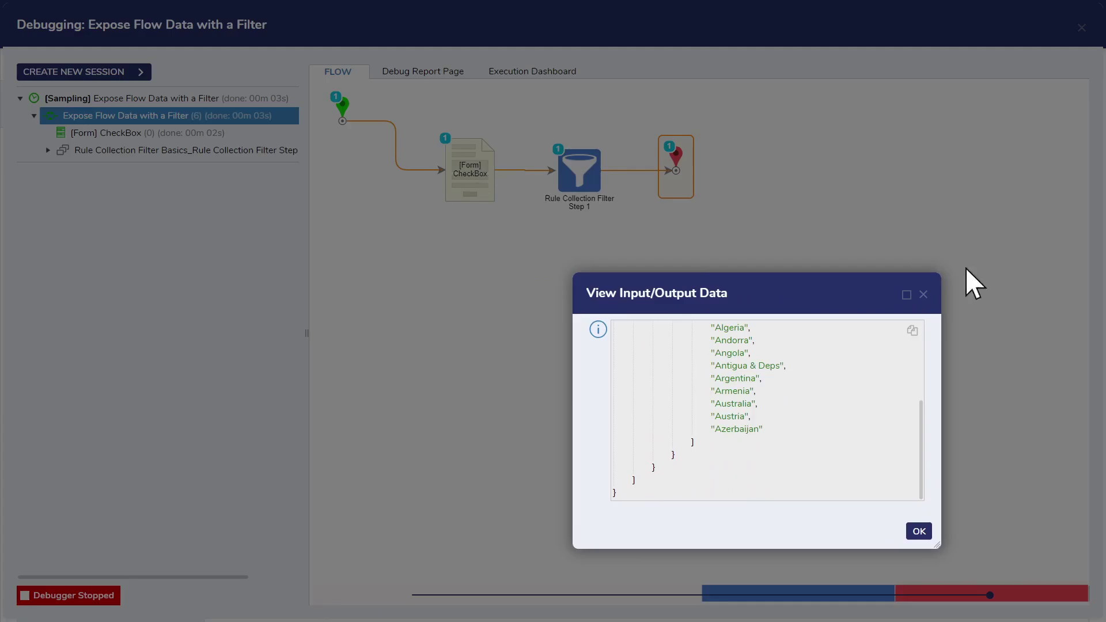
{"action": "left_click", "coordinate": [924, 295]}
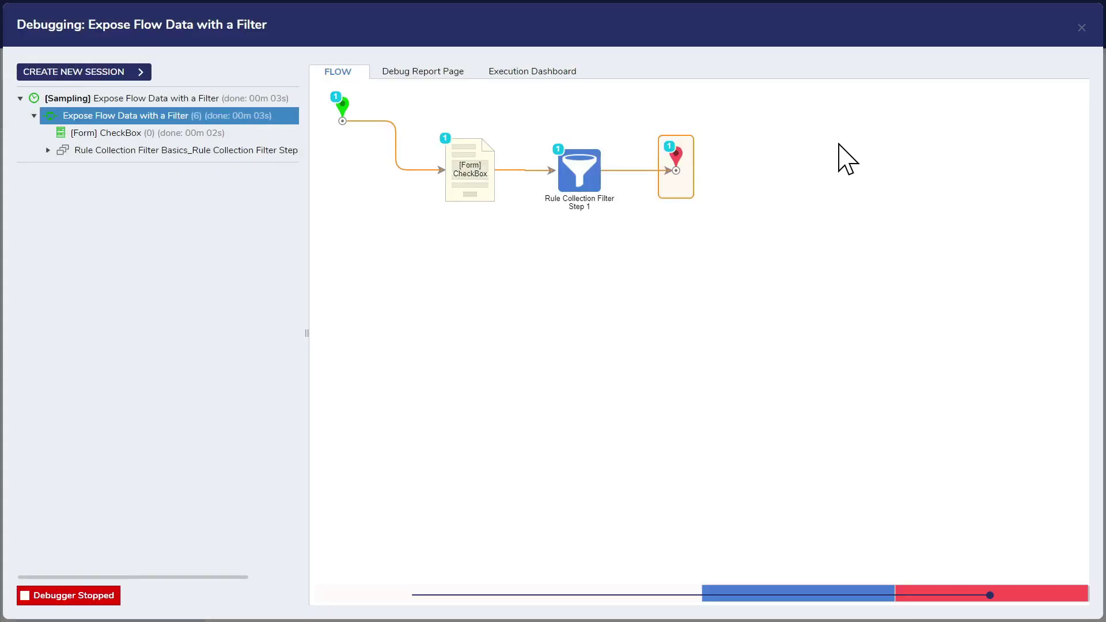
{"action": "left_click", "coordinate": [1082, 28]}
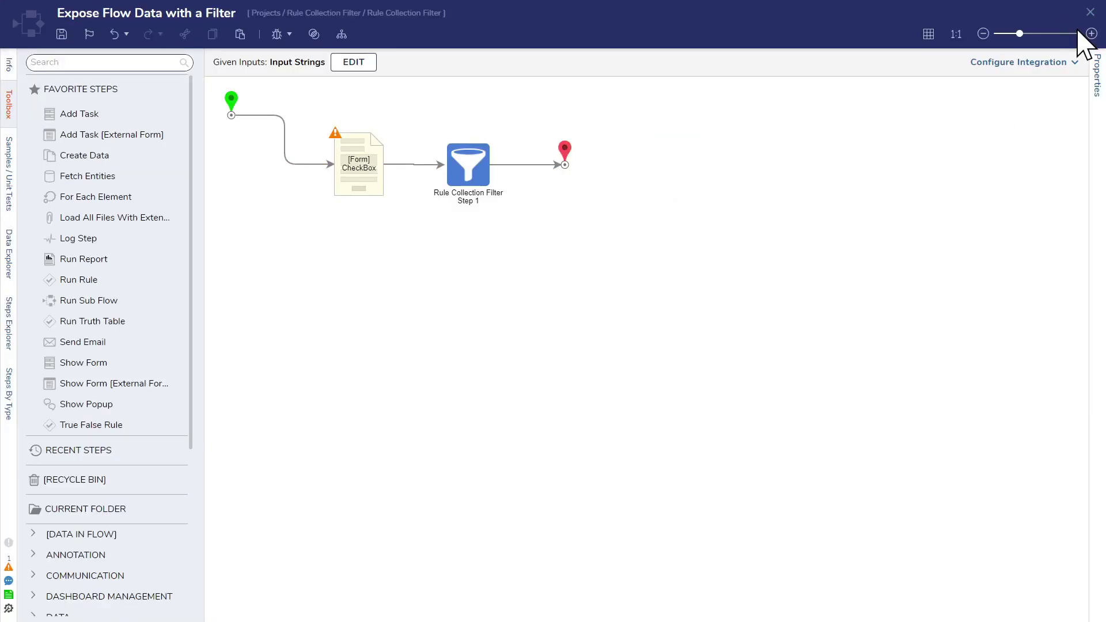
Open the inner flow of Collection Filter Step 1 and move its Length Greater Than step to between the start and end points
{"action": "left_click", "coordinate": [483, 167]}
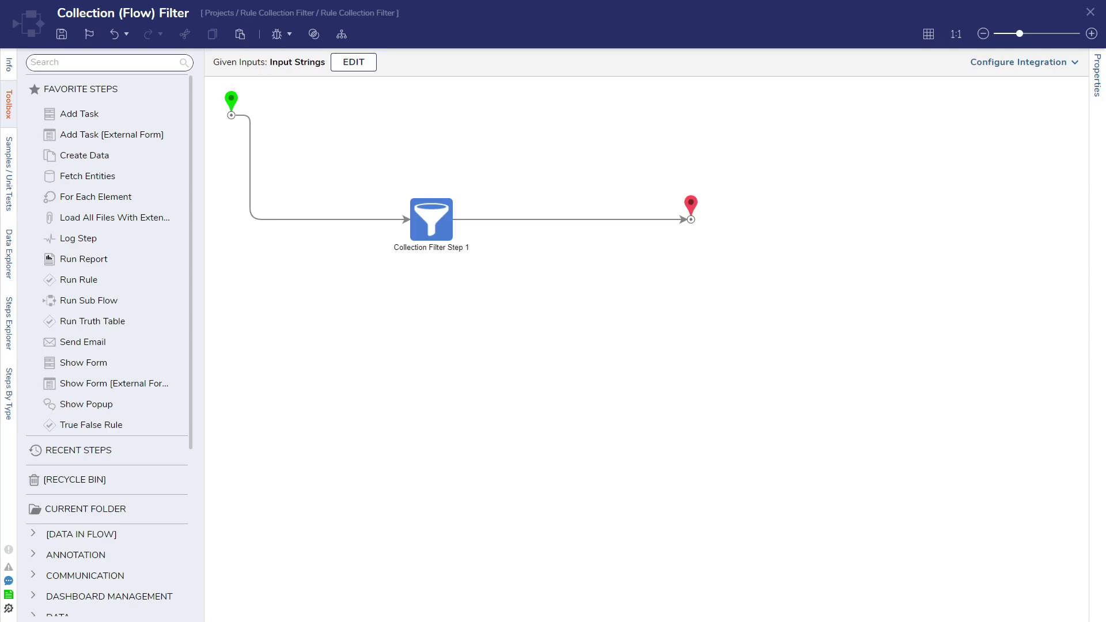
{"action": "left_click", "coordinate": [34, 480]}
{"action": "left_click", "coordinate": [435, 240]}
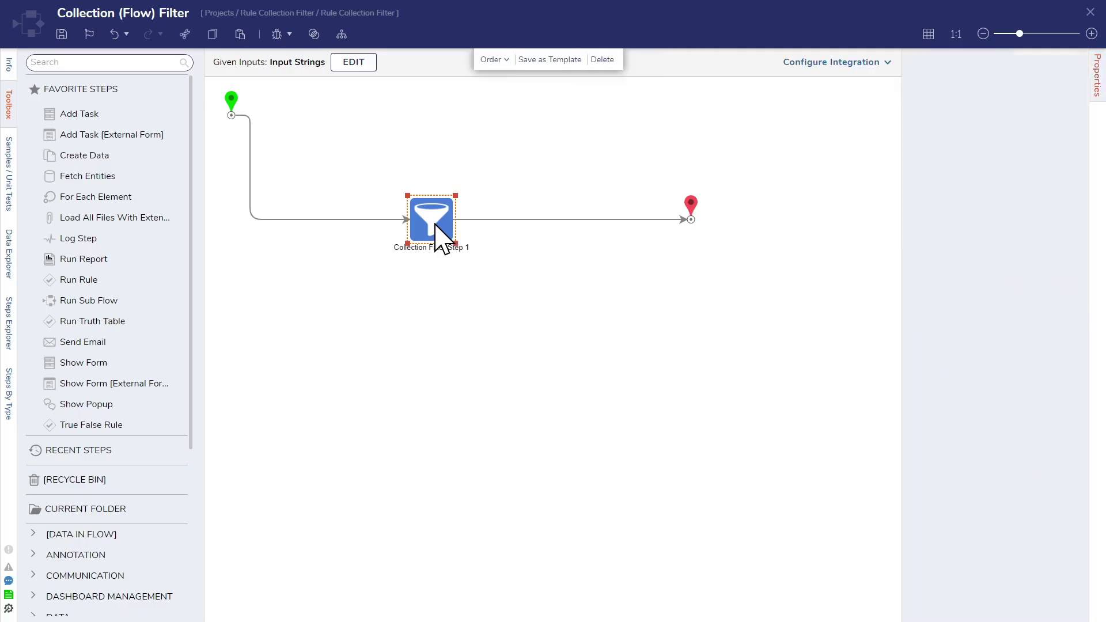
{"action": "left_click", "coordinate": [1001, 312]}
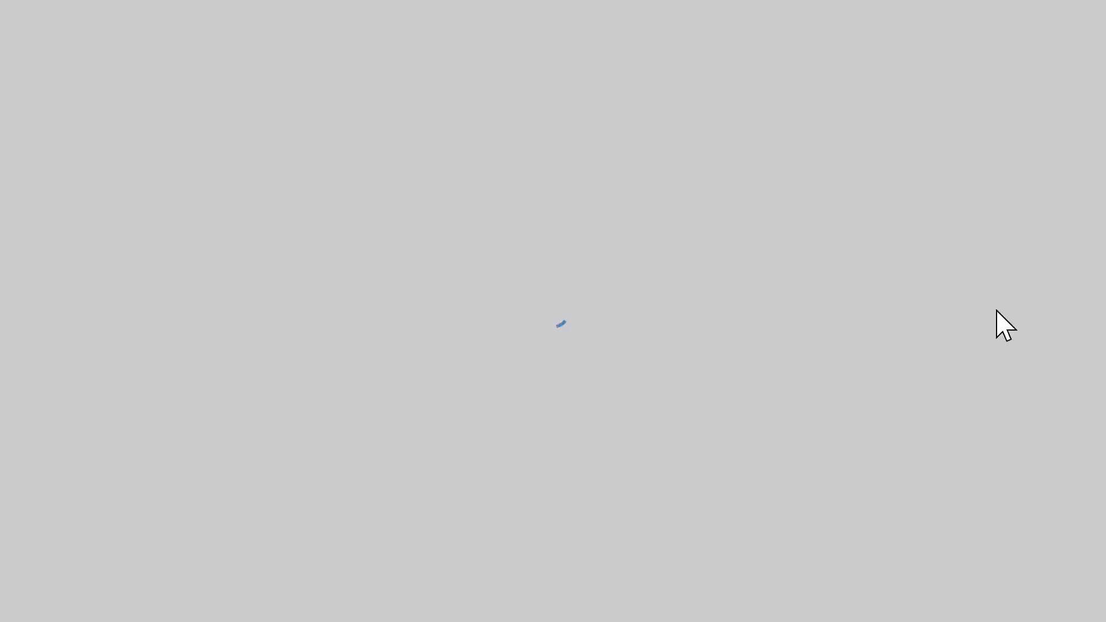
{"action": "left_click_drag", "start_coordinate": [547, 146], "coordinate": [494, 84]}
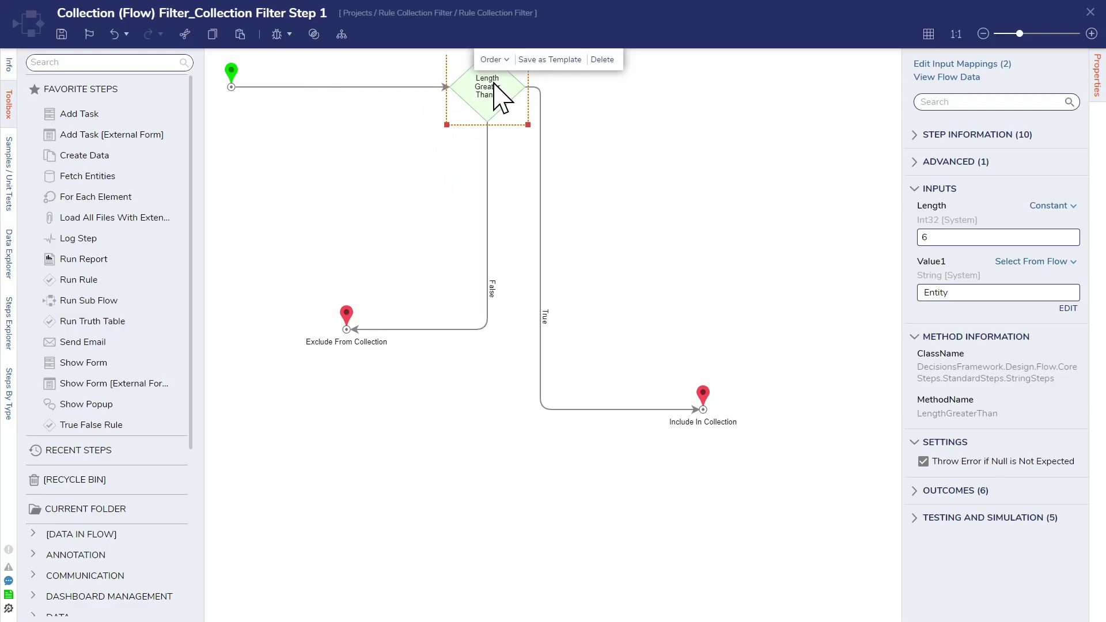
{"action": "left_click_drag", "start_coordinate": [494, 84], "coordinate": [527, 190]}
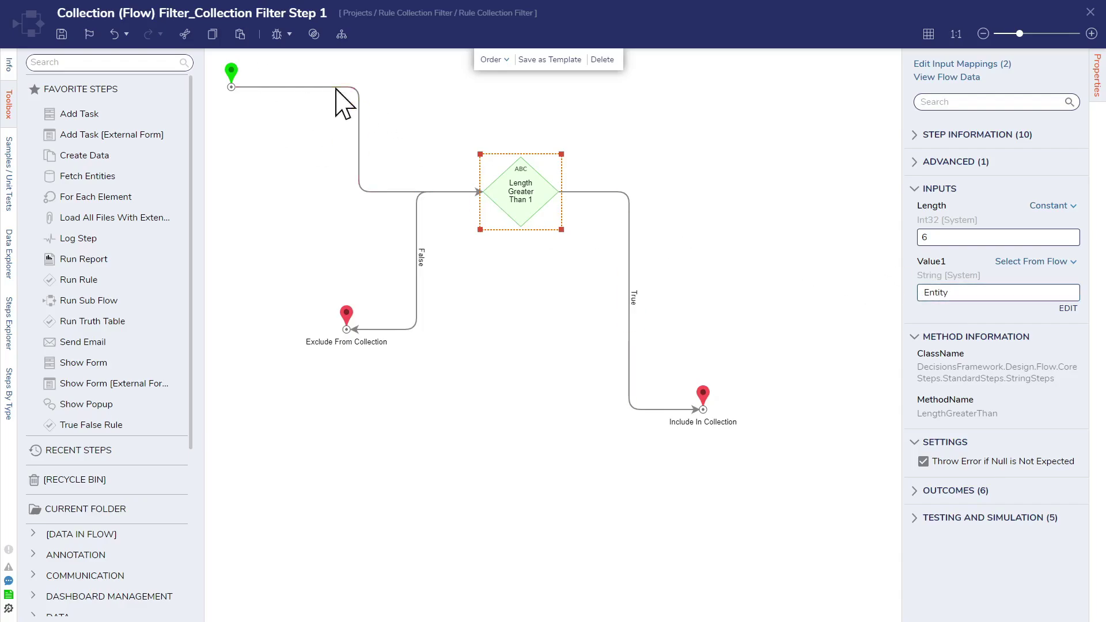
Reposition the Length Greater Than step slightly lower in the inner flow, and close the inner flow with its changes saved
{"action": "mouse_move", "coordinate": [630, 365]}
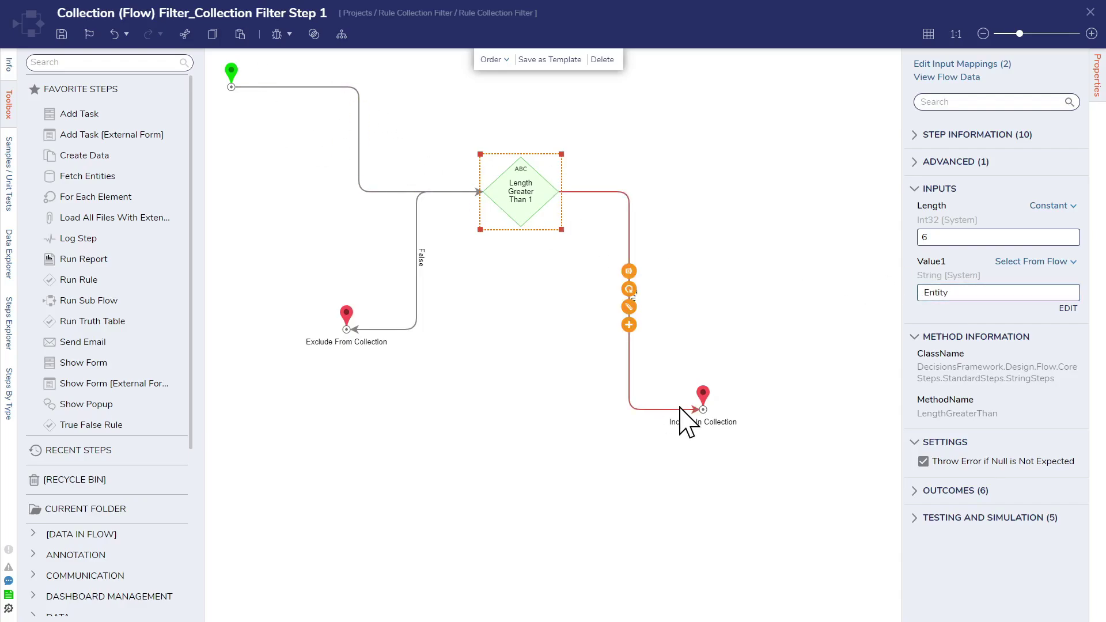
{"action": "left_click_drag", "start_coordinate": [525, 199], "coordinate": [517, 217]}
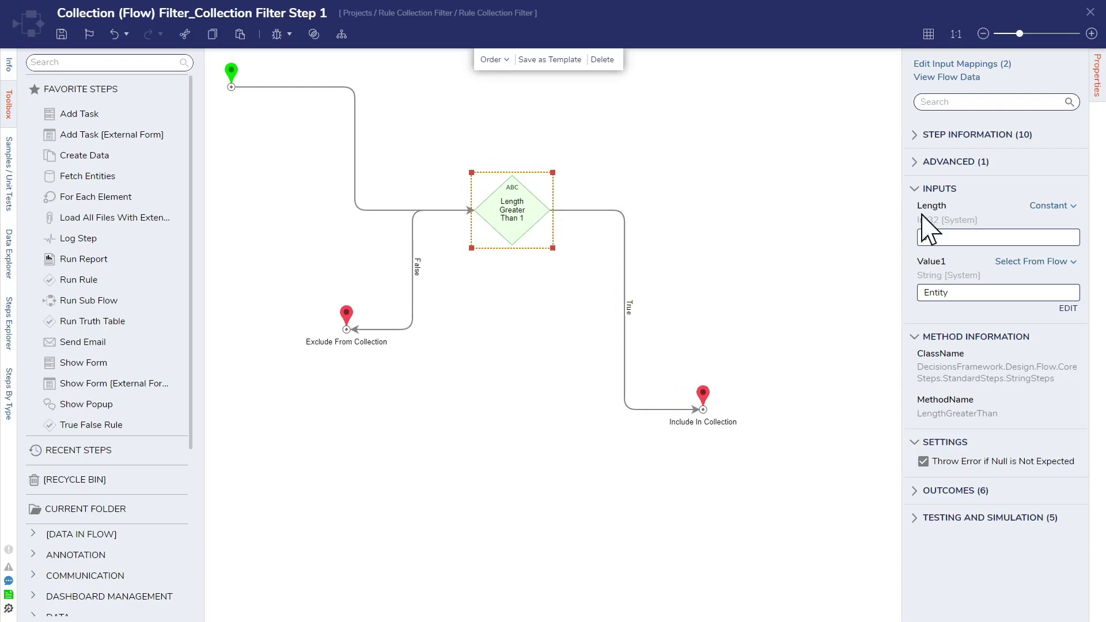
{"action": "left_click", "coordinate": [1091, 16]}
{"action": "left_click", "coordinate": [699, 375]}
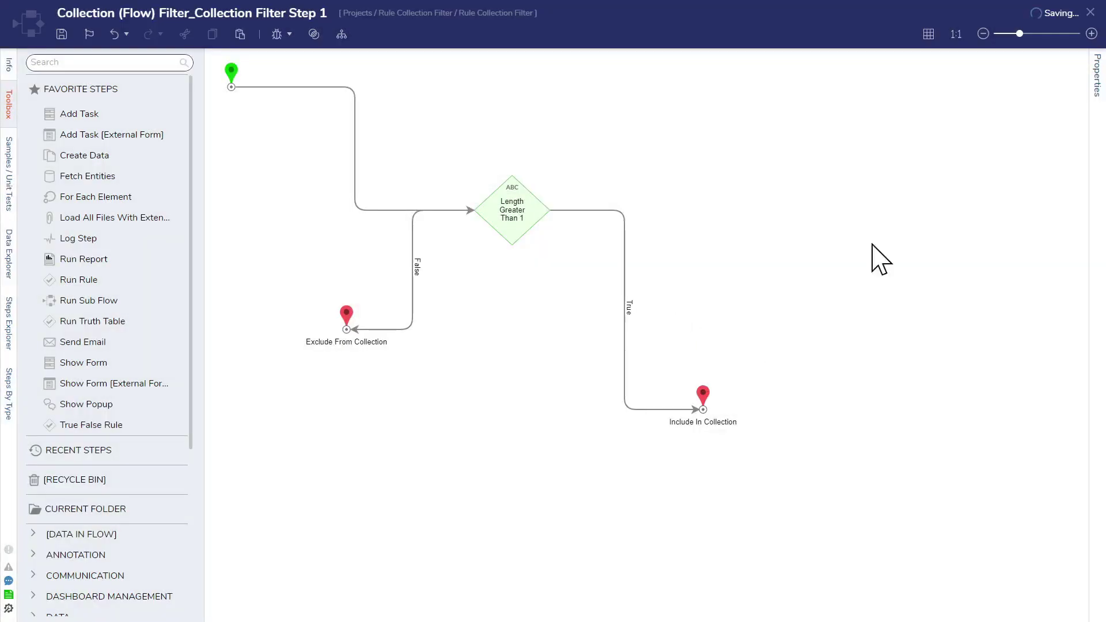
Debug the Collection (Flow) Filter flow with the Vehicles unit test and open the input/output data of Collection Filter Step 1
{"action": "left_click", "coordinate": [277, 35]}
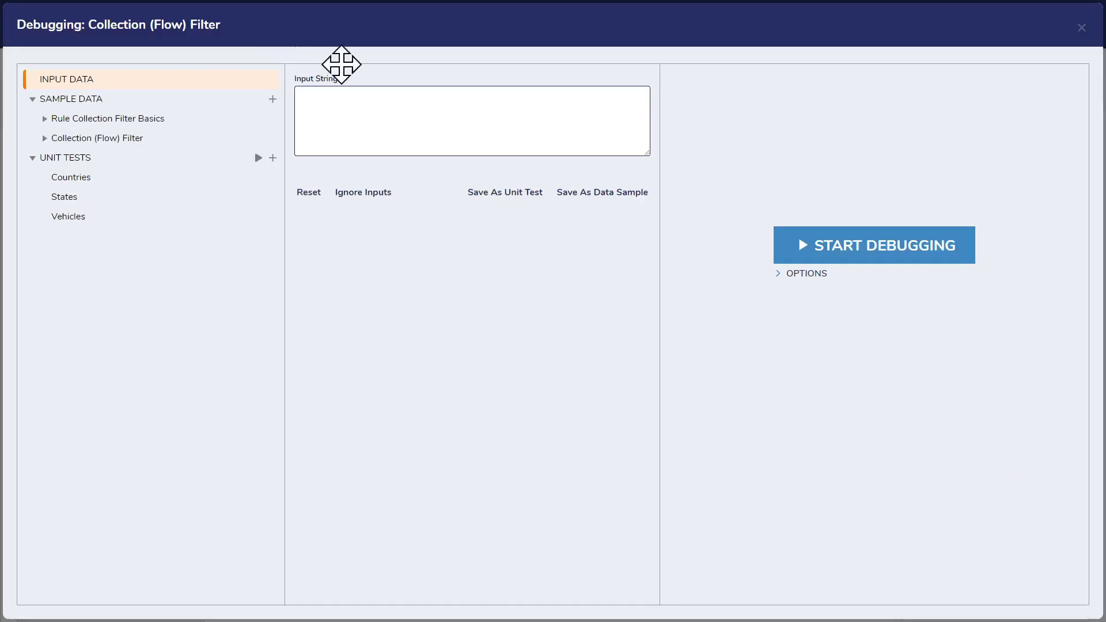
{"action": "left_click", "coordinate": [93, 216]}
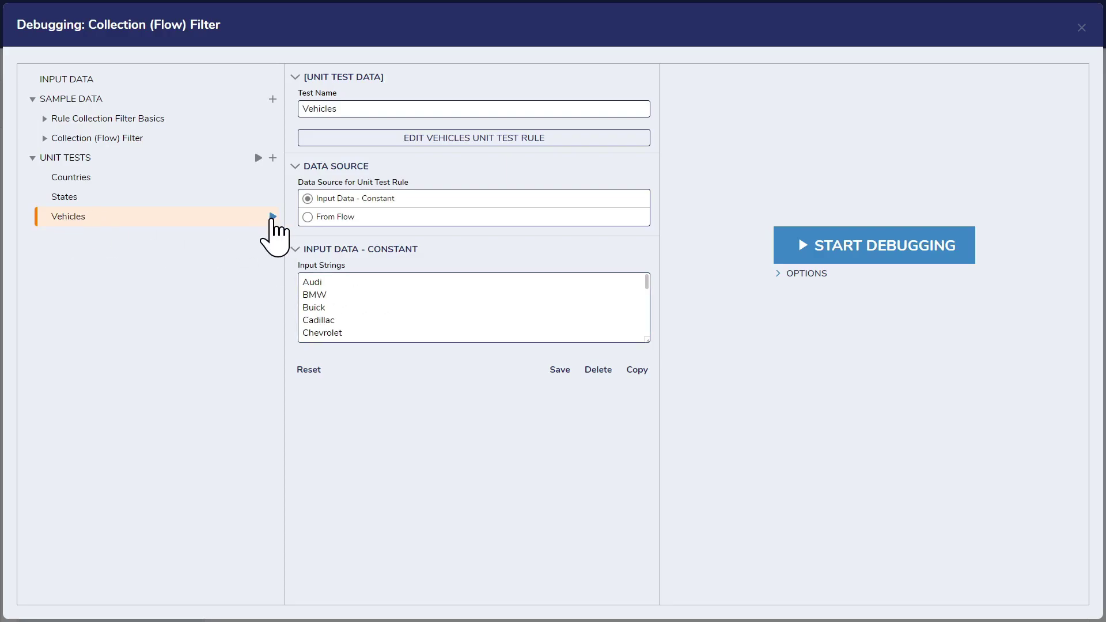
{"action": "left_click", "coordinate": [273, 217]}
{"action": "left_click", "coordinate": [520, 232]}
{"action": "left_click", "coordinate": [657, 246]}
{"action": "left_click", "coordinate": [720, 249]}
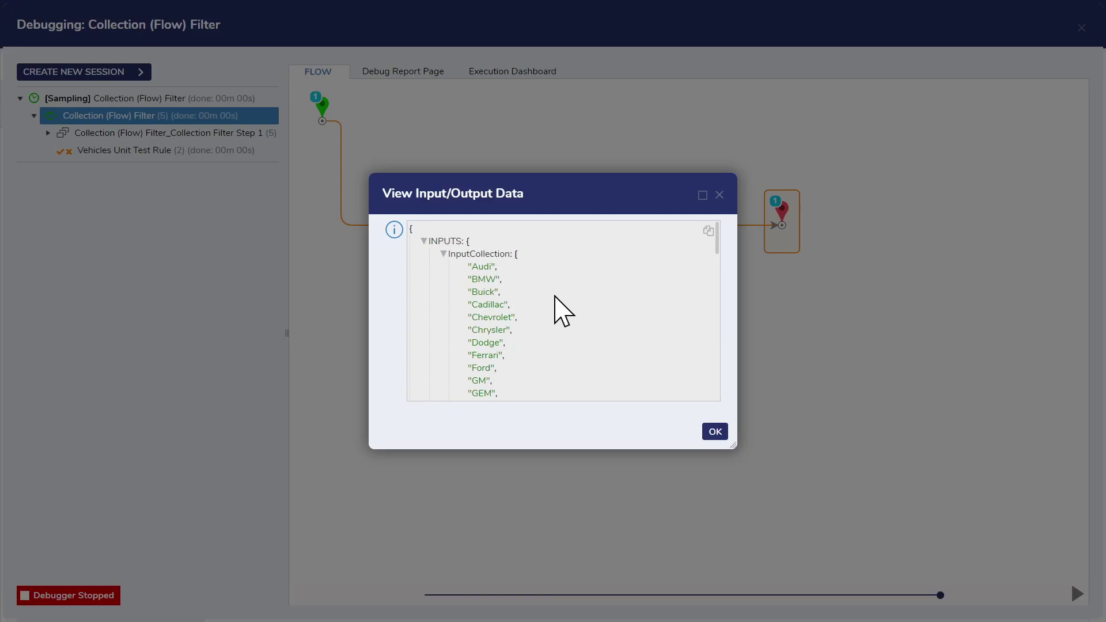
Compare the Input Collection of vehicles with the FilteredArray in the outputs, and close the debugger
{"action": "scroll", "coordinate": [501, 293], "scroll_direction": "down", "scroll_amount": 4}
{"action": "scroll", "coordinate": [502, 295], "scroll_direction": "down", "scroll_amount": 6}
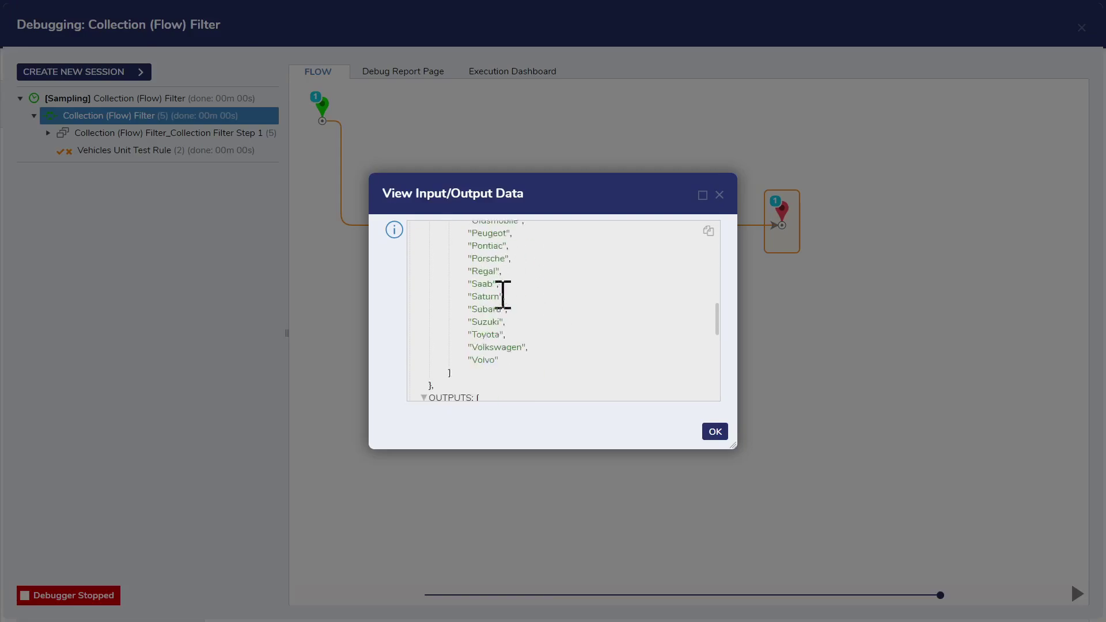
{"action": "scroll", "coordinate": [573, 331], "scroll_direction": "down", "scroll_amount": 2}
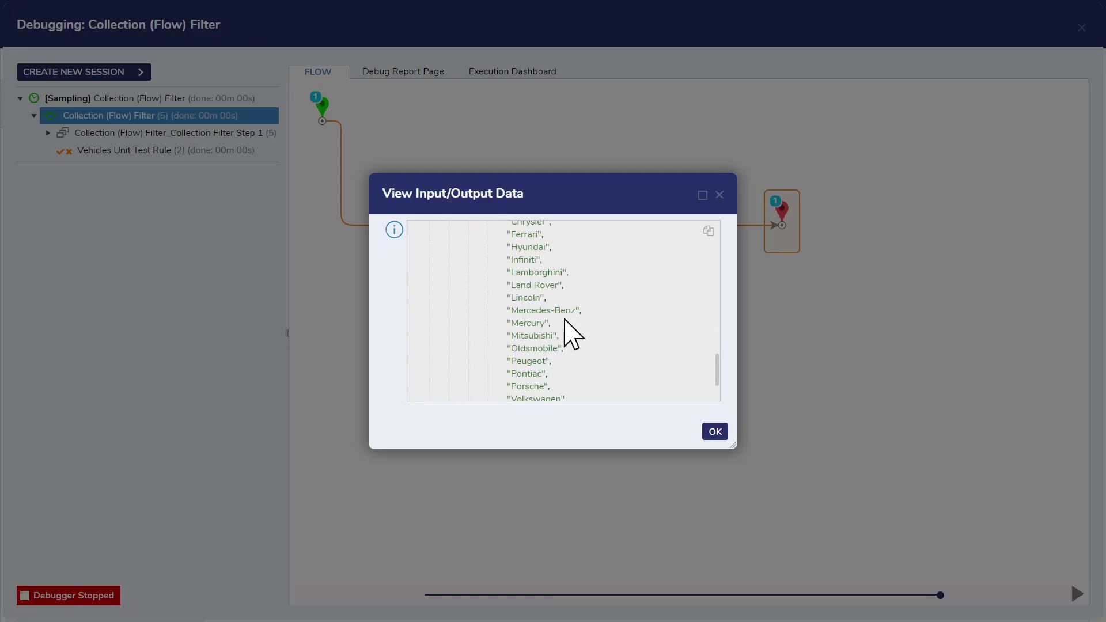
{"action": "scroll", "coordinate": [547, 270], "scroll_direction": "up", "scroll_amount": 1}
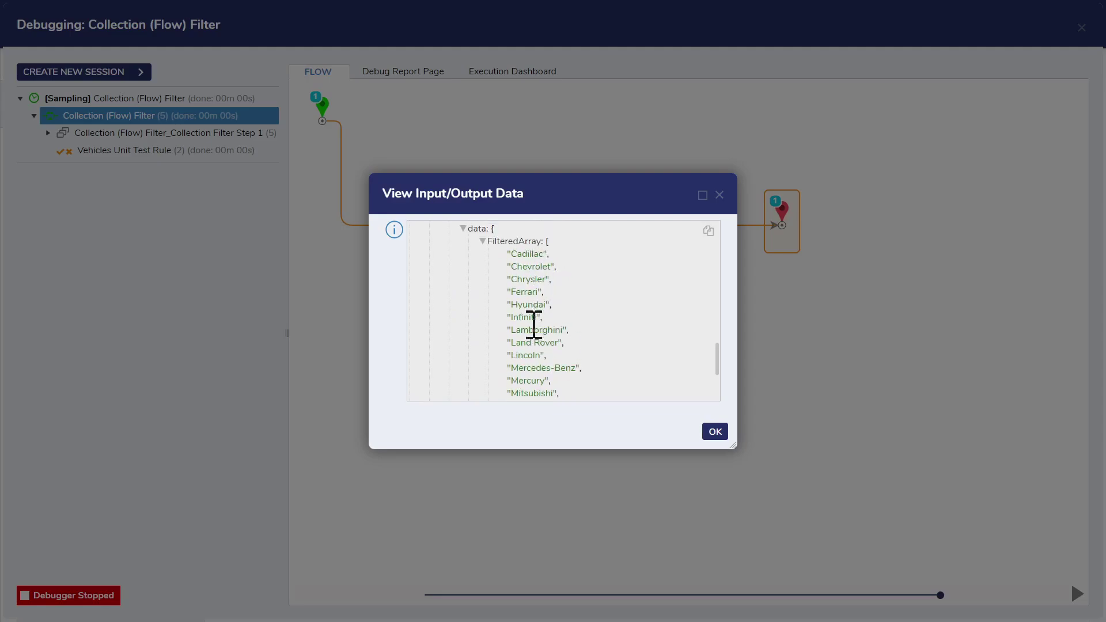
{"action": "scroll", "coordinate": [535, 364], "scroll_direction": "down", "scroll_amount": 3}
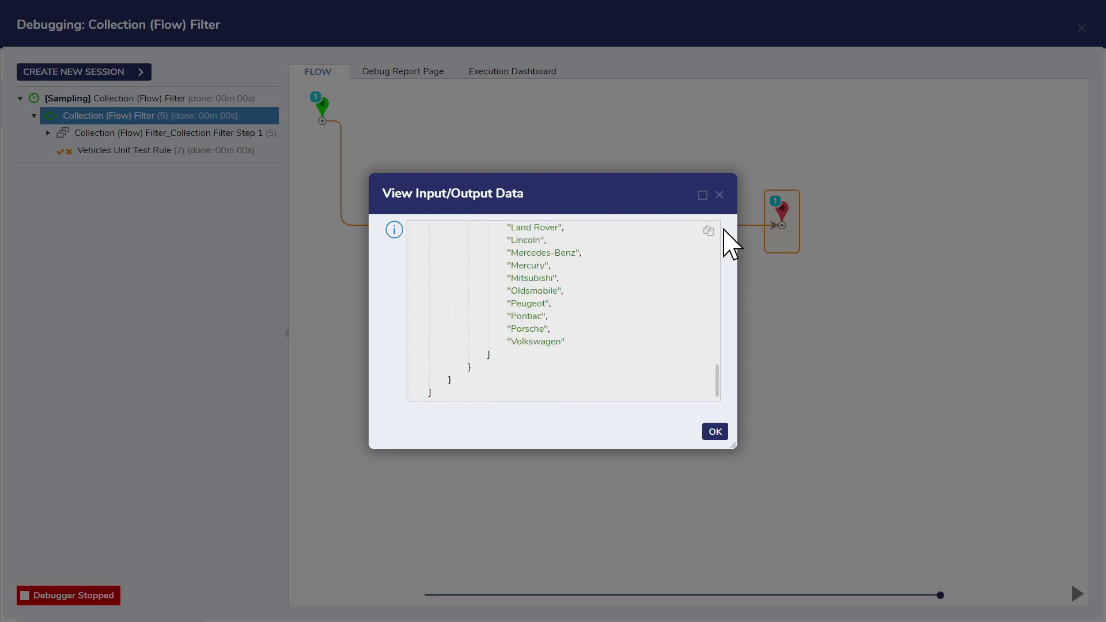
{"action": "left_click", "coordinate": [720, 195]}
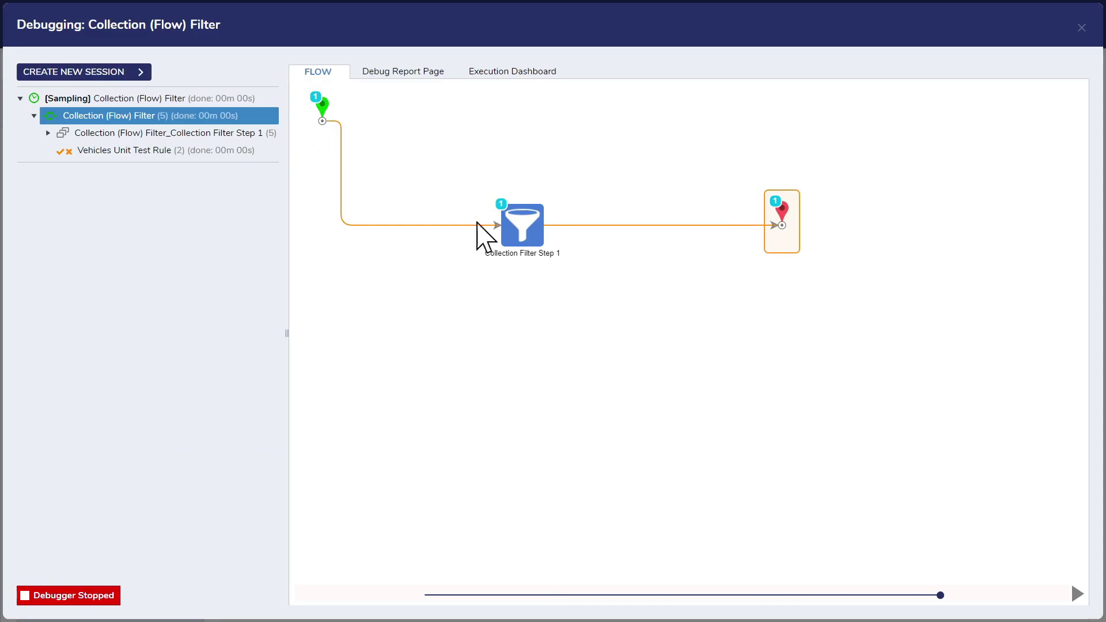
{"action": "left_click", "coordinate": [1081, 27]}
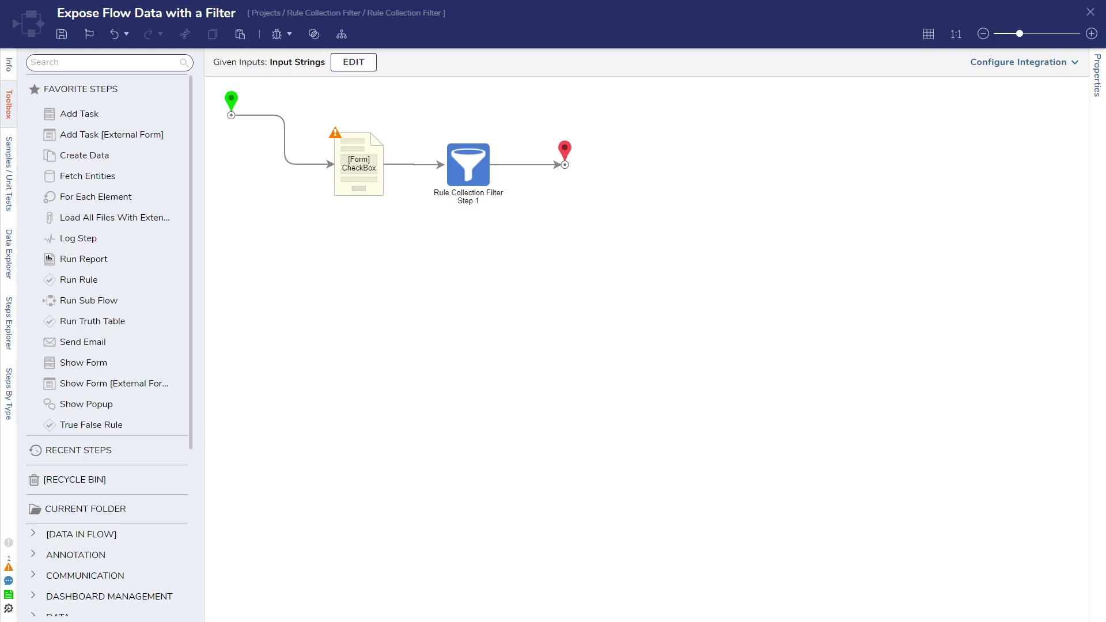
Examine the rule inside Rule Collection Filter Step 1 of the Expose Flow Data with a Filter flow, and close the rule and flow
{"action": "left_click", "coordinate": [472, 171]}
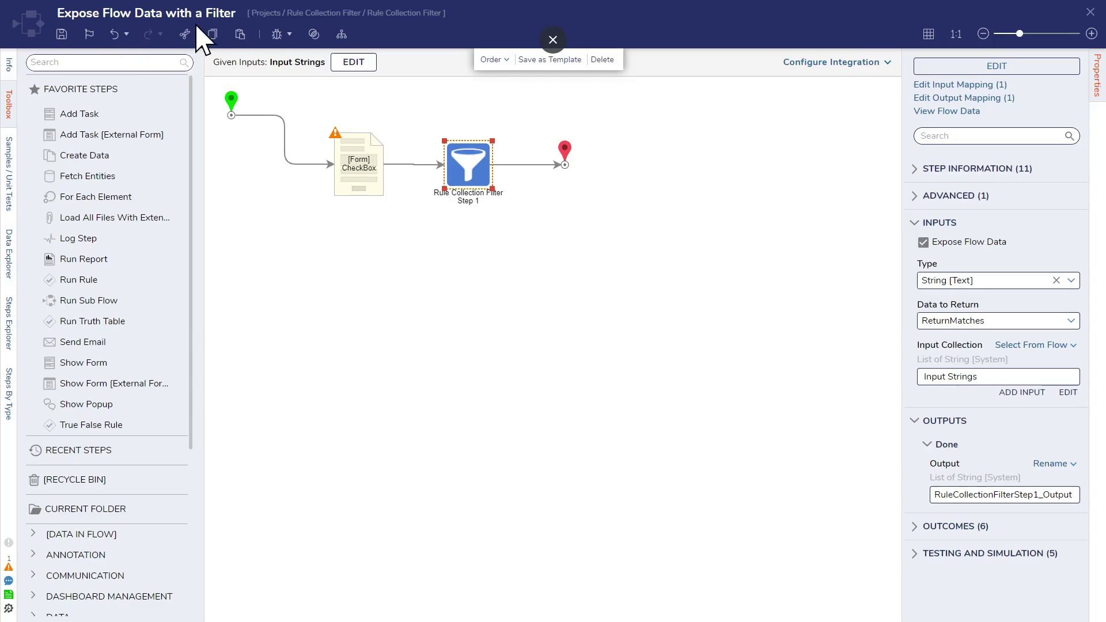
{"action": "left_click", "coordinate": [1003, 66]}
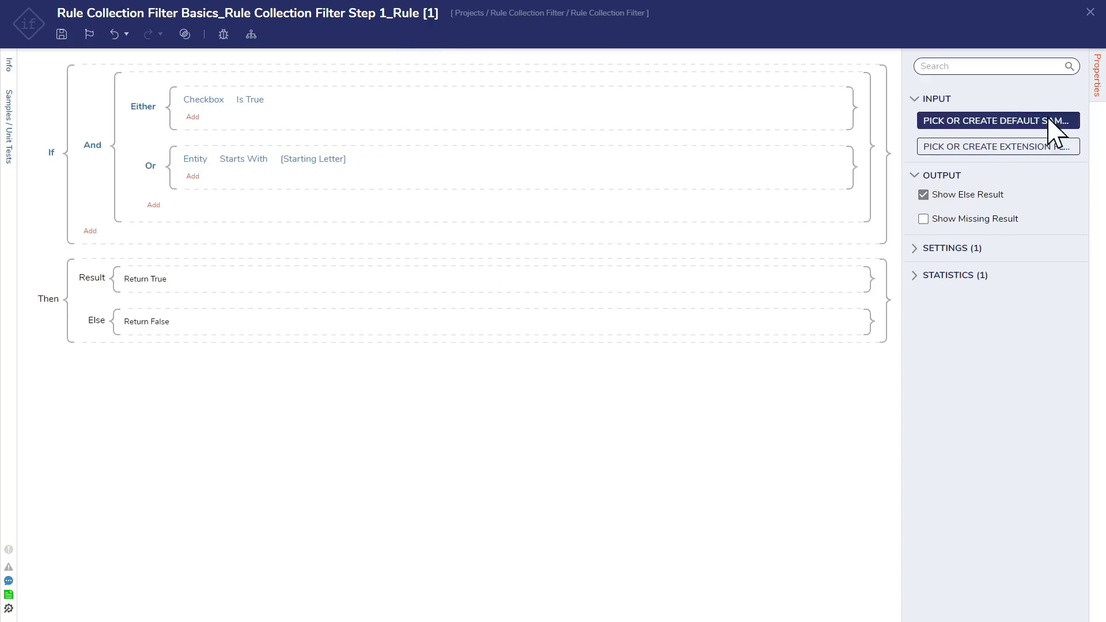
{"action": "left_click", "coordinate": [1090, 13]}
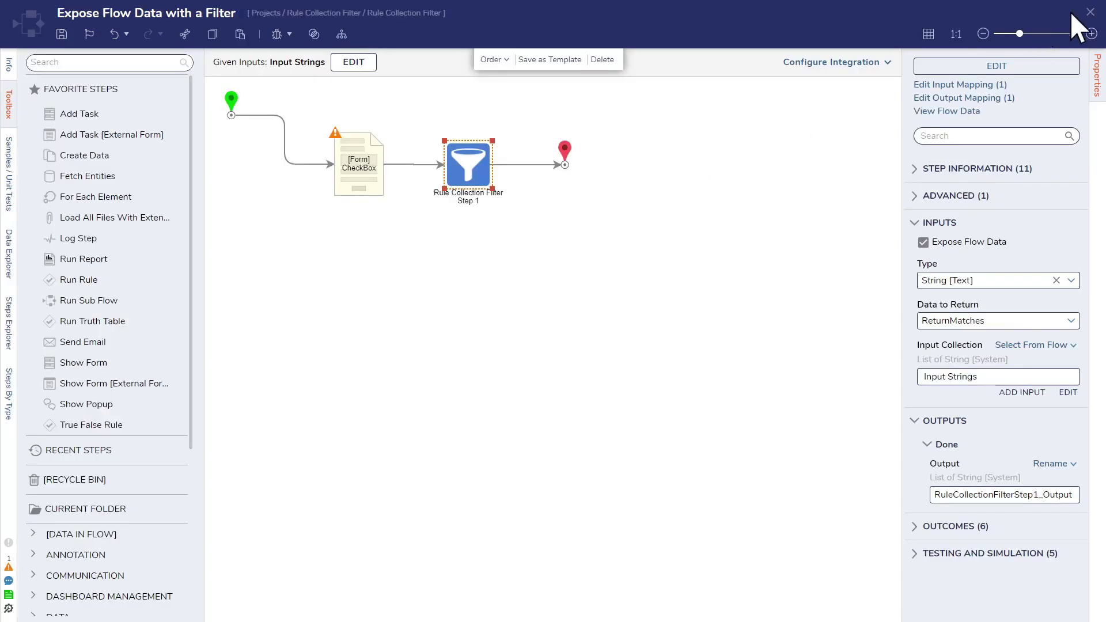
{"action": "left_click", "coordinate": [1090, 13]}
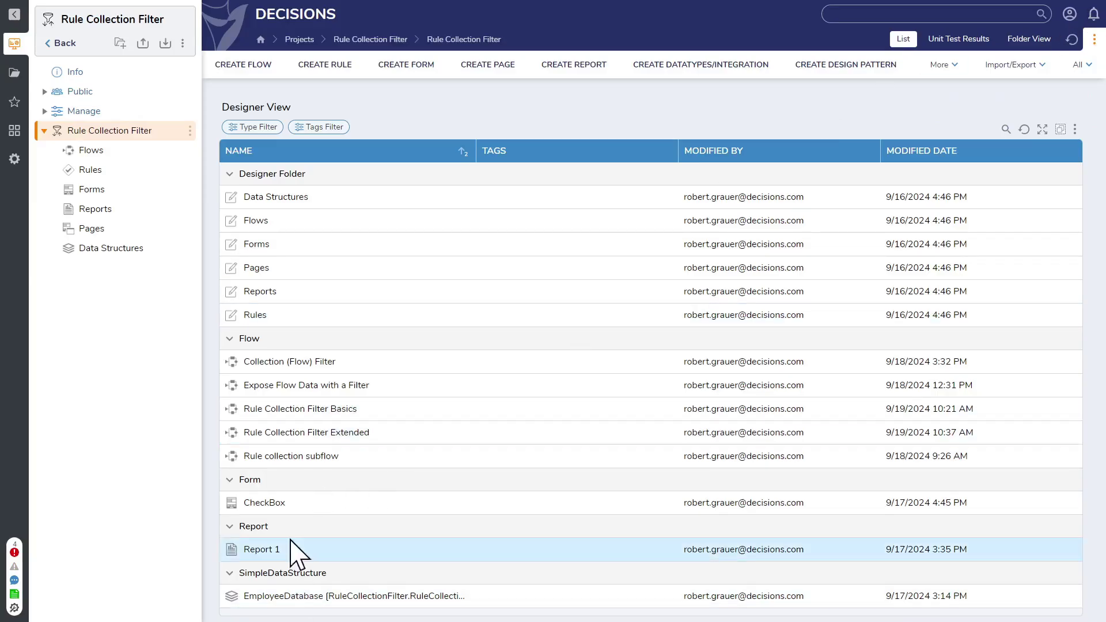
Check the project's Rules folder for the filter rules, and return to the Rule Collection Filter folder
{"action": "left_click", "coordinate": [103, 190]}
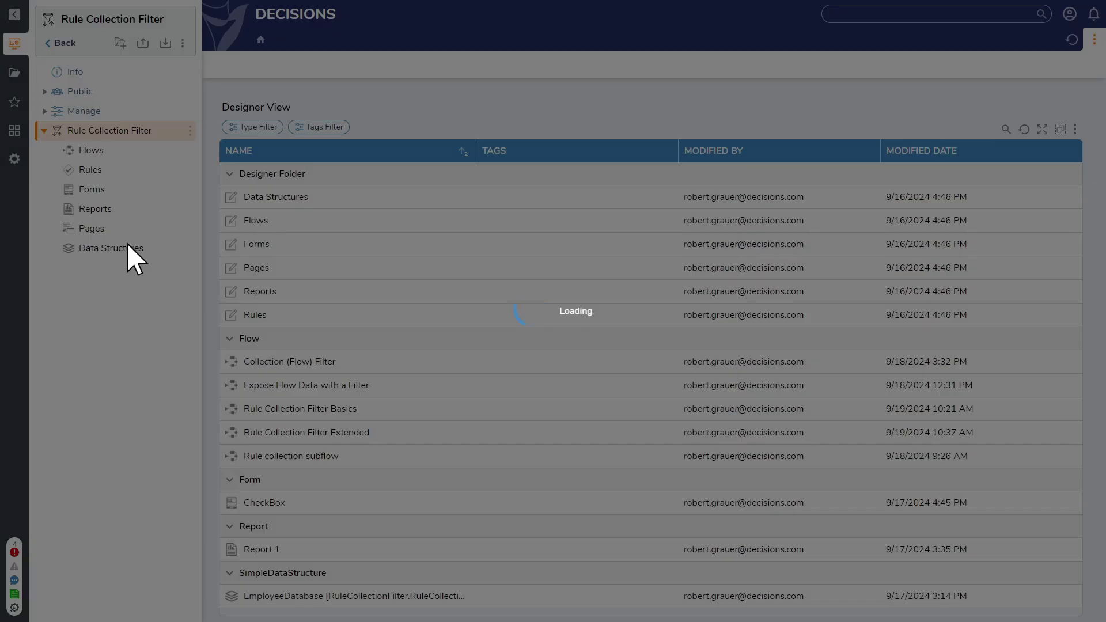
{"action": "left_click", "coordinate": [134, 169]}
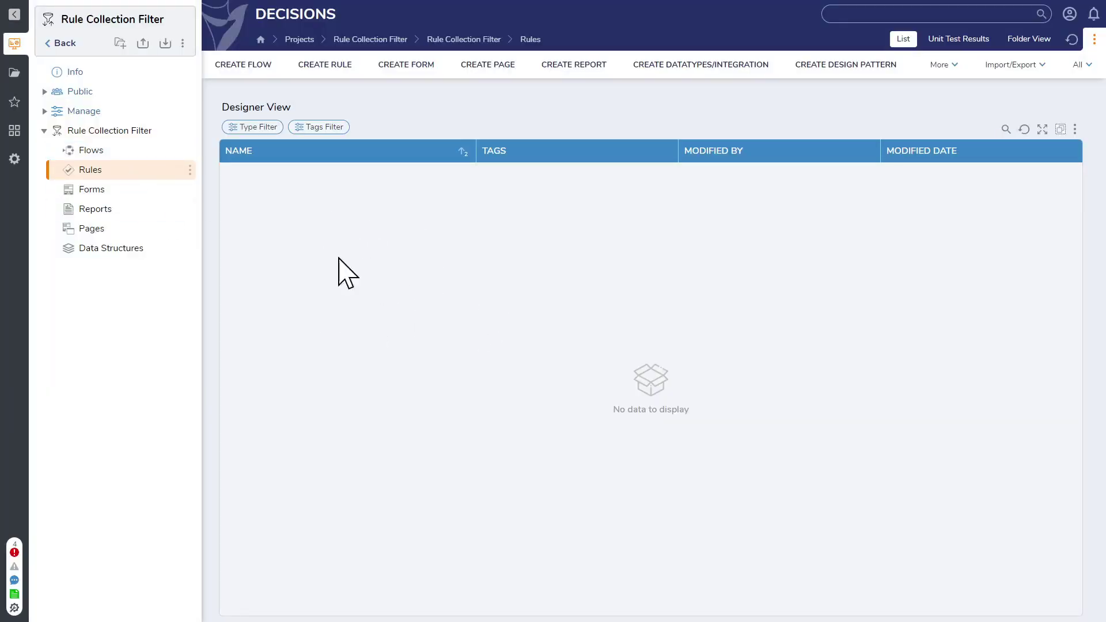
{"action": "left_click", "coordinate": [125, 134]}
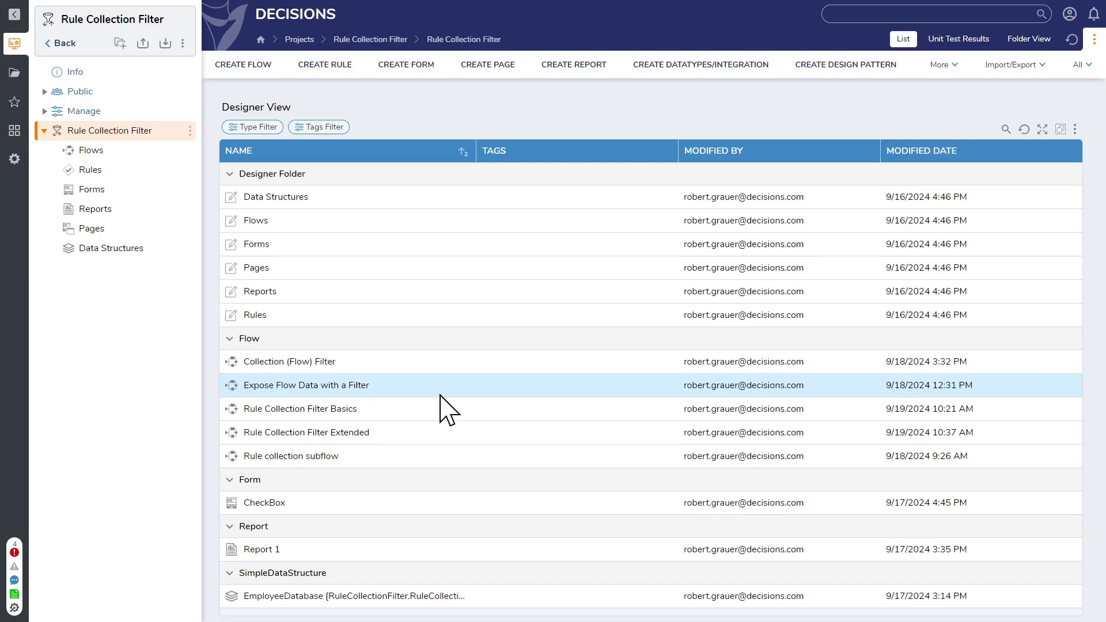
Show the folder in Folder View with the All Folder Items (with Hidden) report, and review the hidden flows and rules
{"action": "left_click", "coordinate": [1022, 41]}
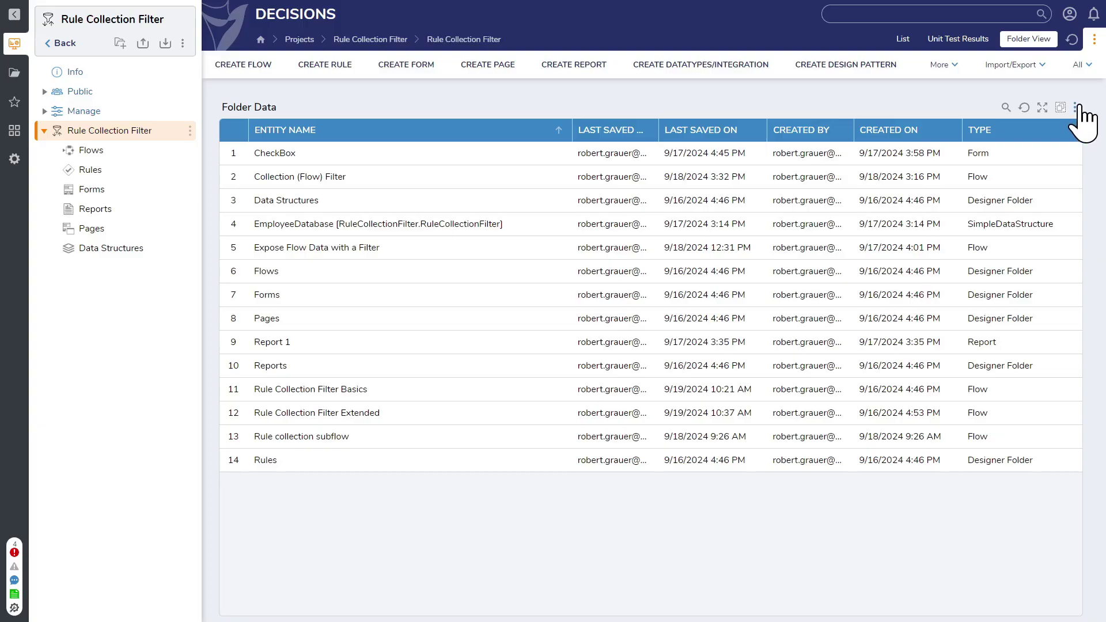
{"action": "left_click", "coordinate": [1075, 107]}
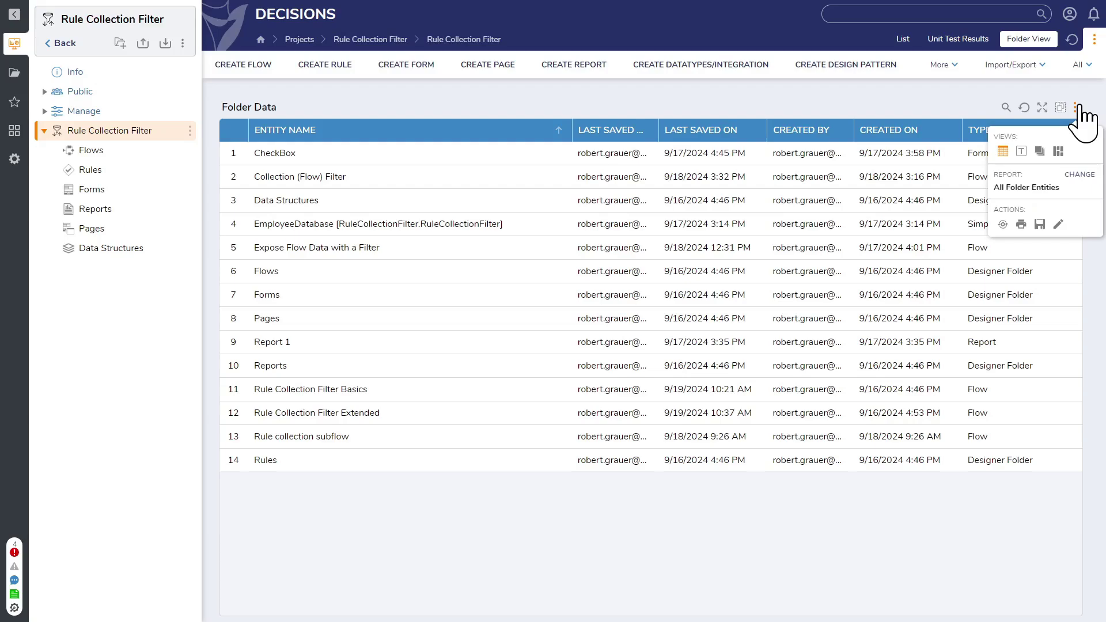
{"action": "left_click", "coordinate": [1082, 176]}
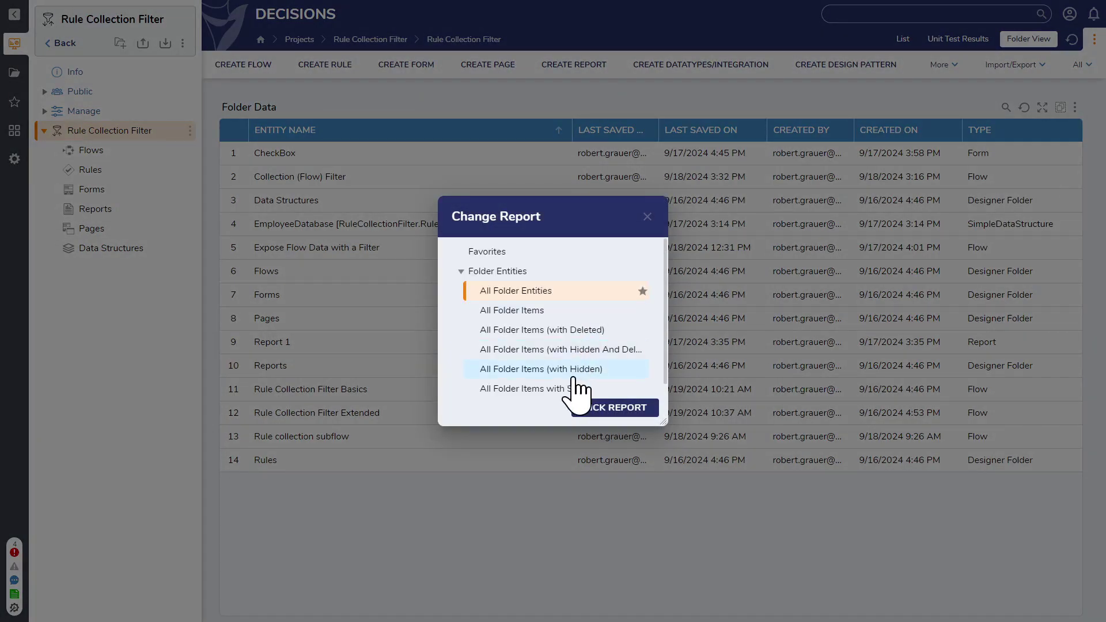
{"action": "left_click", "coordinate": [552, 372]}
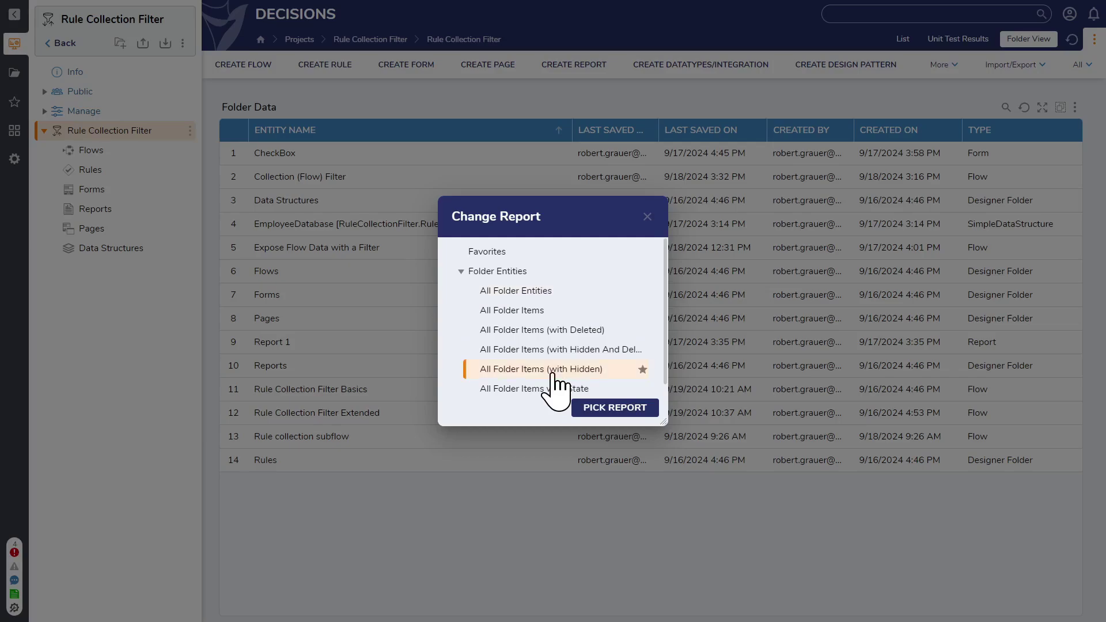
{"action": "left_click", "coordinate": [628, 409]}
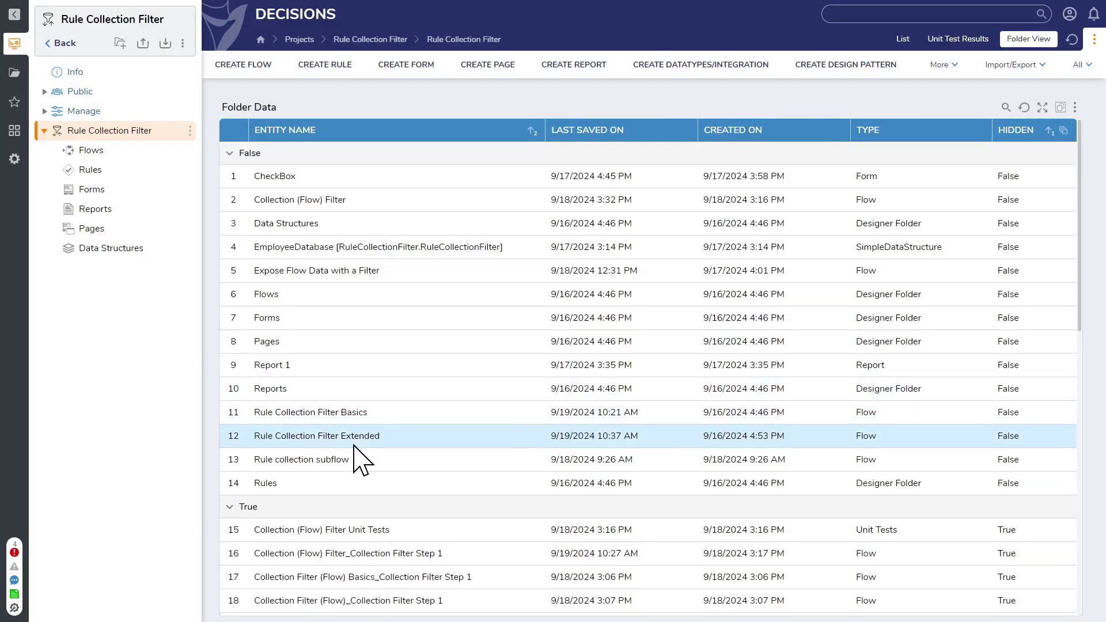
{"action": "scroll", "coordinate": [374, 449], "scroll_direction": "down", "scroll_amount": 8}
{"action": "scroll", "coordinate": [374, 314], "scroll_direction": "down", "scroll_amount": 3}
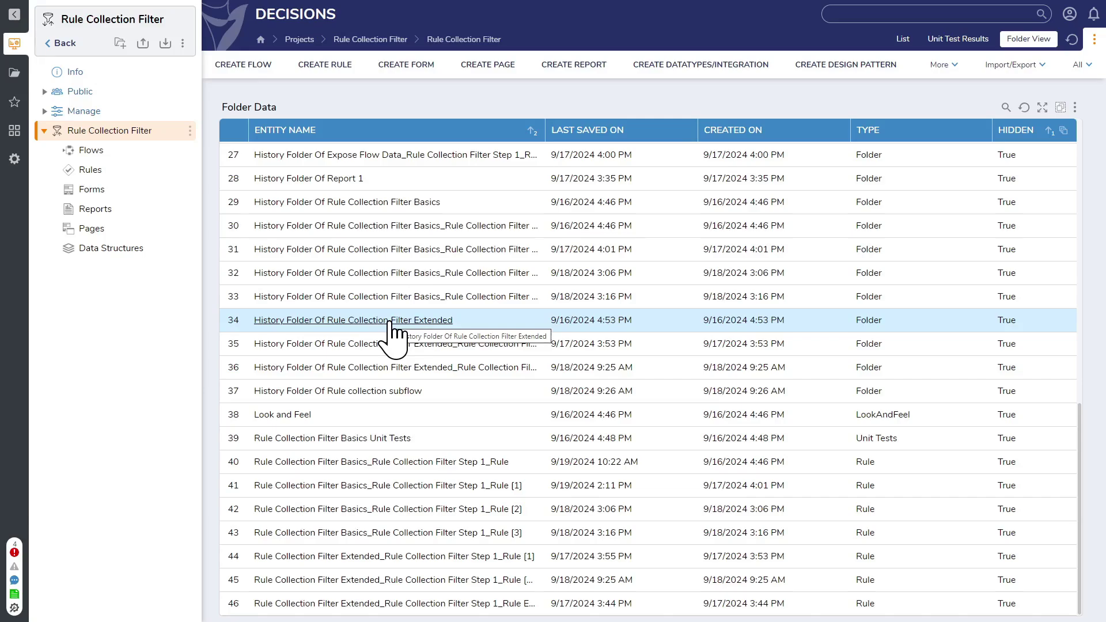
{"action": "scroll", "coordinate": [408, 316], "scroll_direction": "up", "scroll_amount": 10}
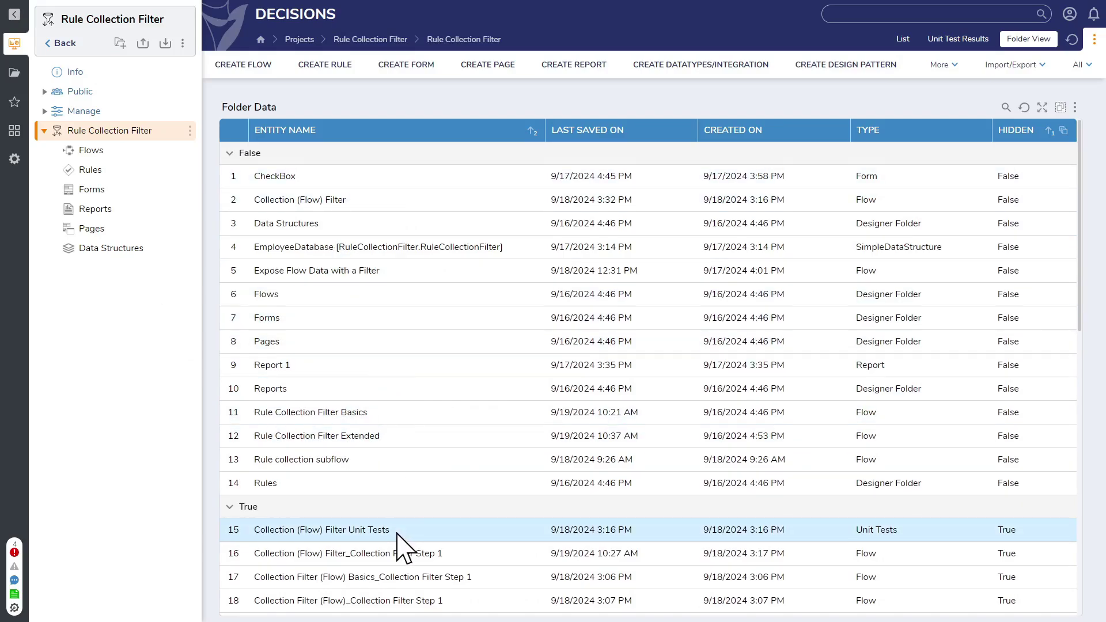
{"action": "scroll", "coordinate": [504, 542], "scroll_direction": "down", "scroll_amount": 2}
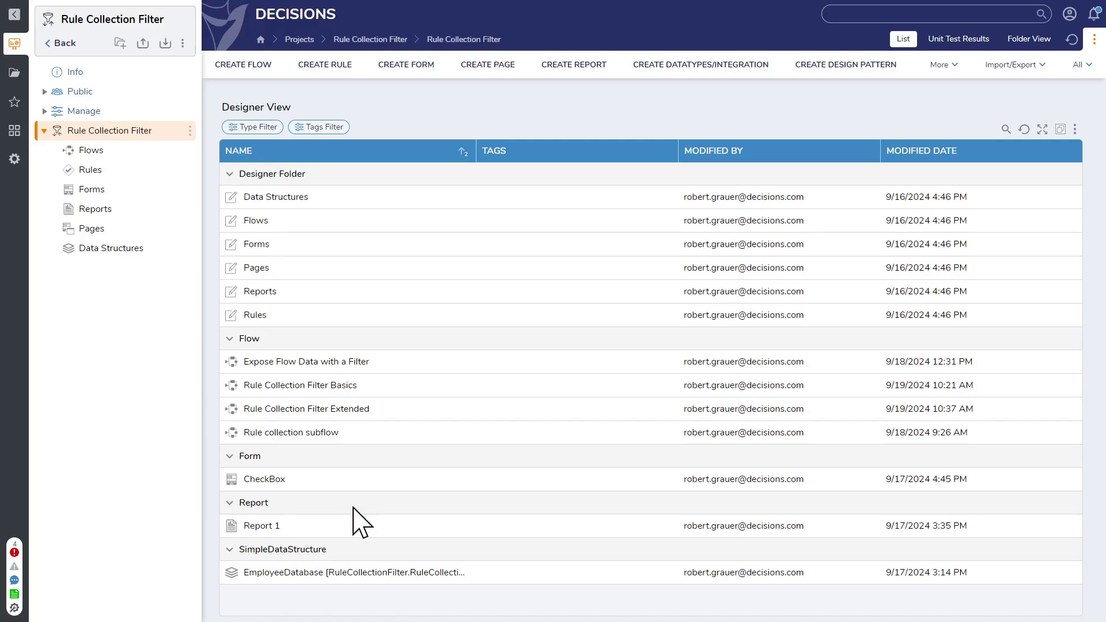
Examine the rule inside the filter step of the Rule Collection Filter Basics flow, and close the rule and flow
{"action": "right_click", "coordinate": [306, 389]}
{"action": "double_click", "coordinate": [276, 386]}
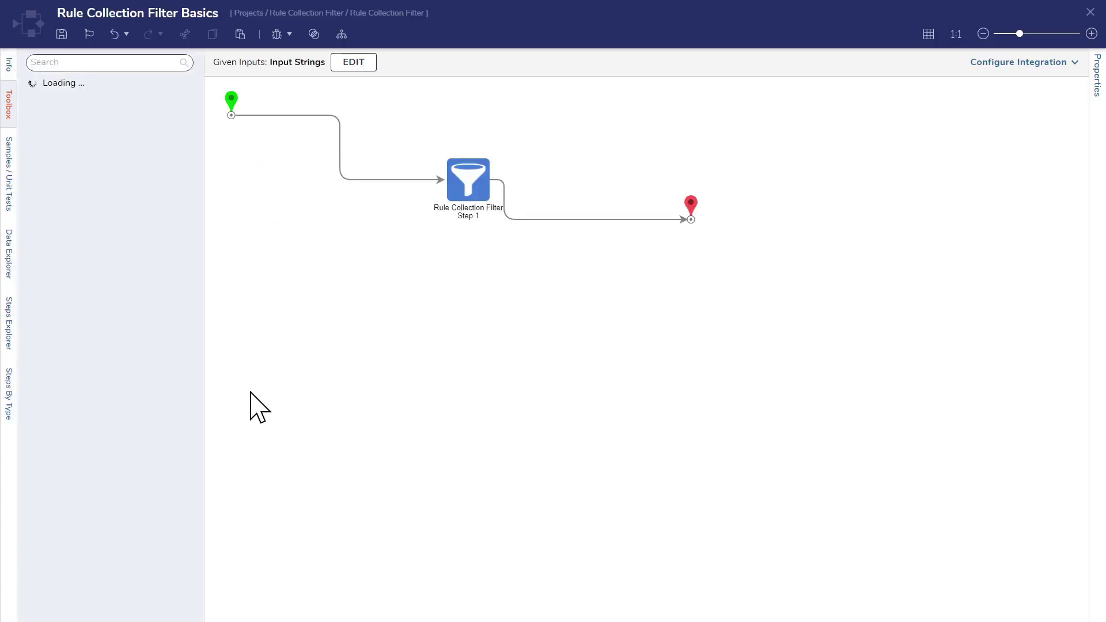
{"action": "left_click", "coordinate": [481, 196]}
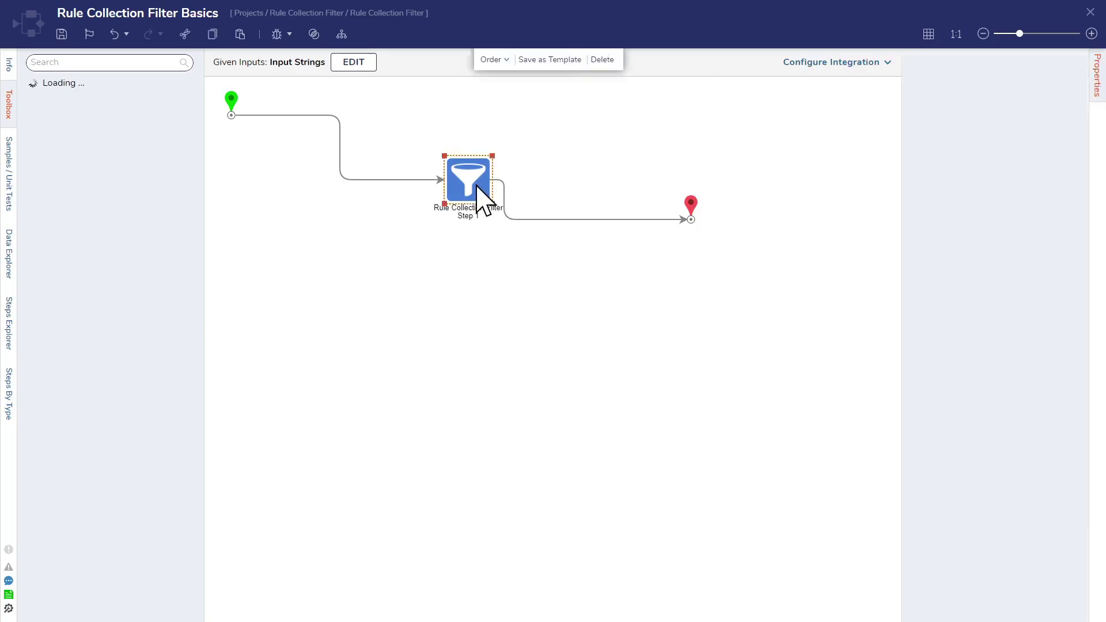
{"action": "left_click", "coordinate": [994, 66]}
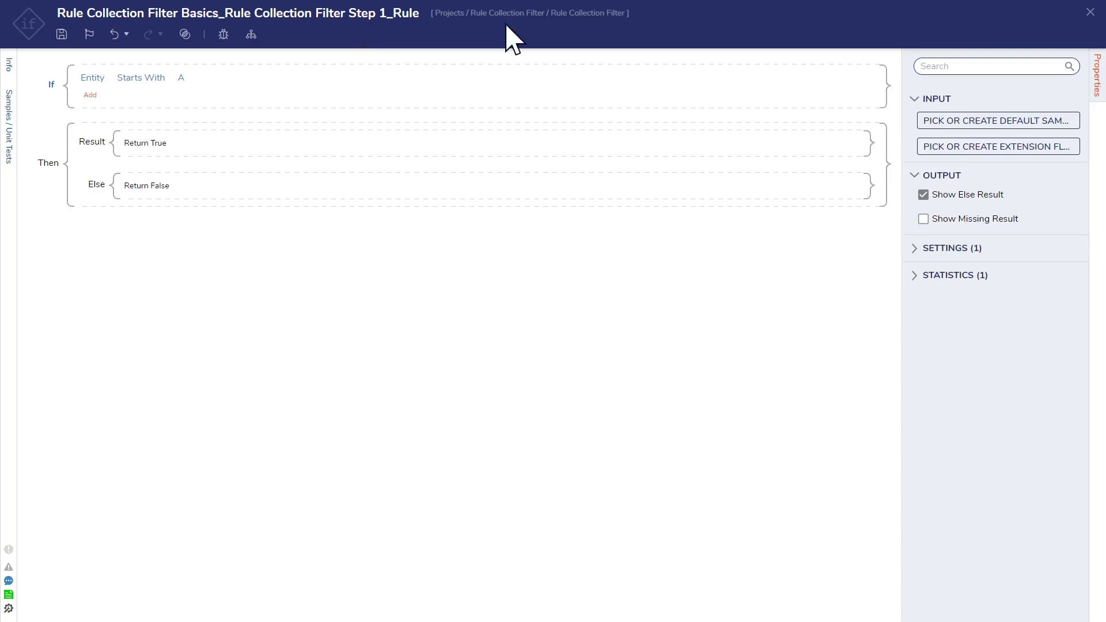
{"action": "left_click", "coordinate": [1090, 12]}
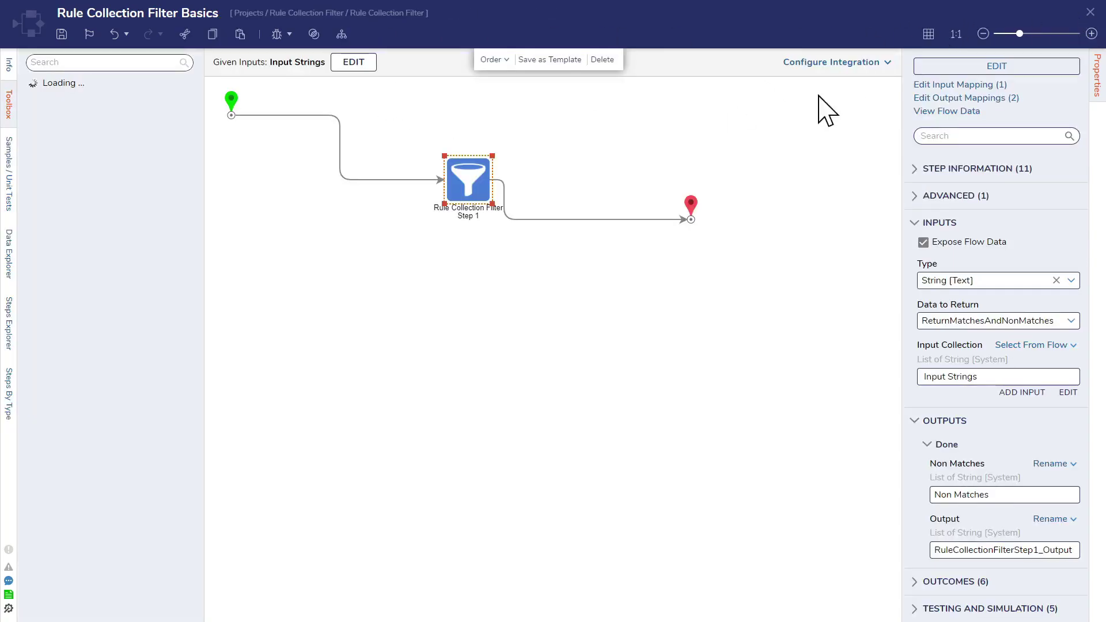
{"action": "left_click", "coordinate": [1090, 12]}
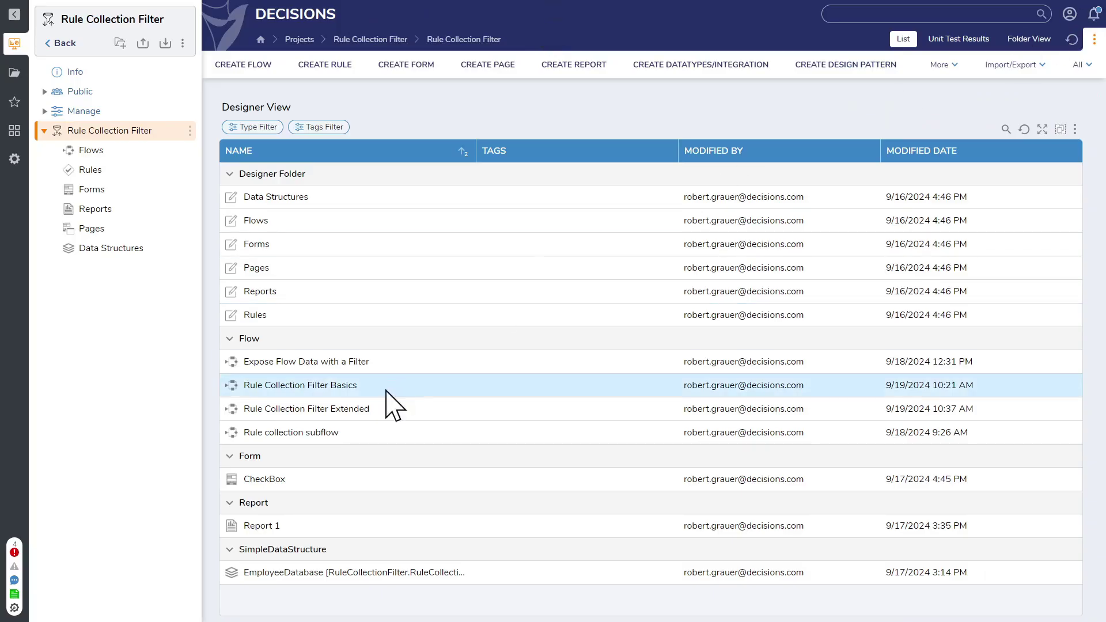
Move the Rule Collection Filter Basics flow to the existing project File Directory Demonstration and dismiss the confirmation
{"action": "right_click", "coordinate": [344, 387]}
{"action": "mouse_move", "coordinate": [383, 371]}
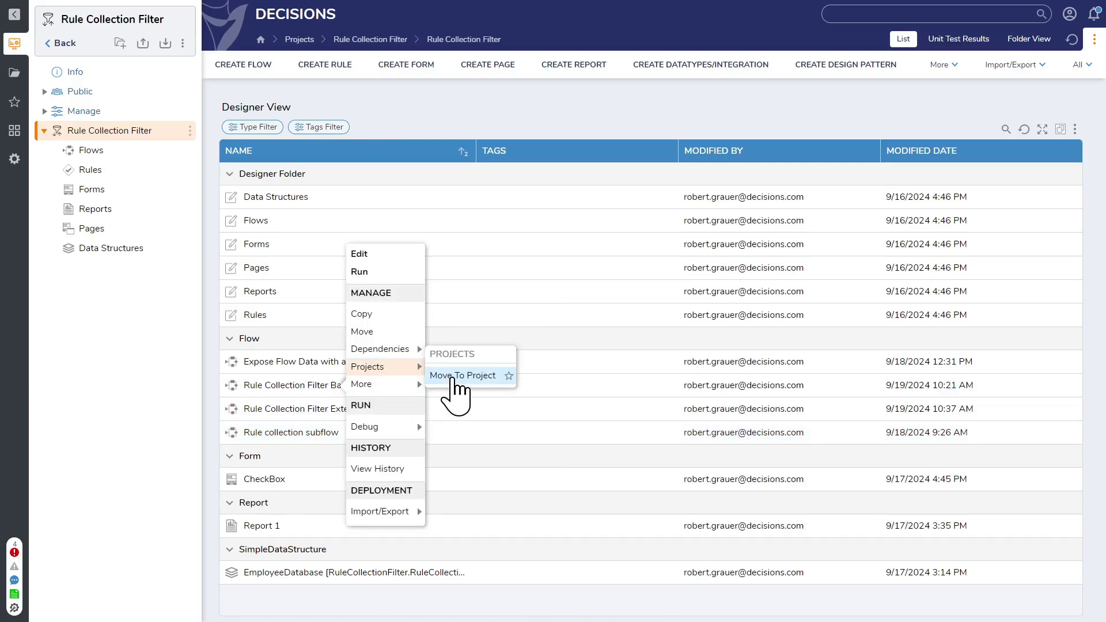
{"action": "left_click", "coordinate": [463, 375]}
{"action": "left_click", "coordinate": [719, 192]}
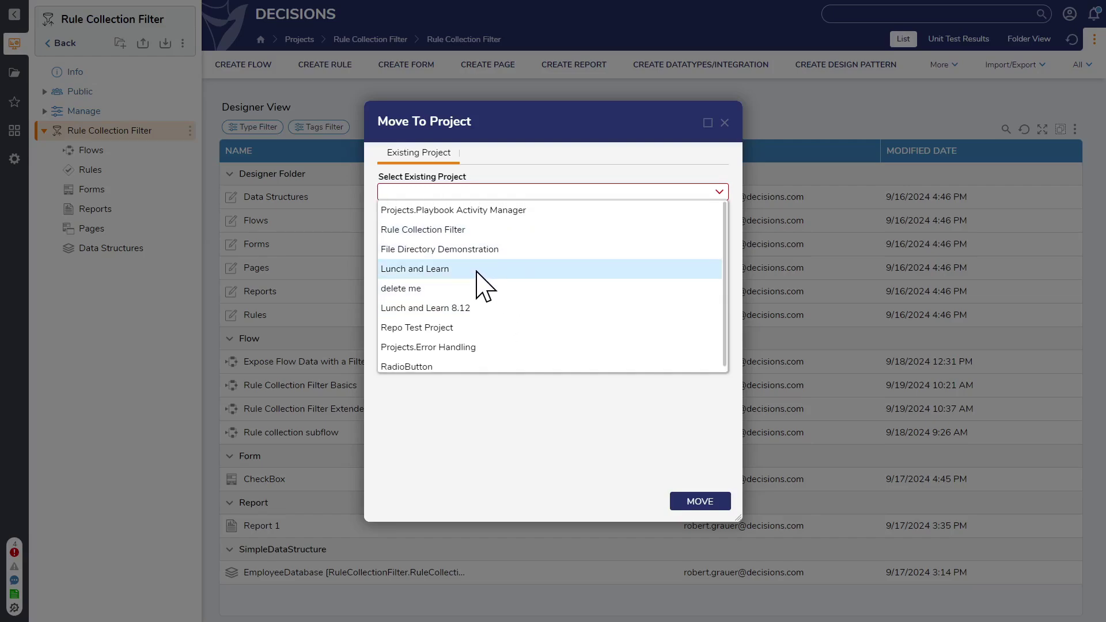
{"action": "left_click", "coordinate": [473, 250]}
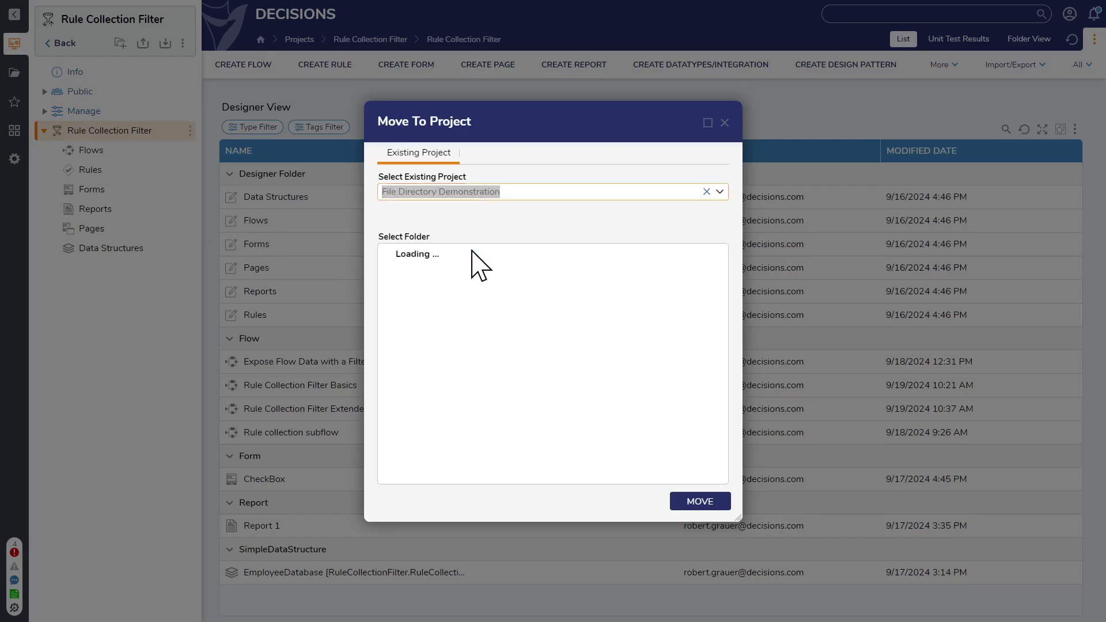
{"action": "left_click", "coordinate": [710, 509]}
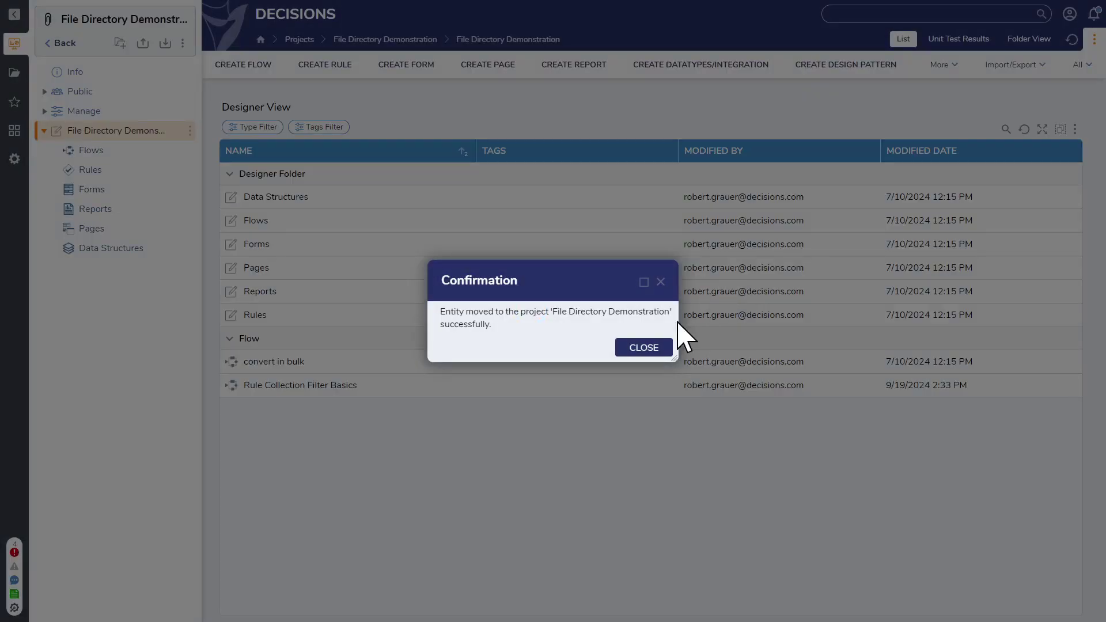
{"action": "left_click", "coordinate": [644, 347]}
Reopen the File Directory Demonstration project from the project list and show its designer folder to check for the moved flow
{"action": "left_click", "coordinate": [58, 44]}
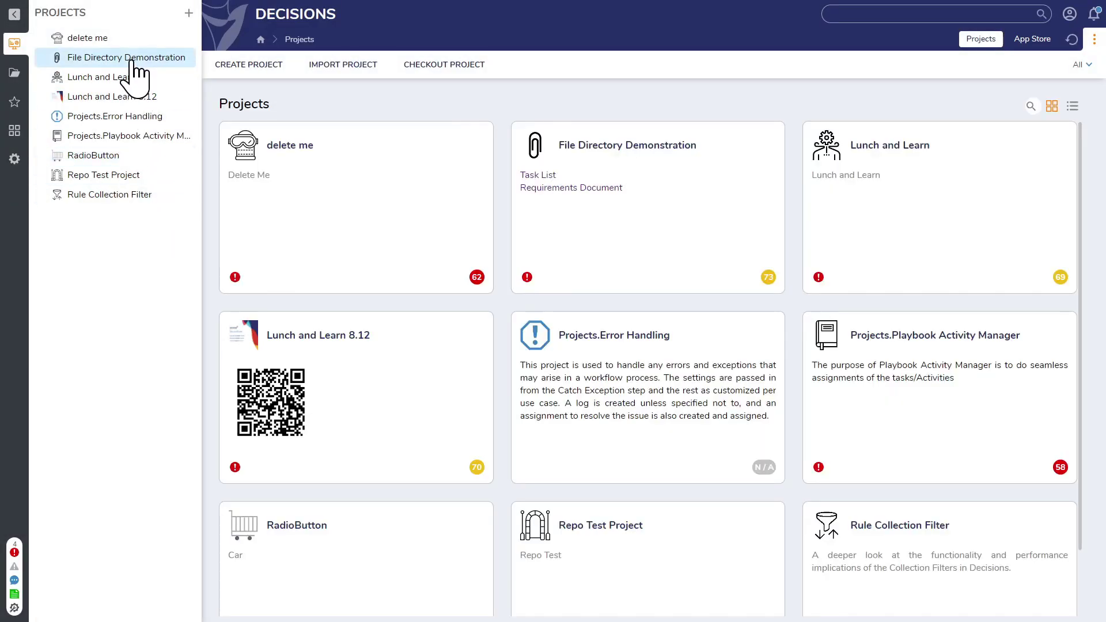
{"action": "left_click", "coordinate": [66, 57]}
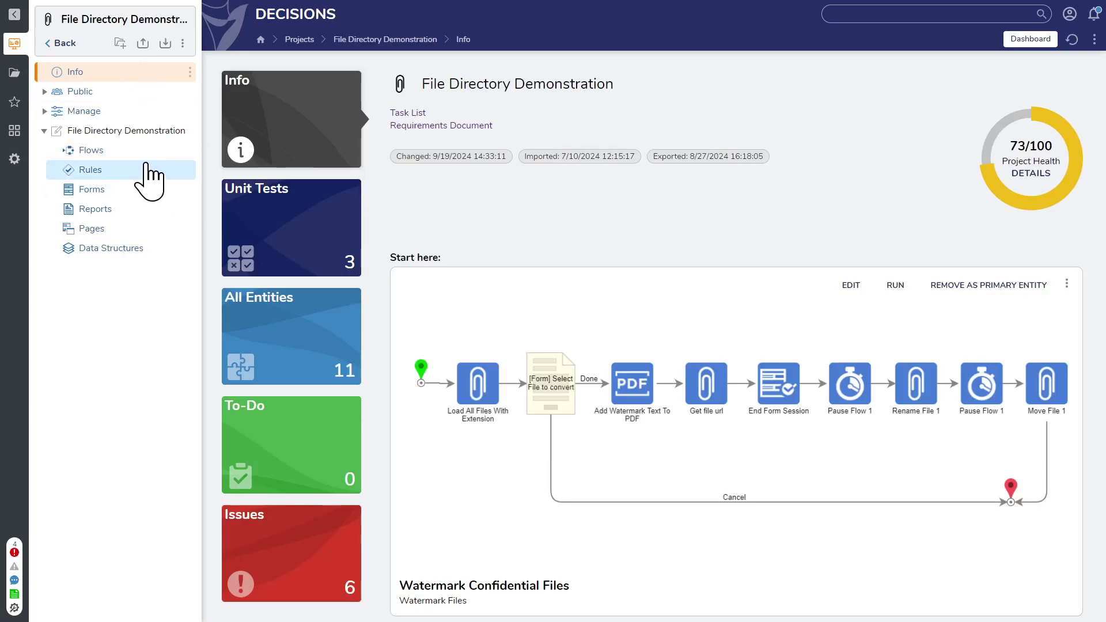
{"action": "left_click", "coordinate": [137, 131]}
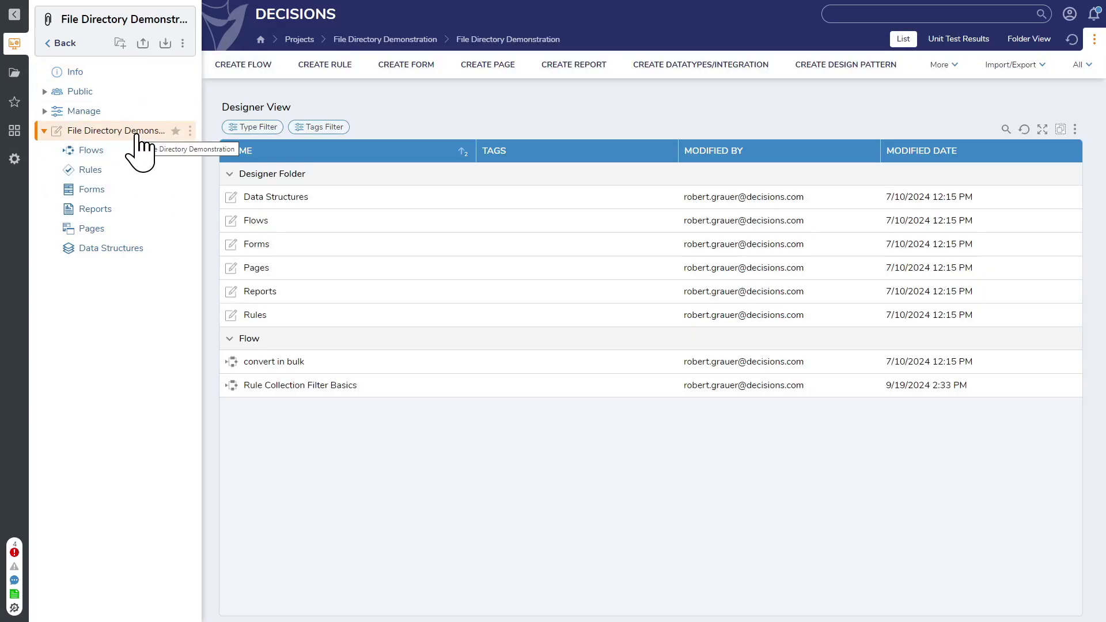
Examine the rule inside Rule Collection Filter Step 1 of the moved Rule Collection Filter Basics flow, including its project path, and close both
{"action": "left_click", "coordinate": [316, 385]}
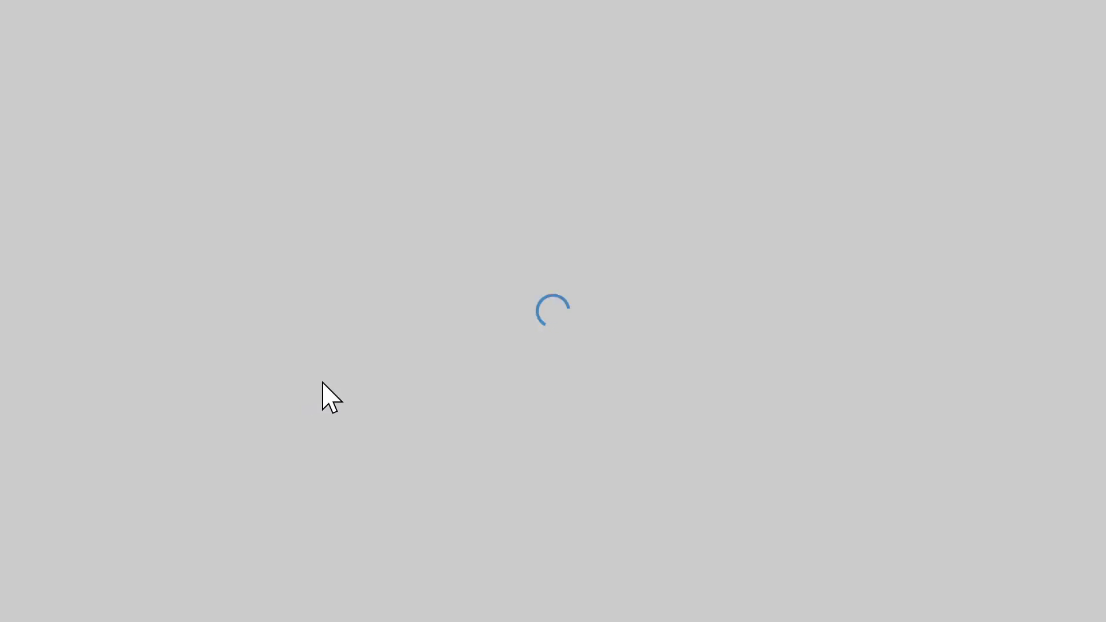
{"action": "left_click", "coordinate": [489, 182]}
{"action": "left_click", "coordinate": [992, 69]}
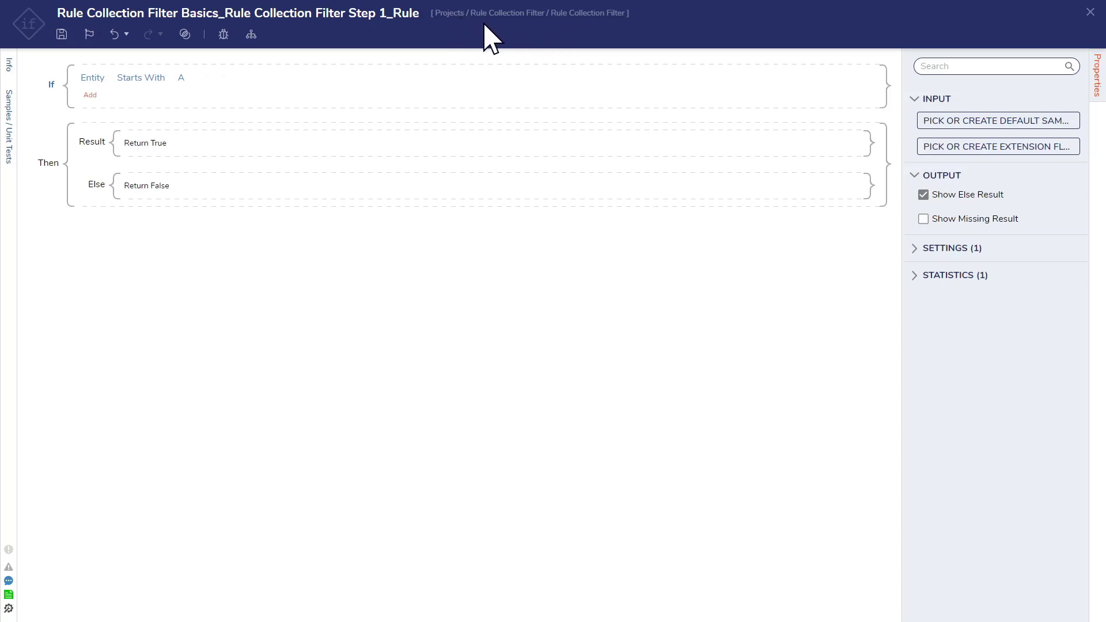
{"action": "left_click", "coordinate": [1090, 12]}
{"action": "left_click", "coordinate": [515, 246]}
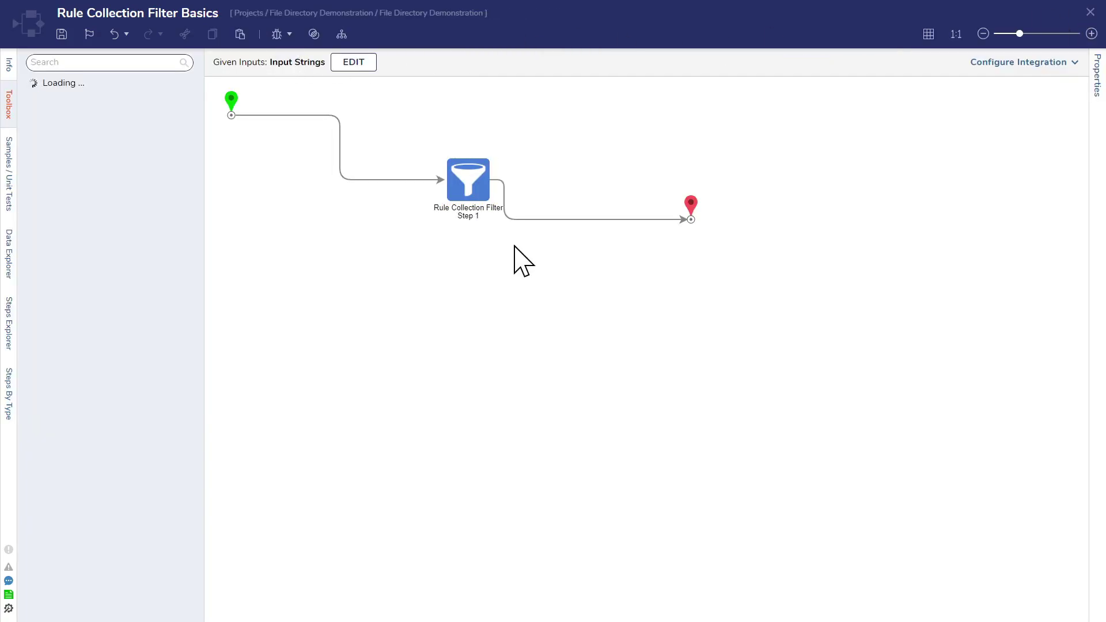
{"action": "left_click", "coordinate": [1090, 11]}
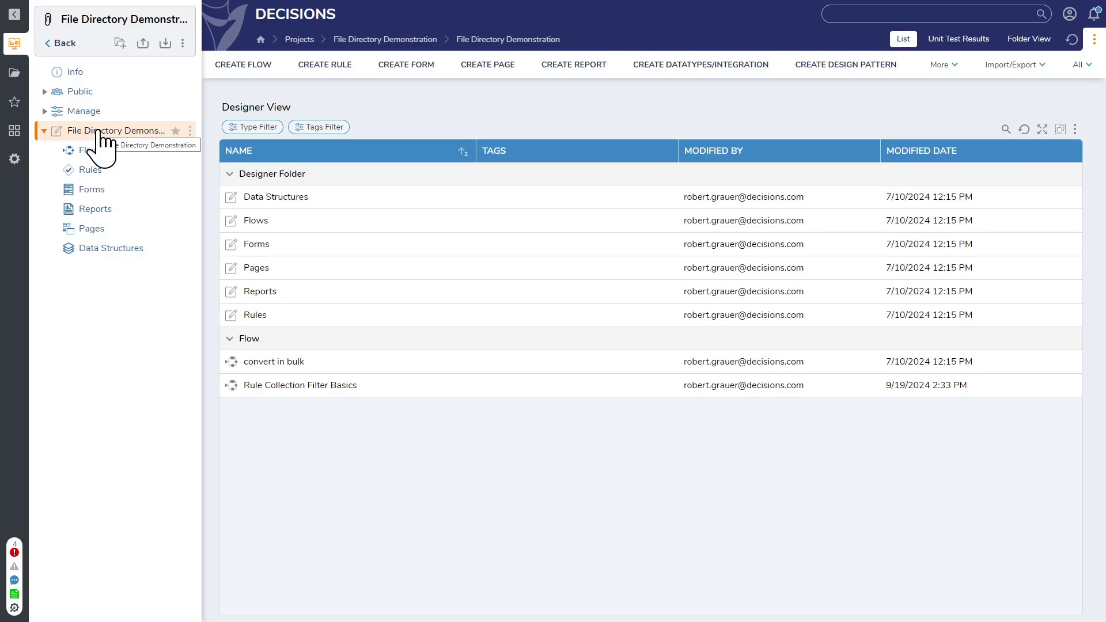
Return to the project list and open the Rule Collection Filter project
{"action": "left_click", "coordinate": [65, 46]}
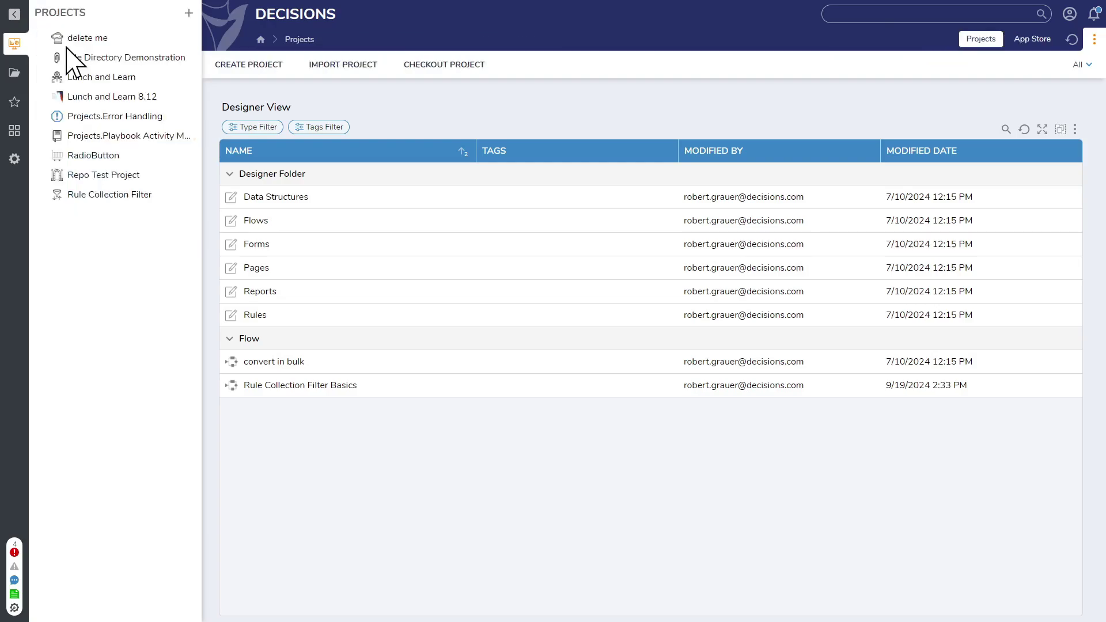
{"action": "left_click", "coordinate": [123, 196]}
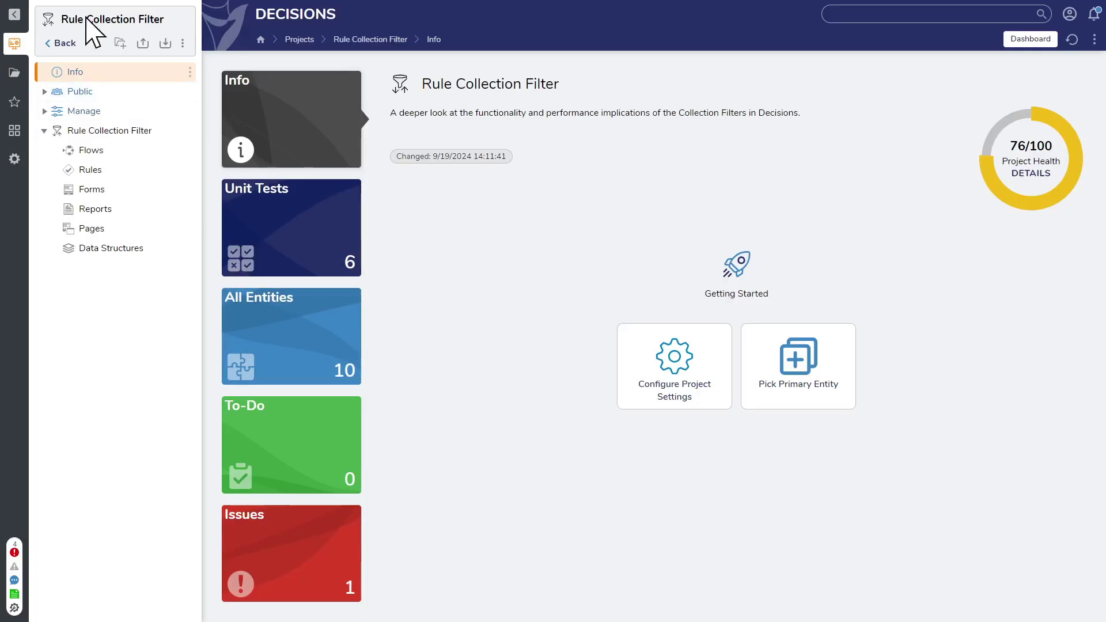